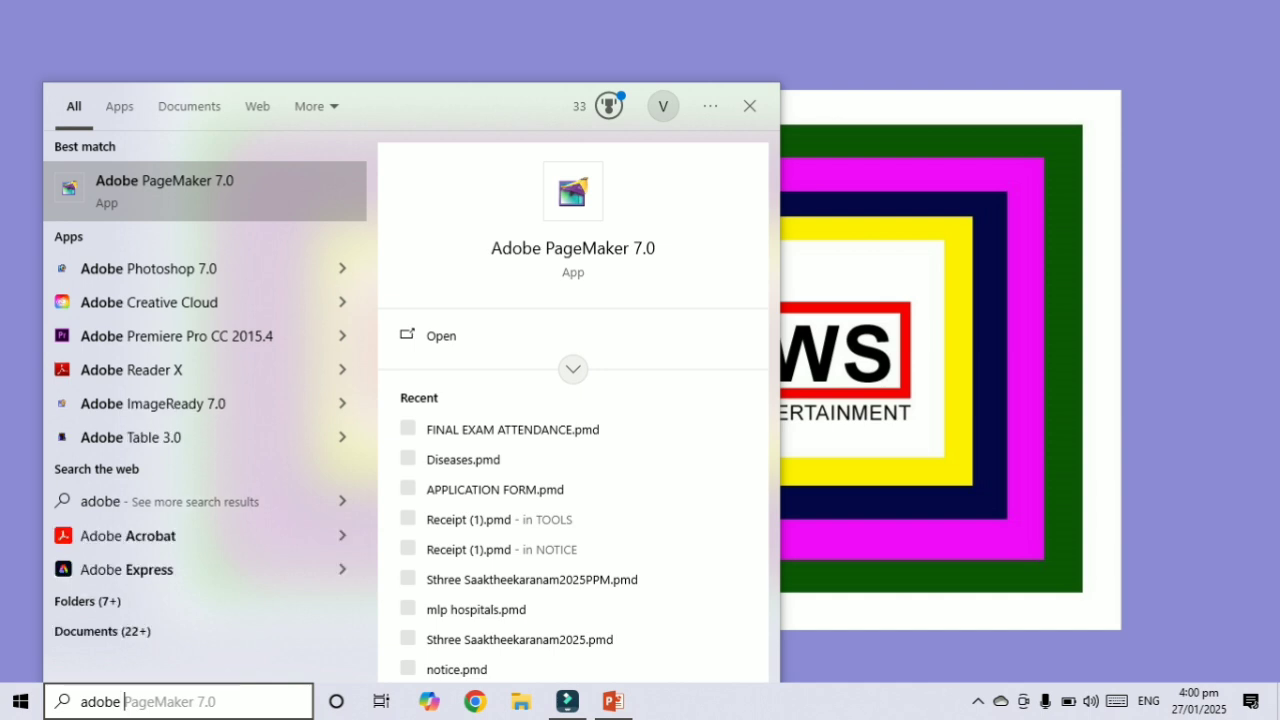
# Search for the Adobe PageMaker 7.0 app and launch it
pyautogui.write('pagemaker')
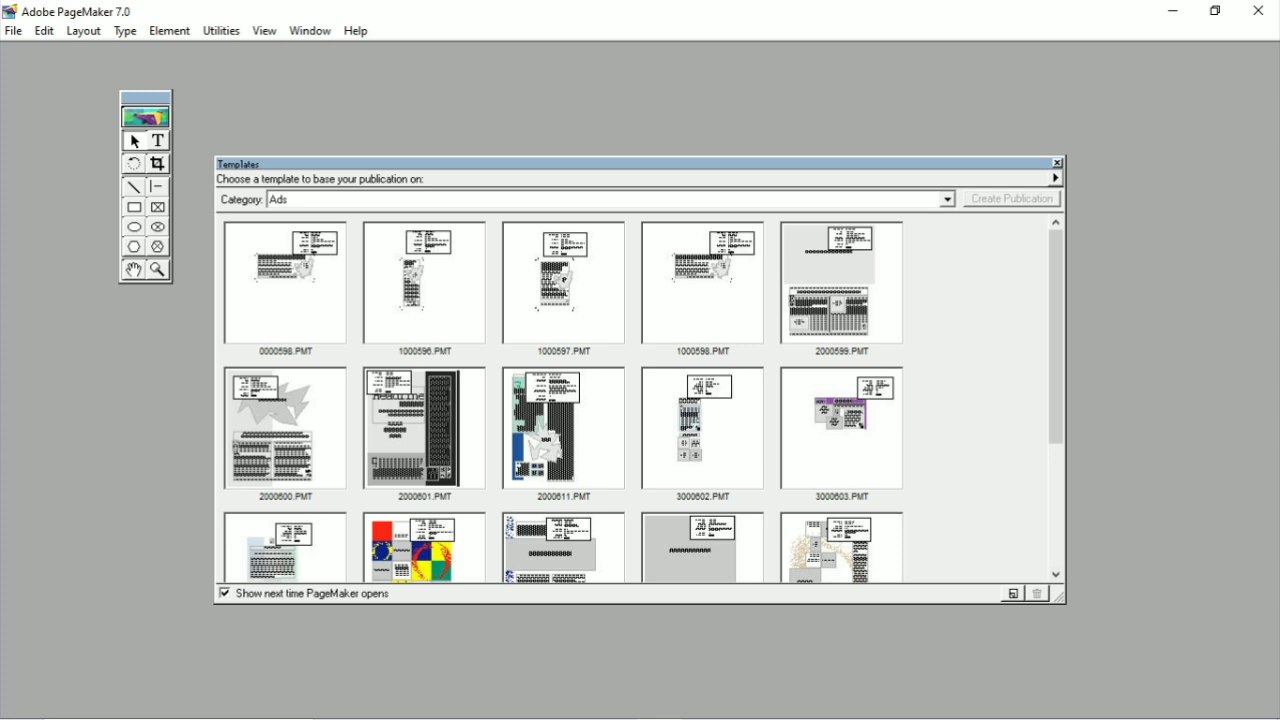
# Browse the templates in the Brochures category and close the Templates window without creating a publication
pyautogui.moveTo(640, 164); pyautogui.dragTo(704, 123)
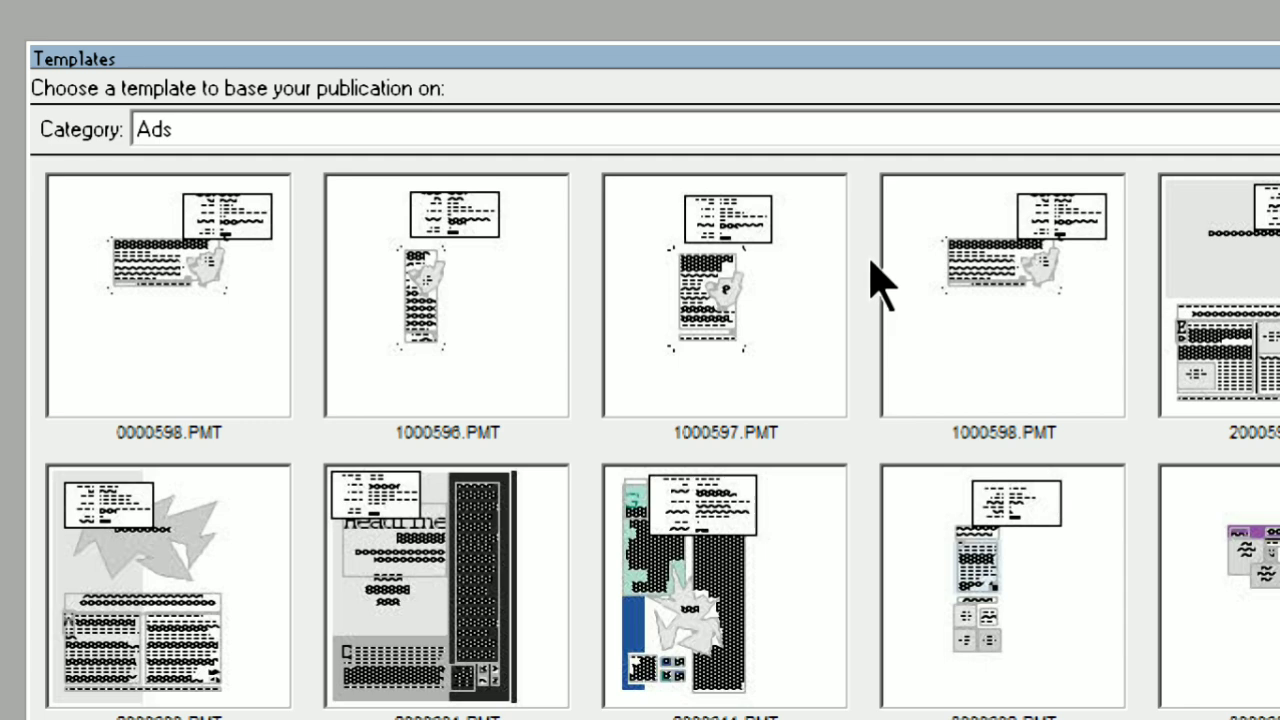
pyautogui.scroll(-3, 416, 429)
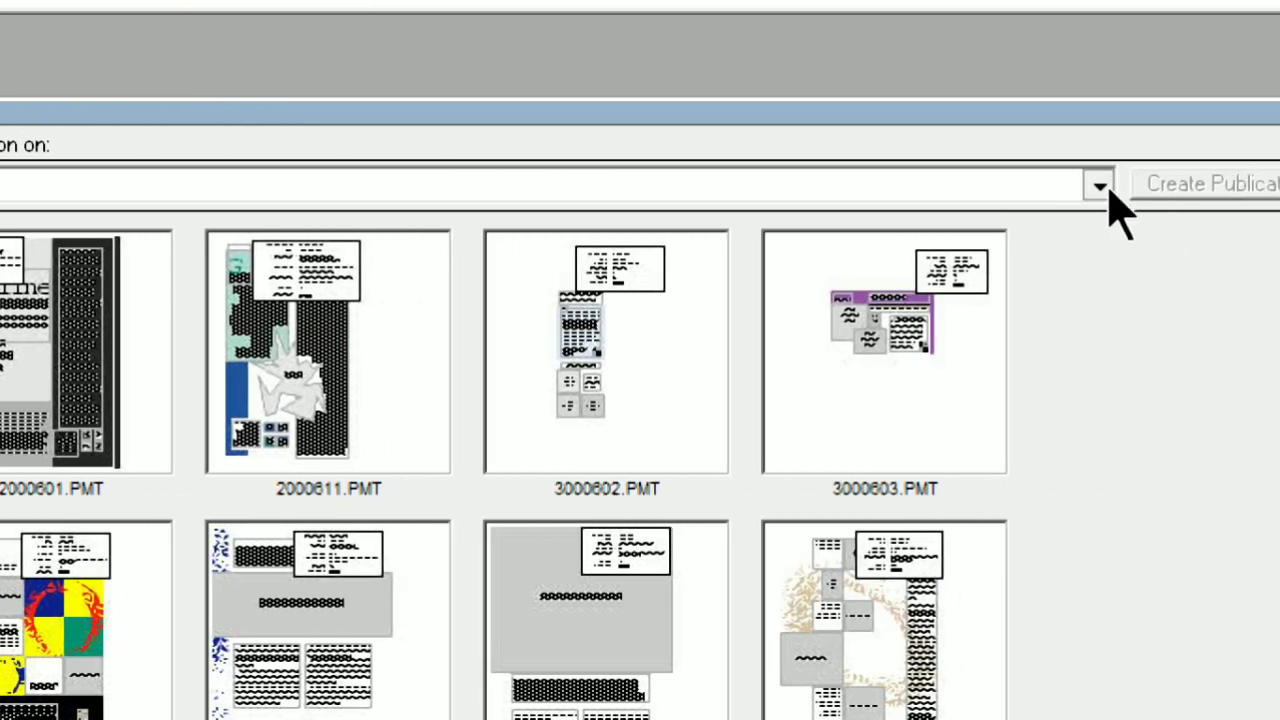
pyautogui.click(1097, 184)
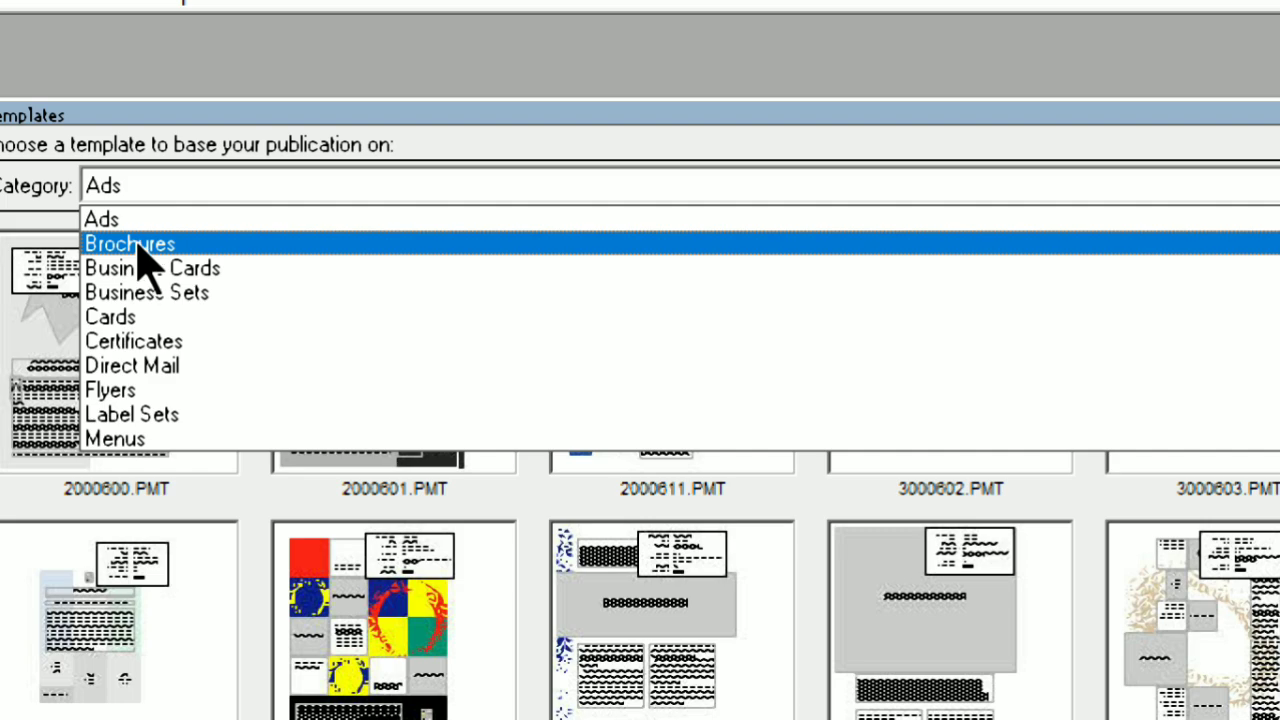
pyautogui.click(138, 250)
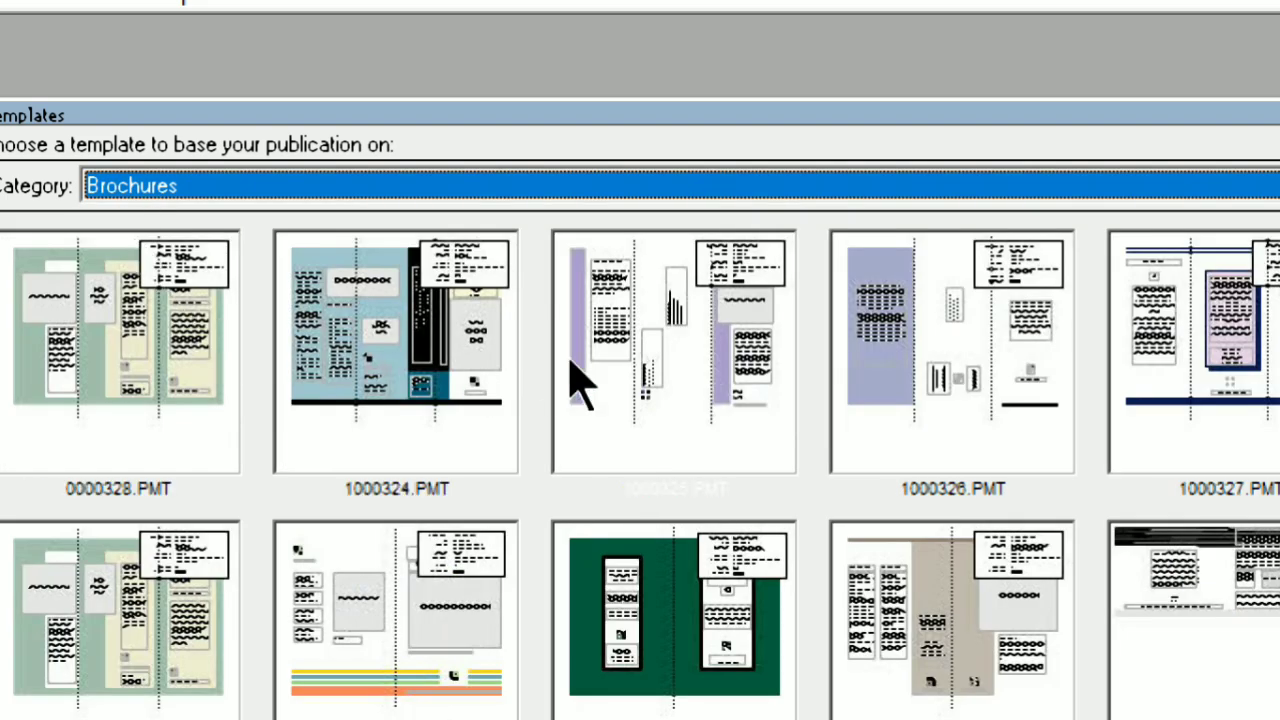
pyautogui.scroll(-3, 920, 365)
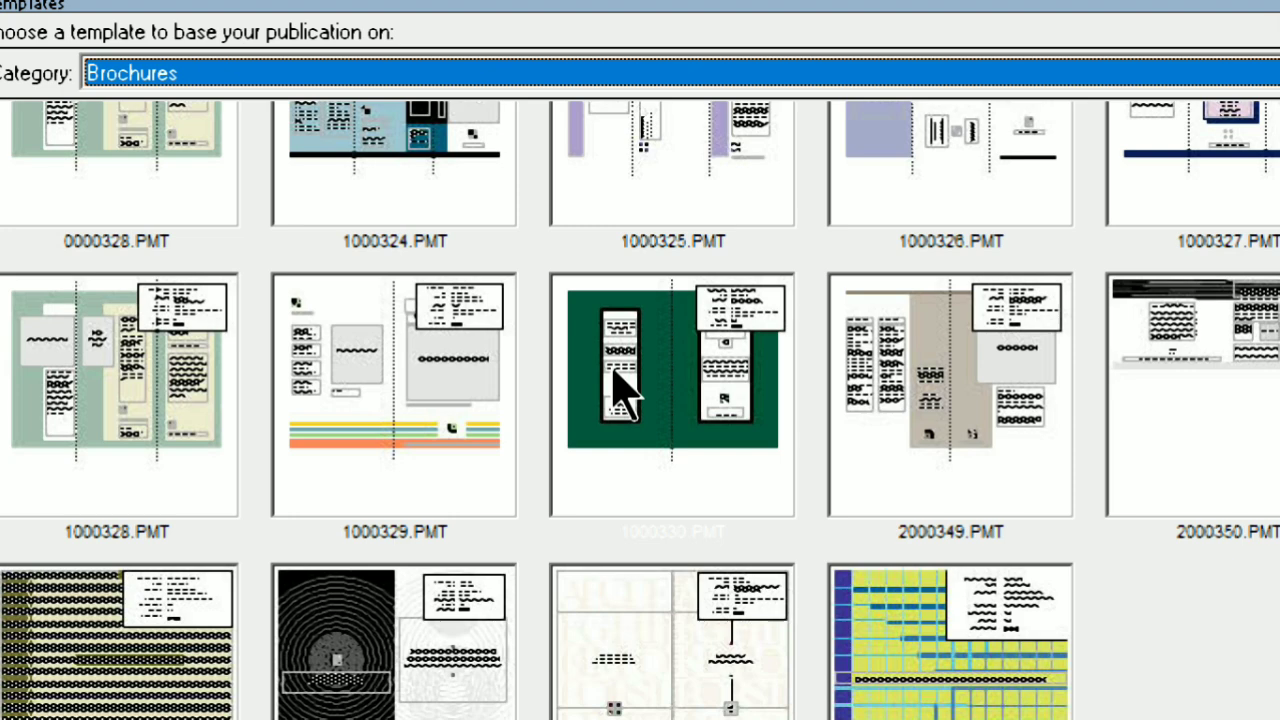
pyautogui.scroll(2, 617, 388)
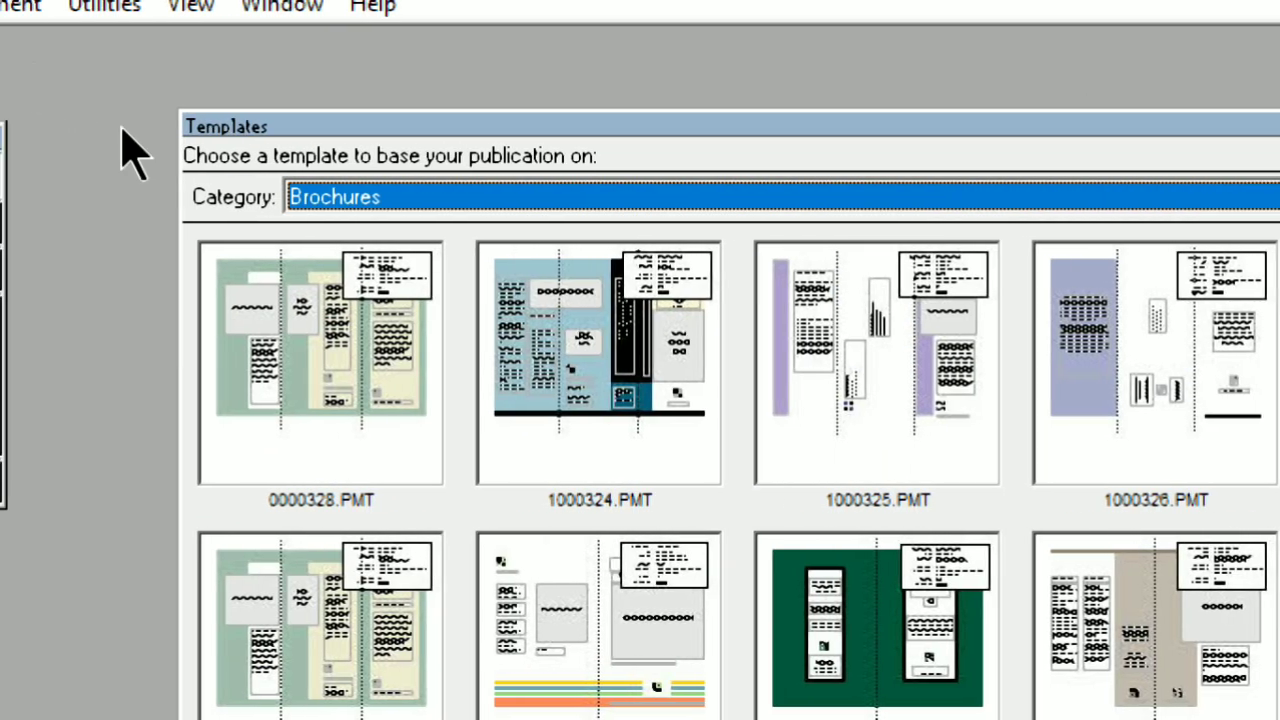
pyautogui.click(910, 300)
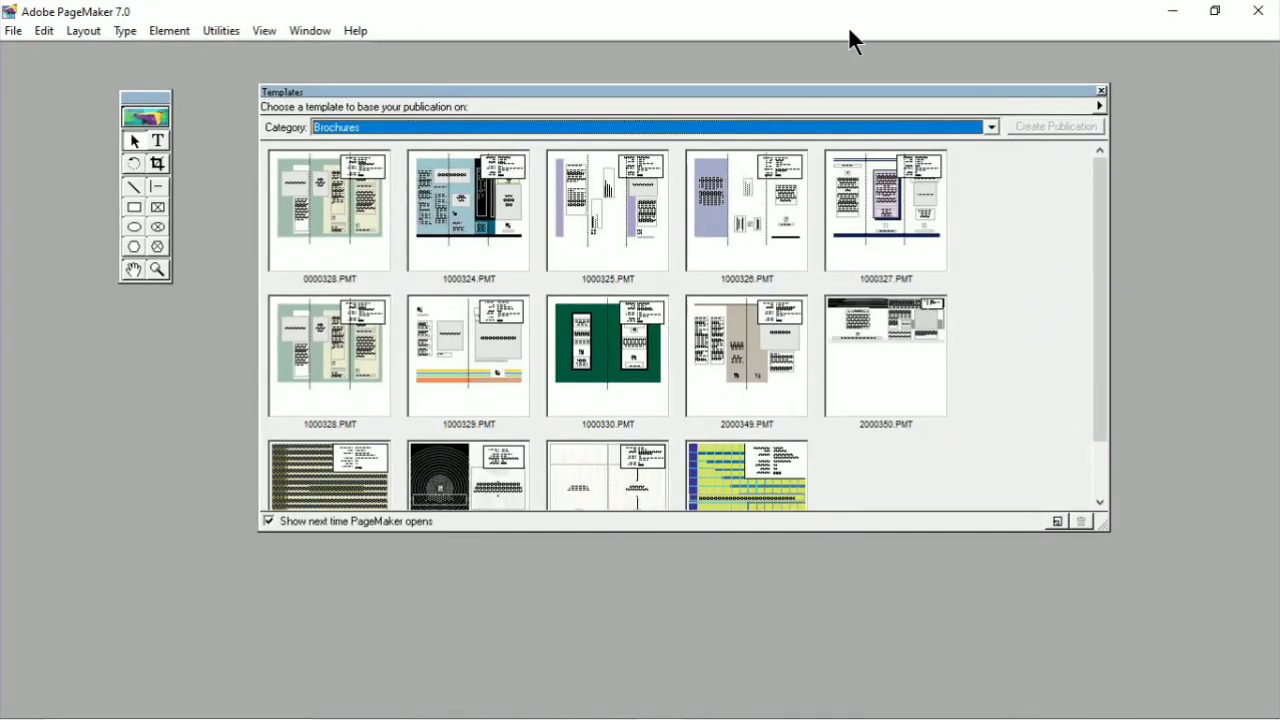
pyautogui.click(1101, 90)
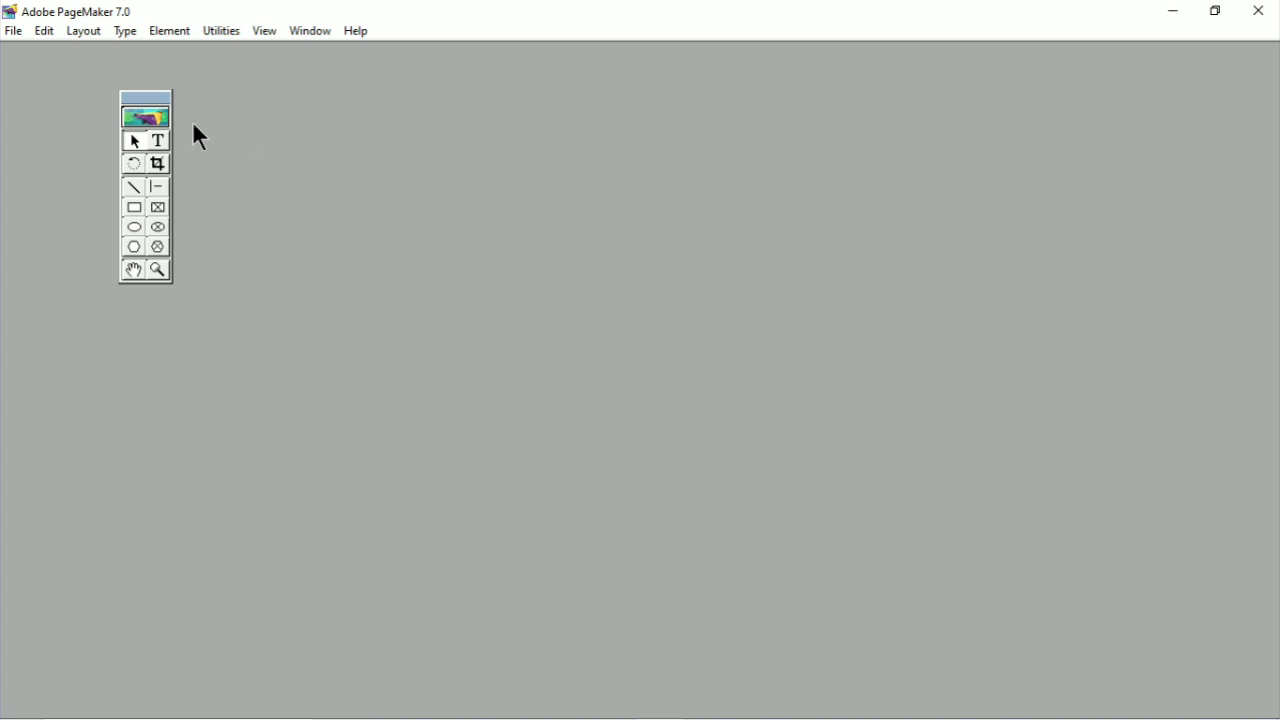
# Reposition the floating toolbox within the empty workspace
pyautogui.moveTo(158, 98); pyautogui.dragTo(652, 220)
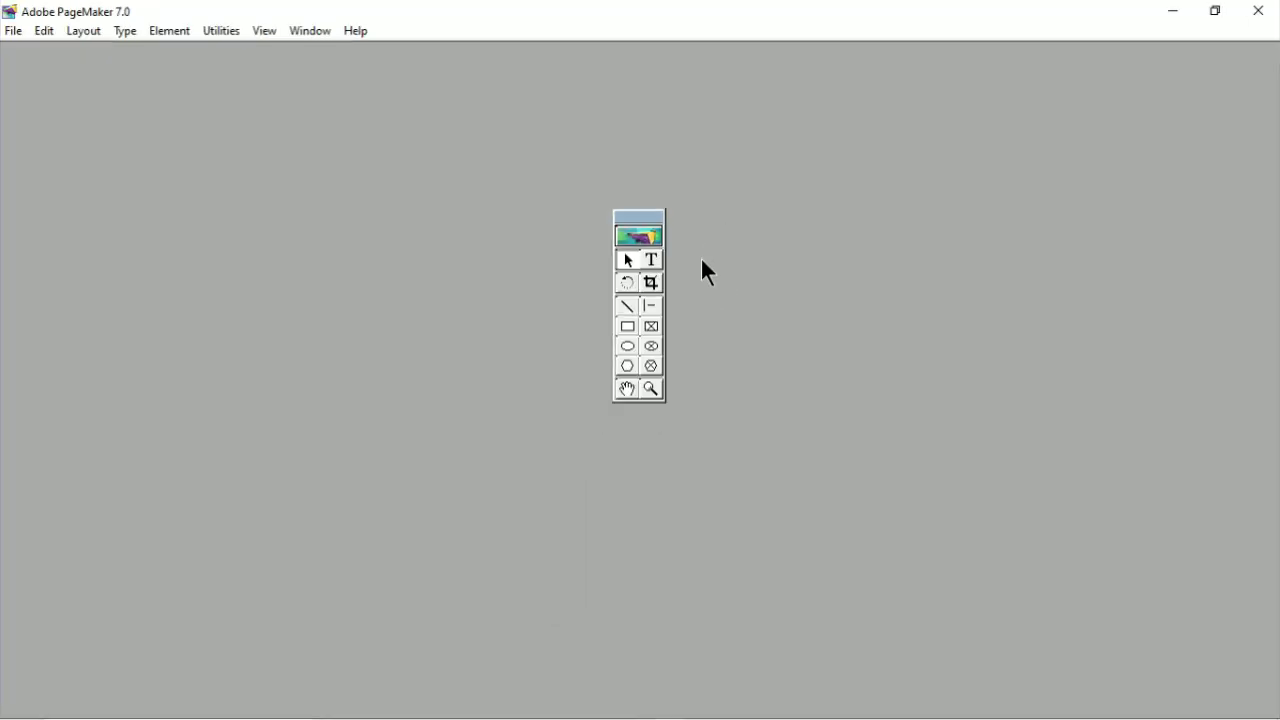
pyautogui.moveTo(656, 216); pyautogui.dragTo(432, 188)
pyautogui.moveTo(130, 159); pyautogui.dragTo(108, 157)
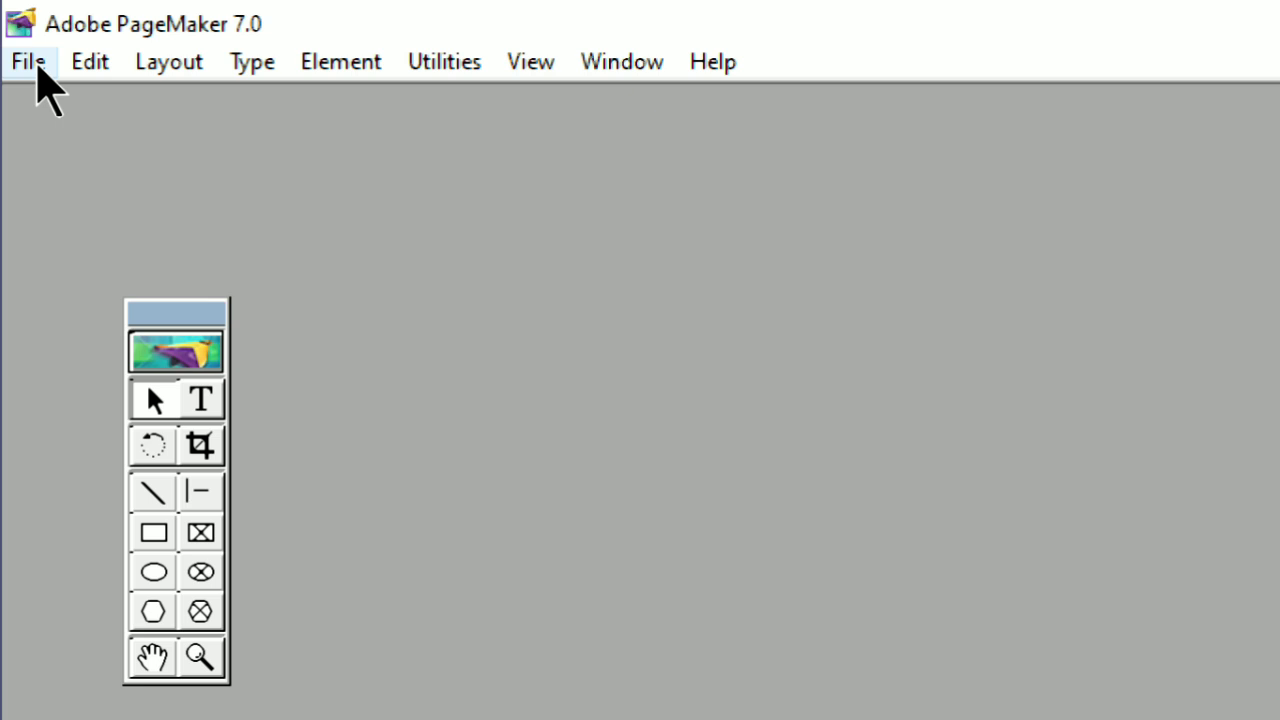
# Start a new publication so that its document setup opens
pyautogui.click(28, 62)
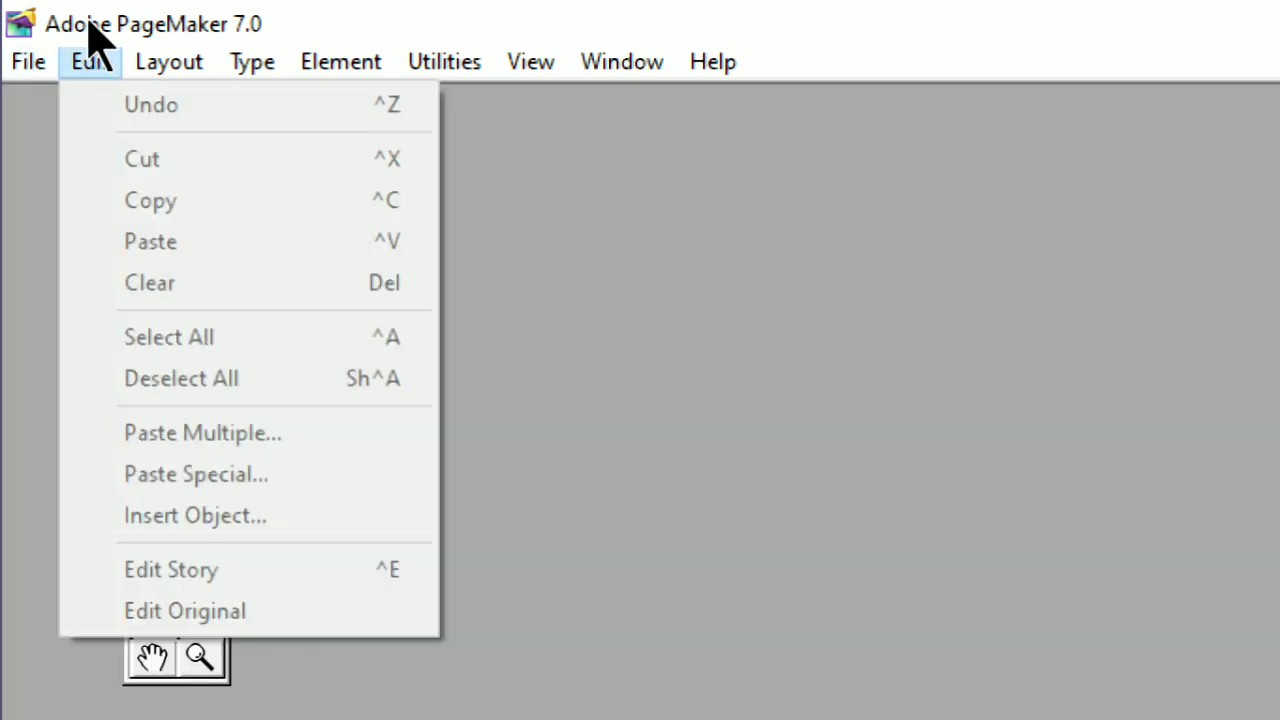
pyautogui.moveTo(169, 62)
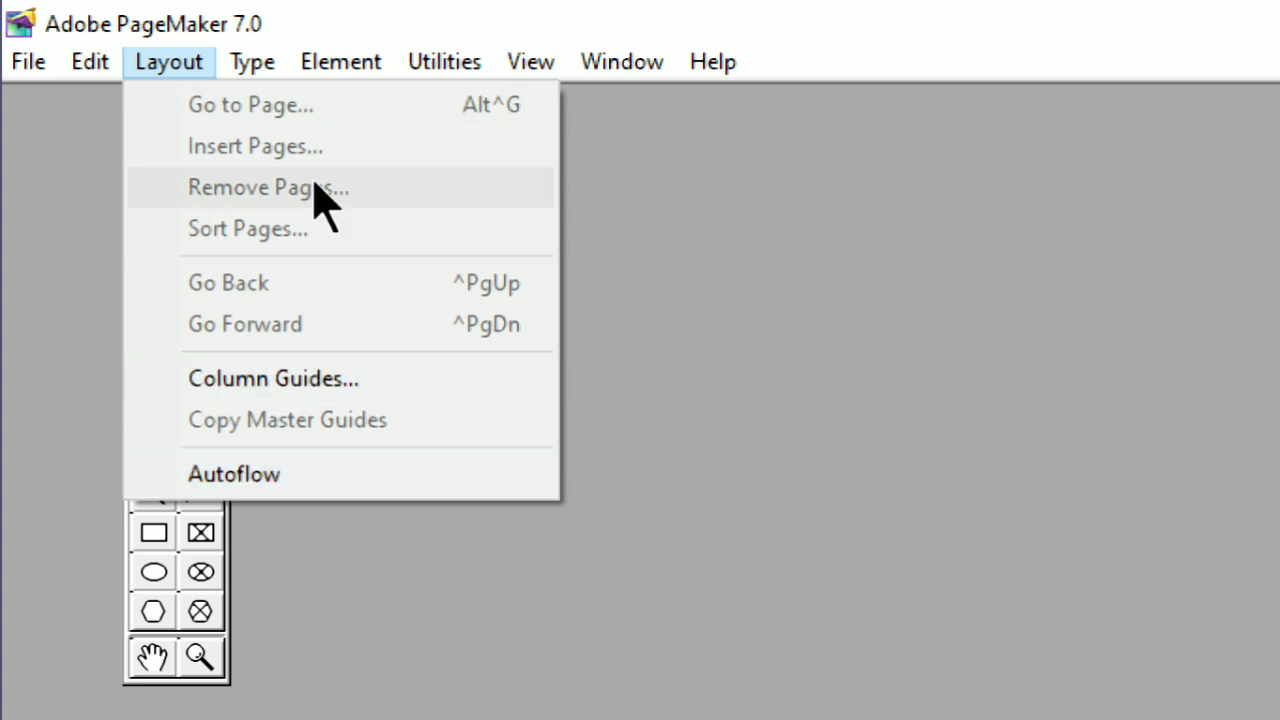
pyautogui.moveTo(30, 66)
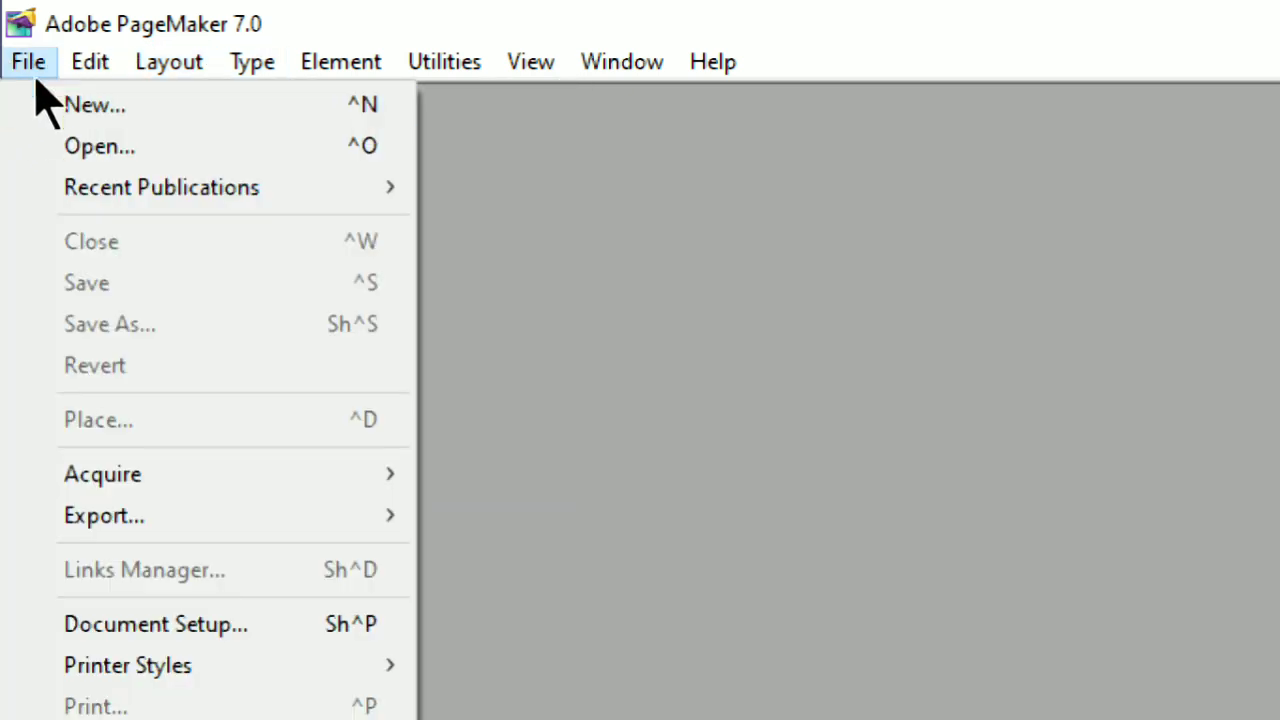
pyautogui.click(100, 108)
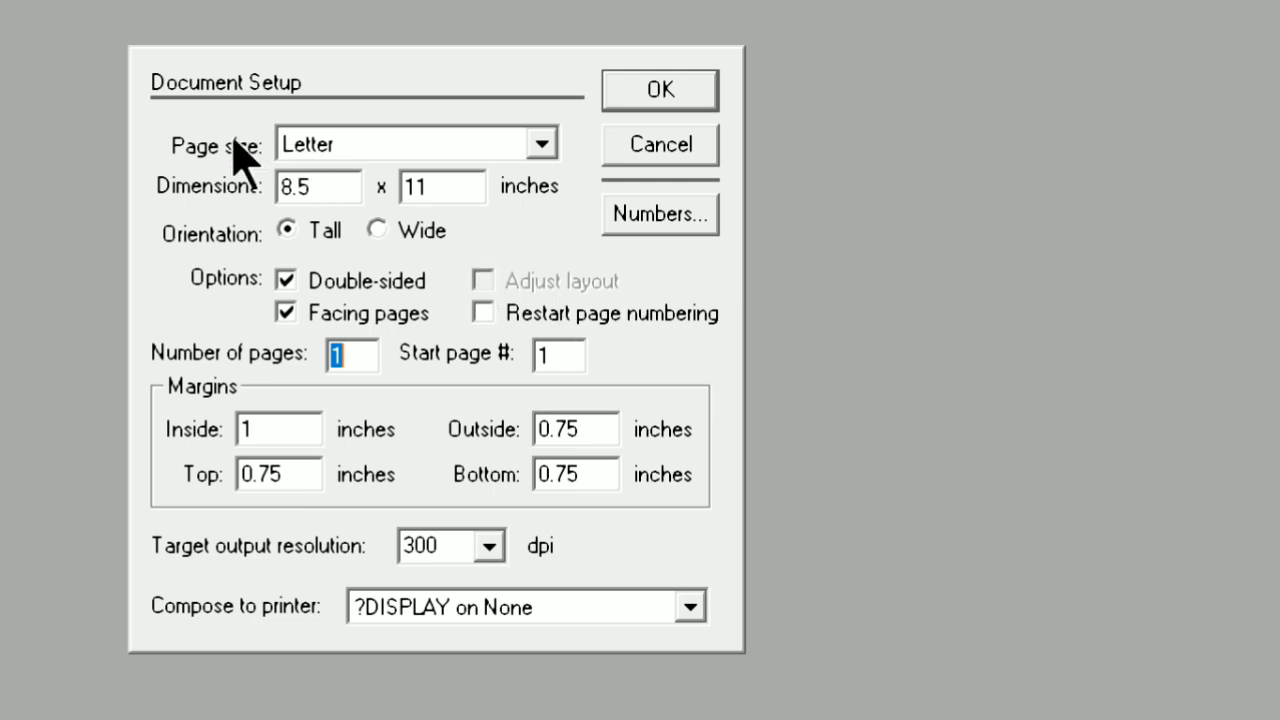
# Set the new publication's page size to A4
pyautogui.click(541, 145)
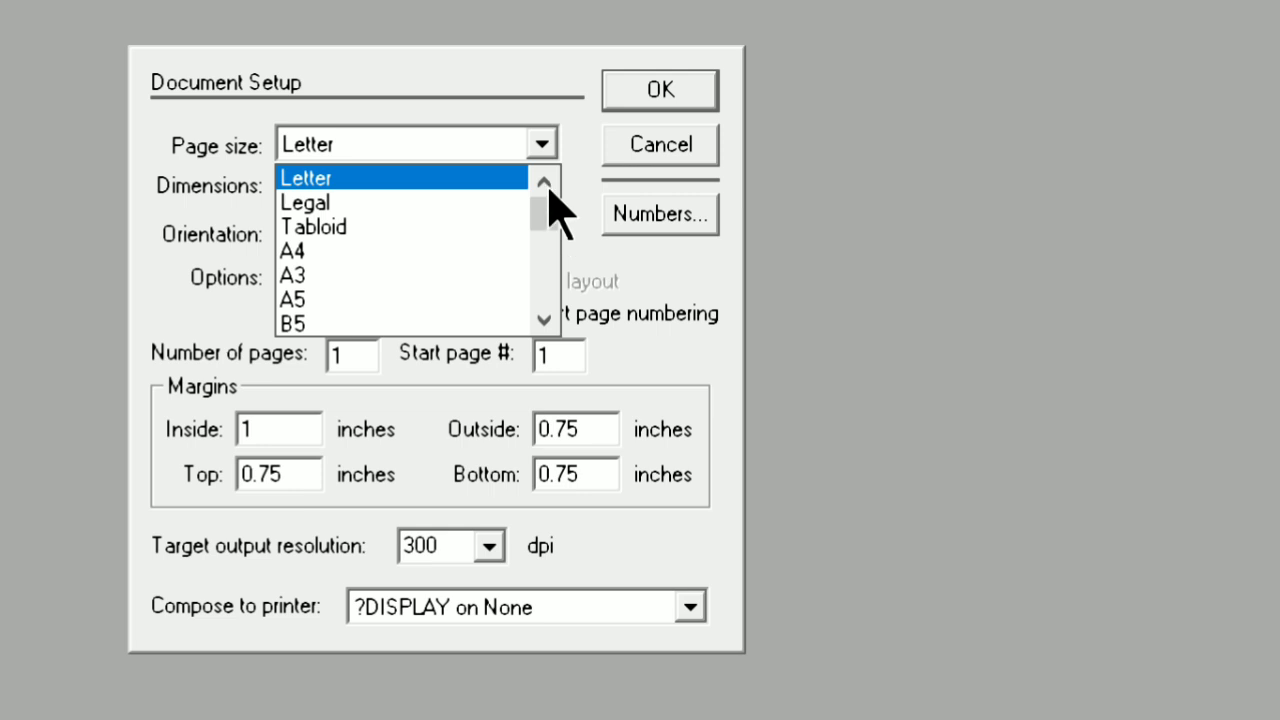
pyautogui.moveTo(550, 205); pyautogui.dragTo(552, 237)
pyautogui.moveTo(550, 256); pyautogui.dragTo(566, 192)
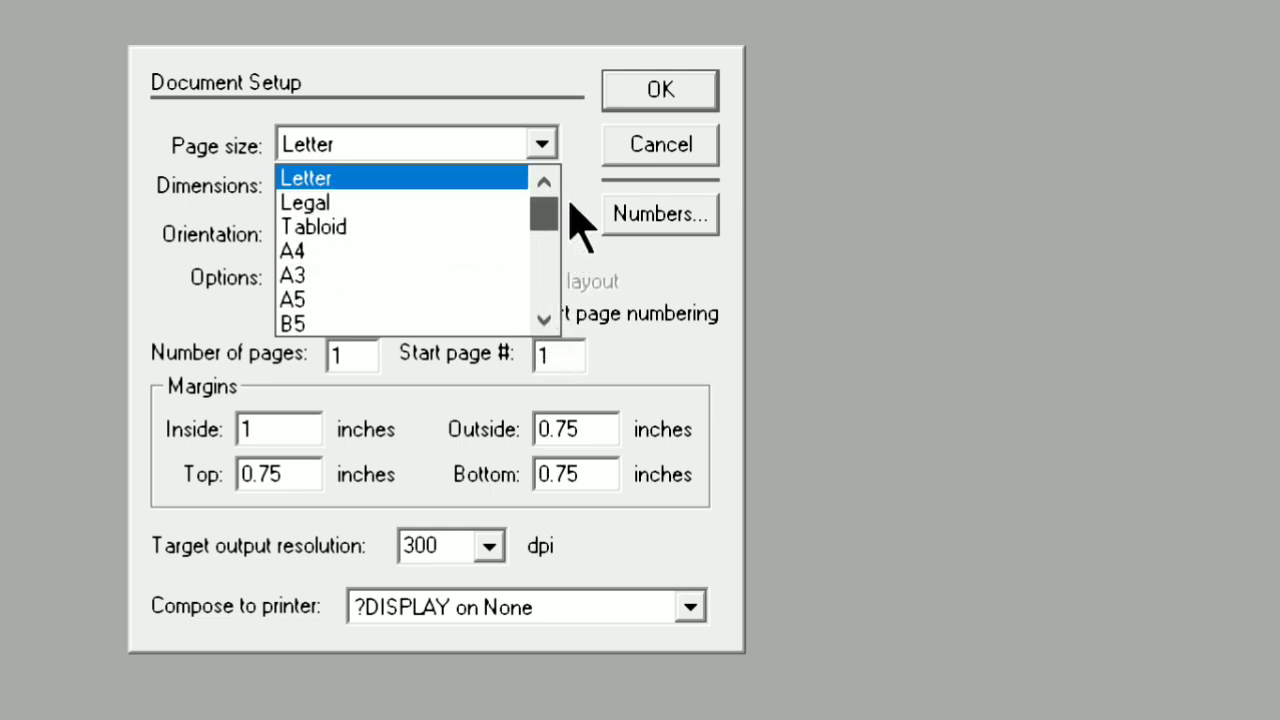
pyautogui.click(318, 251)
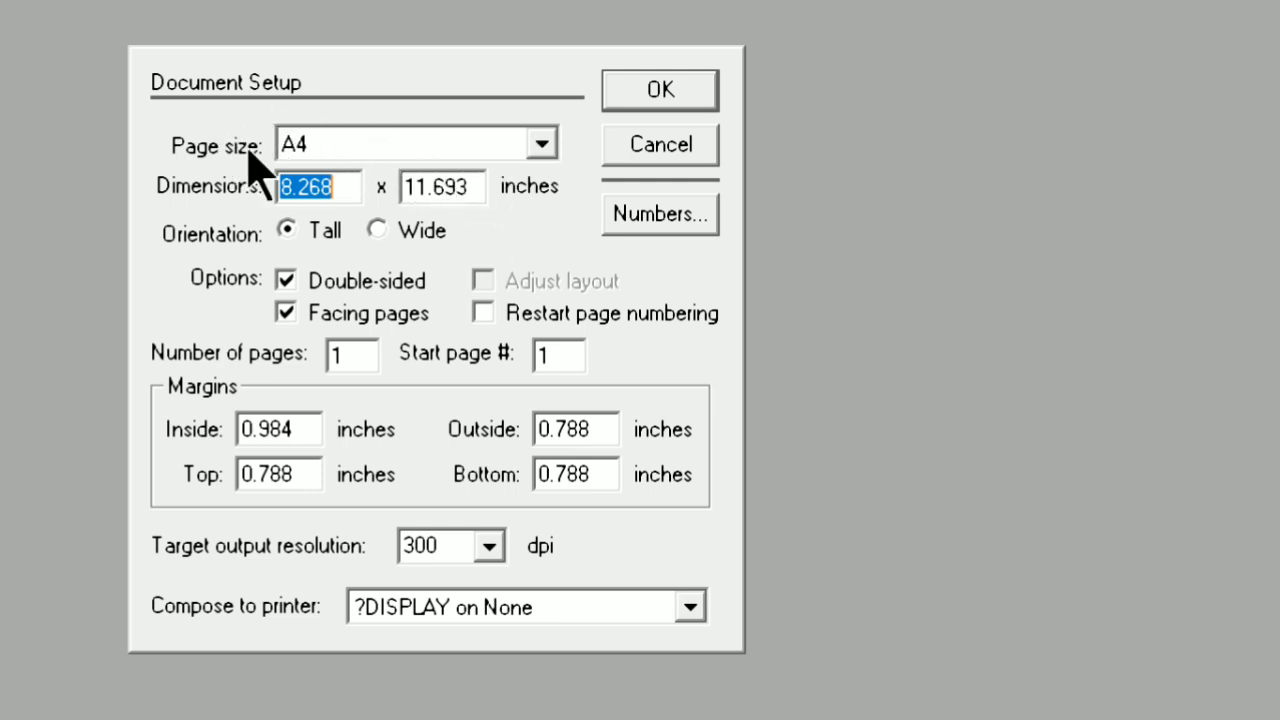
# Try the A3 page size and return the page size to A4
pyautogui.click(541, 146)
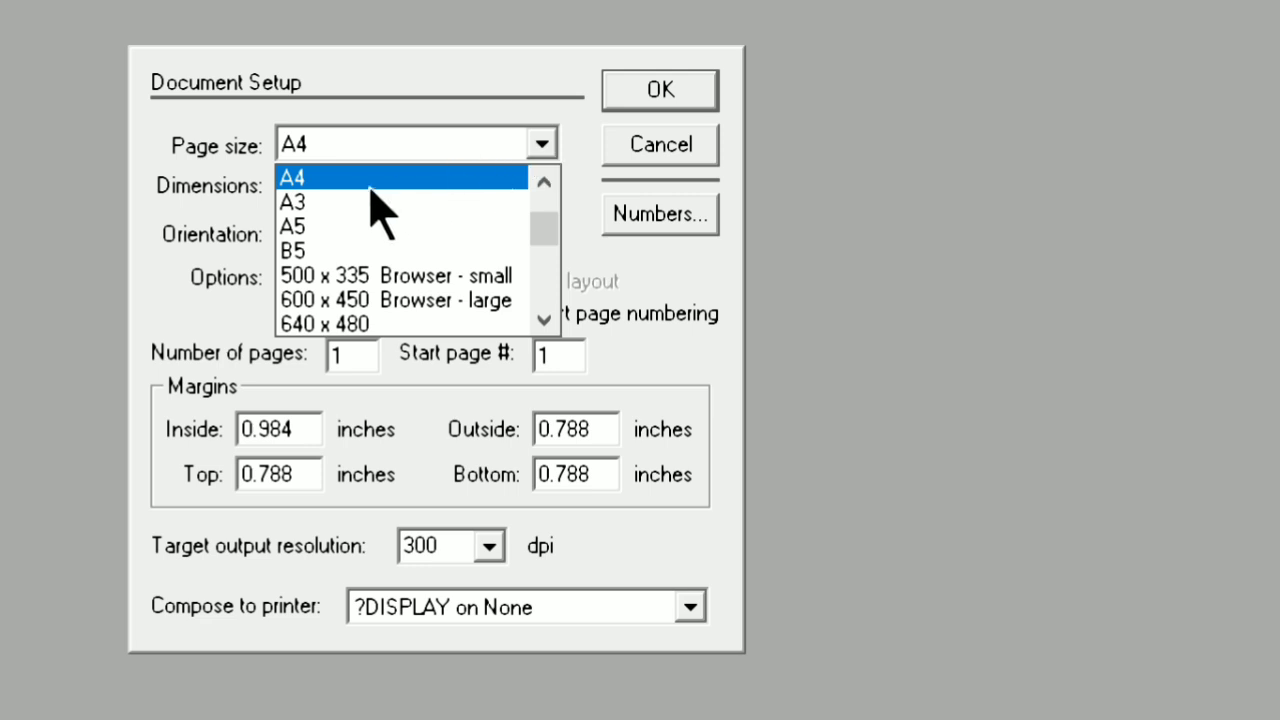
pyautogui.click(313, 203)
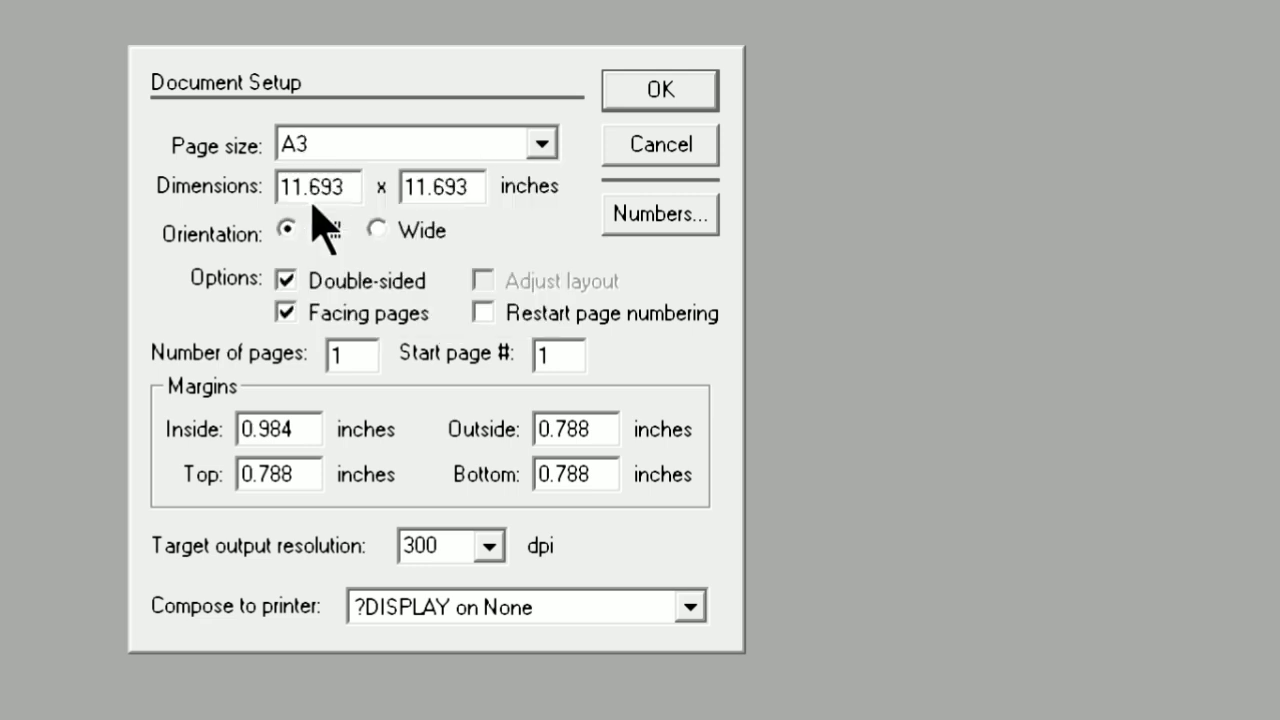
pyautogui.click(544, 148)
pyautogui.click(543, 182)
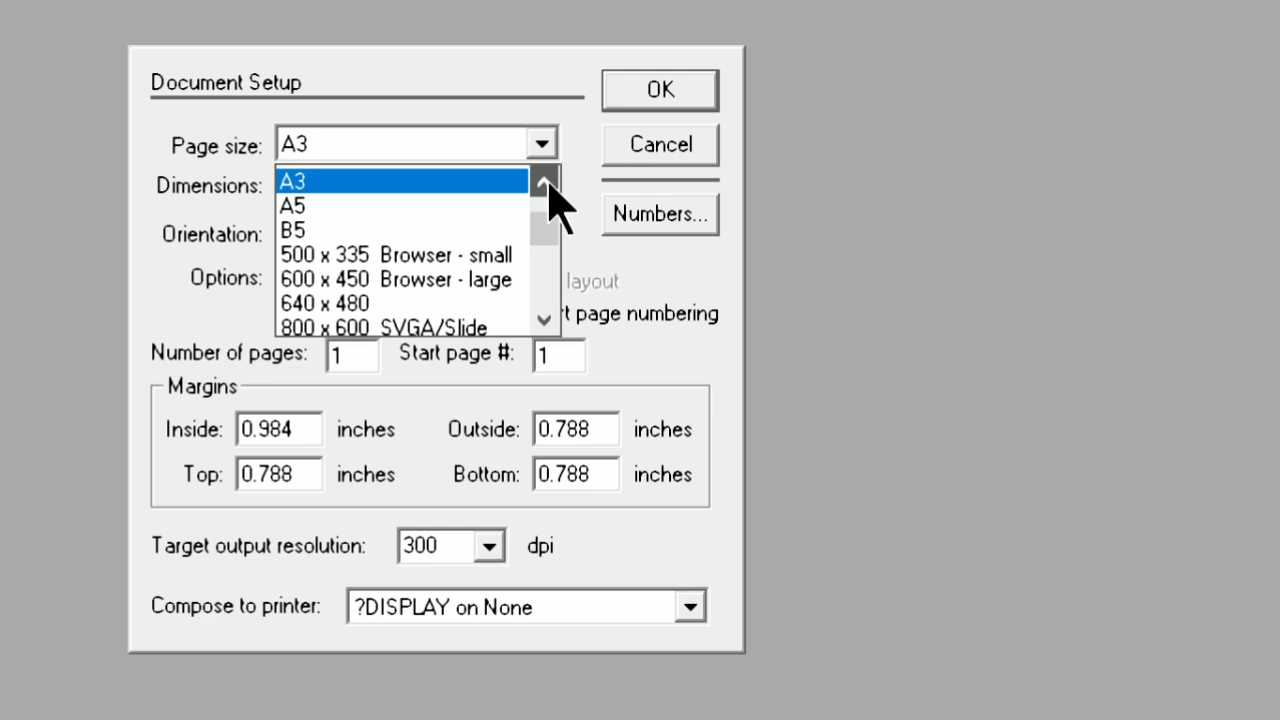
pyautogui.click(371, 180)
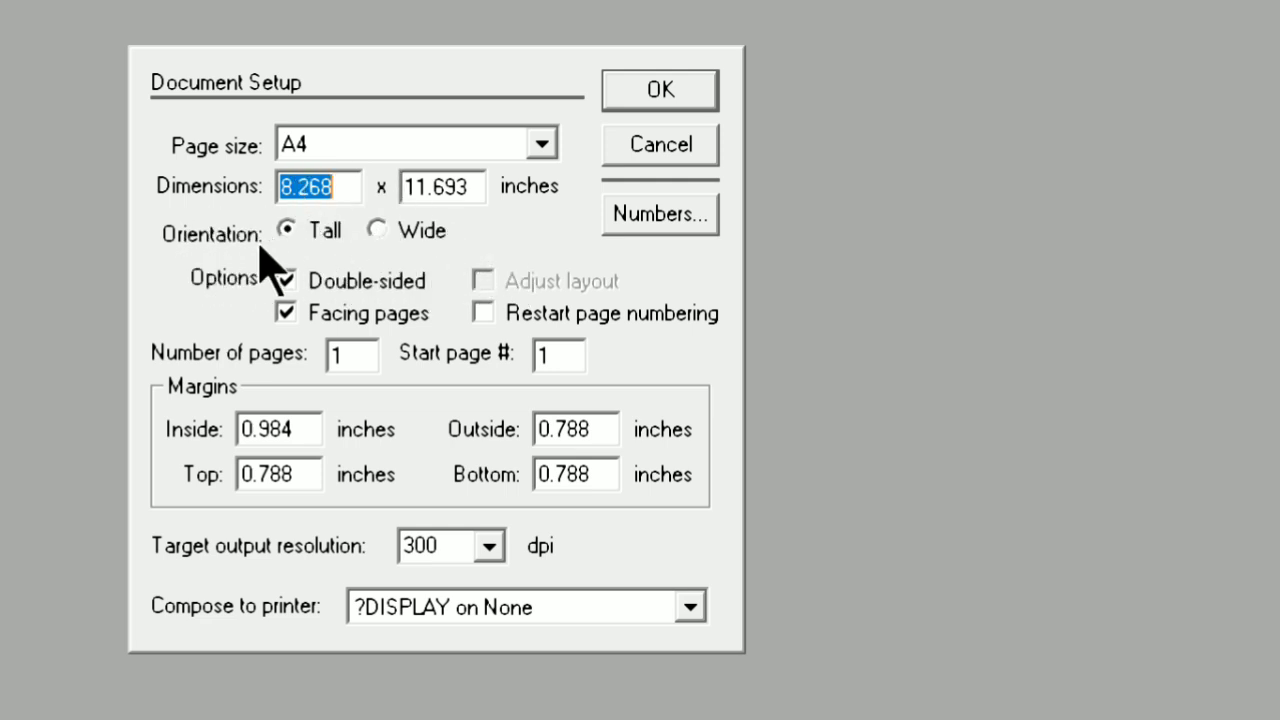
# Try the Wide page orientation and return it to Tall
pyautogui.click(287, 230)
pyautogui.click(377, 228)
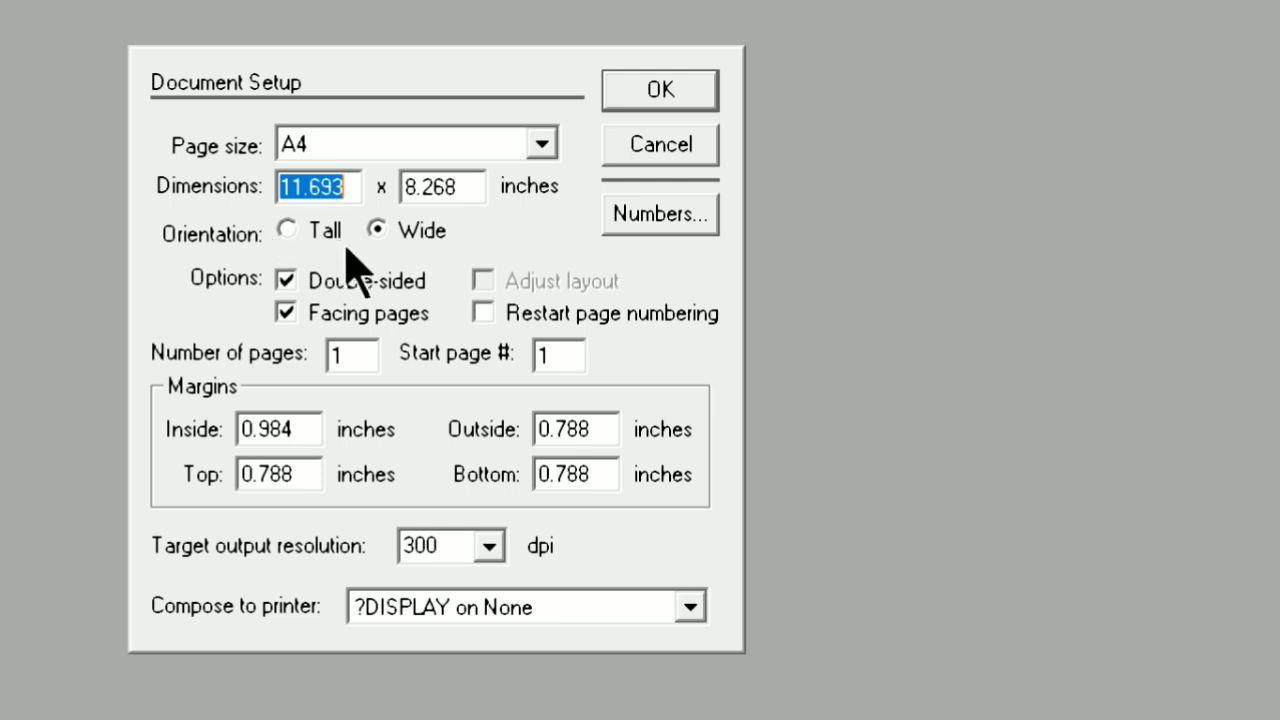
pyautogui.click(289, 229)
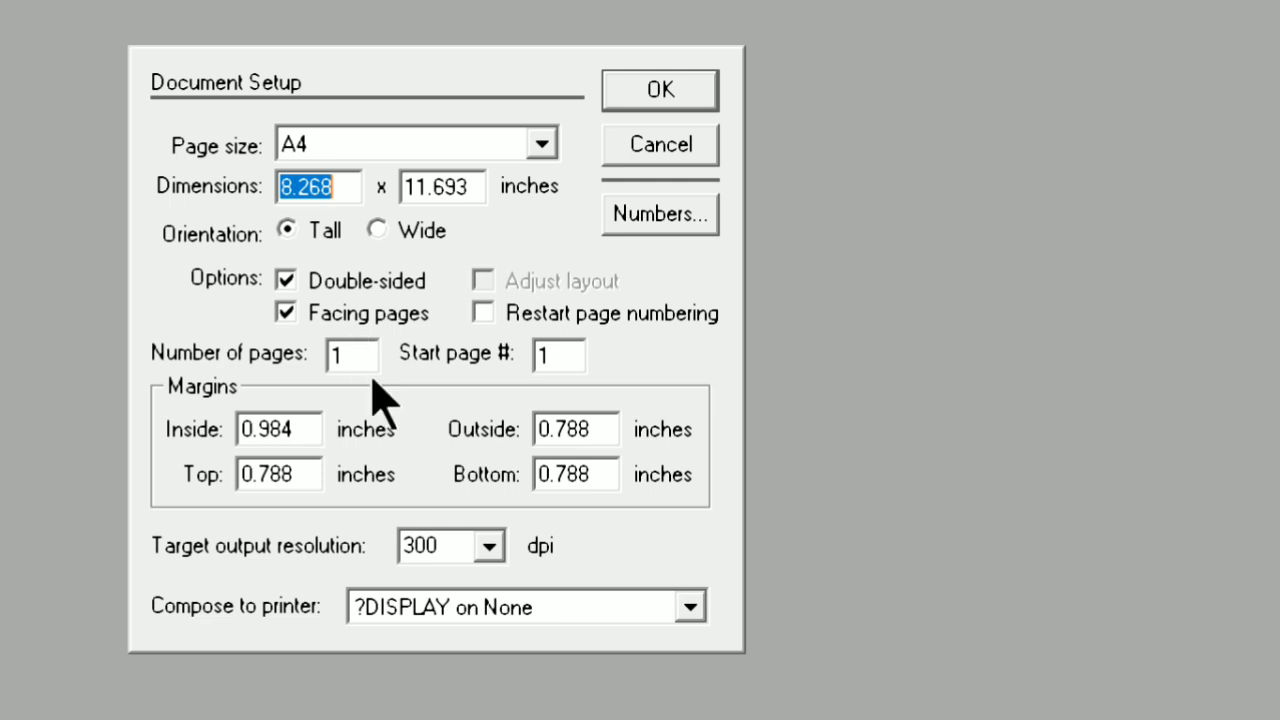
# Try 10 for both the number of pages and the start page number, and return both to 1
pyautogui.click(369, 357)
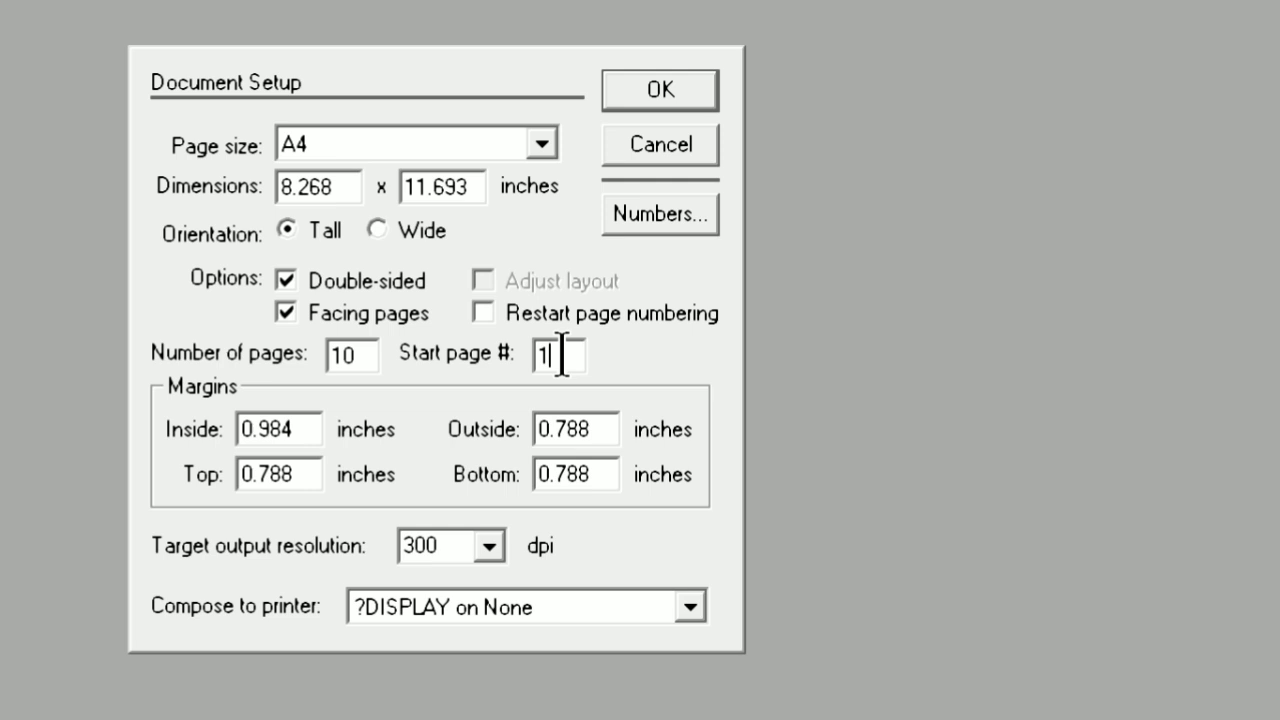
pyautogui.write('00')
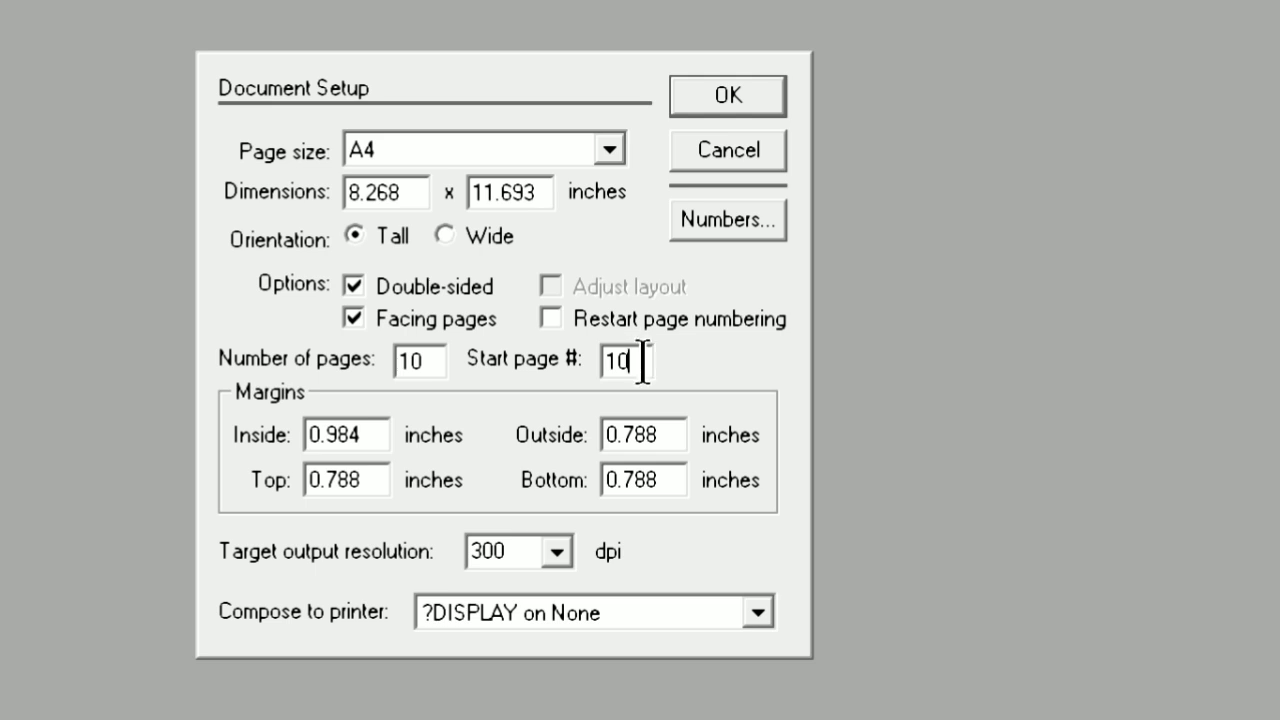
pyautogui.press('BackSpace')
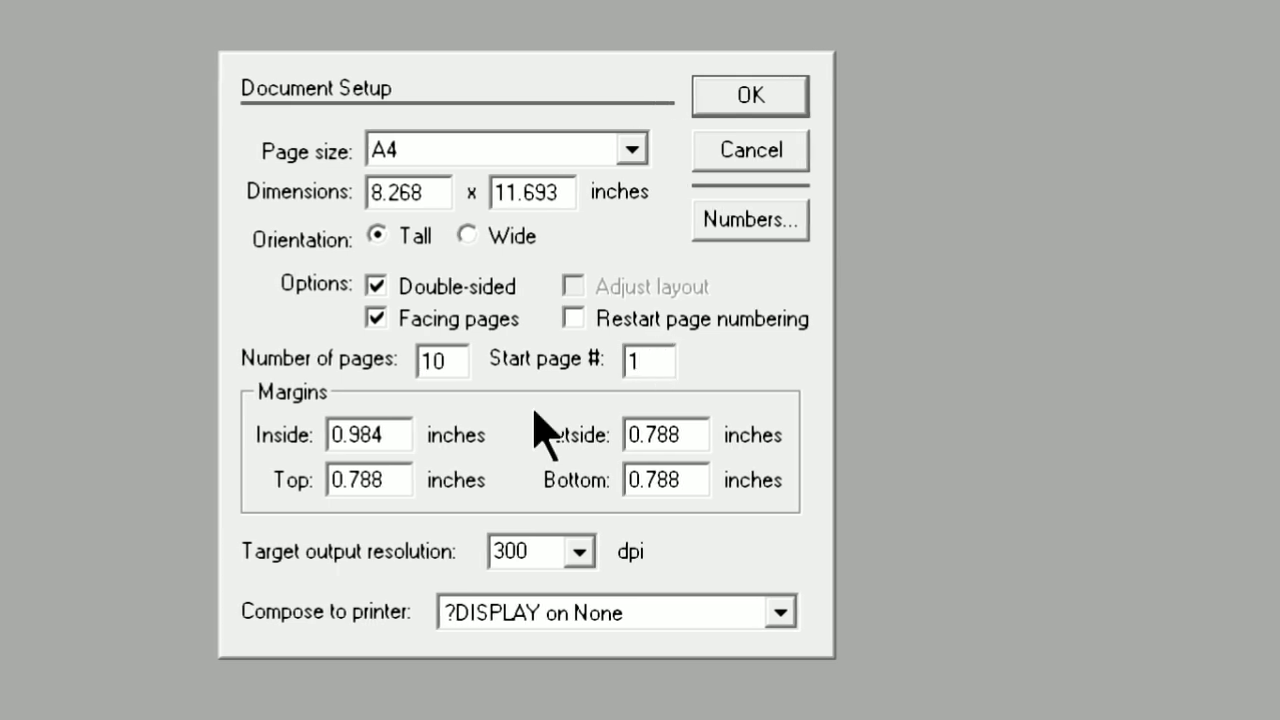
pyautogui.click(452, 358)
pyautogui.press('BackSpace')
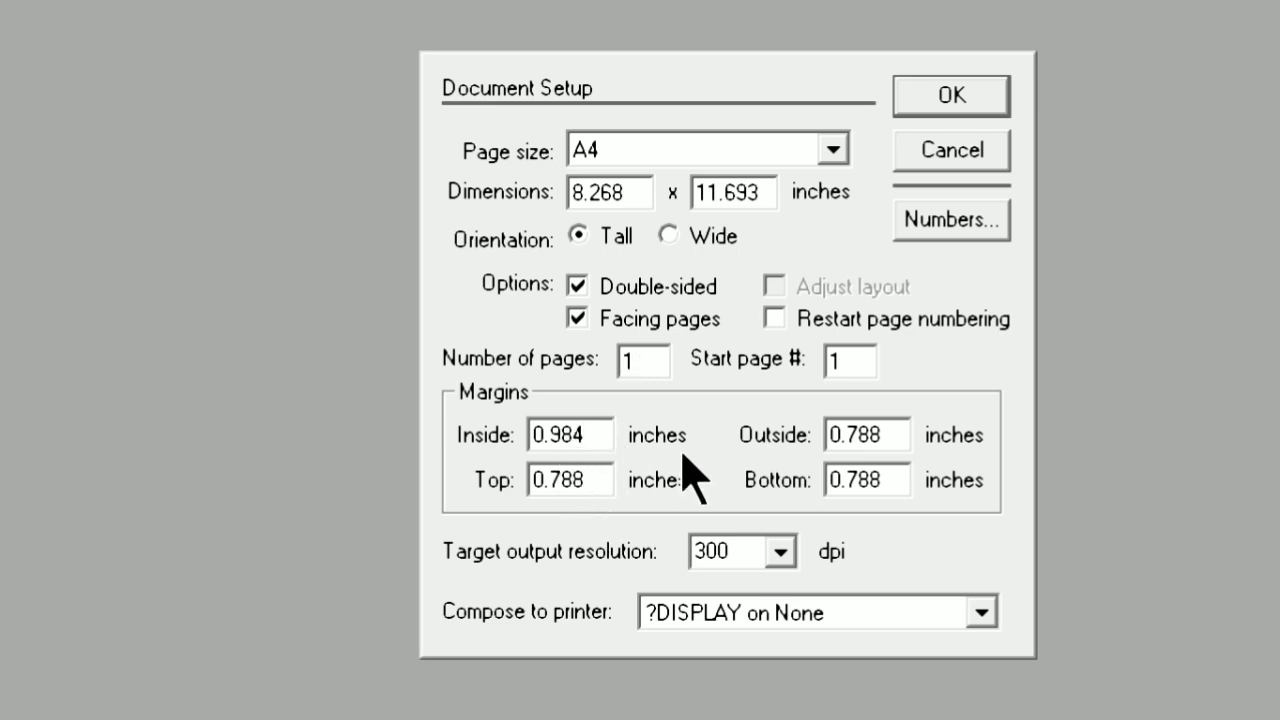
# Set the inside and outside page margins to 0.5 inches
pyautogui.press('BackSpace')
pyautogui.press('BackSpace')
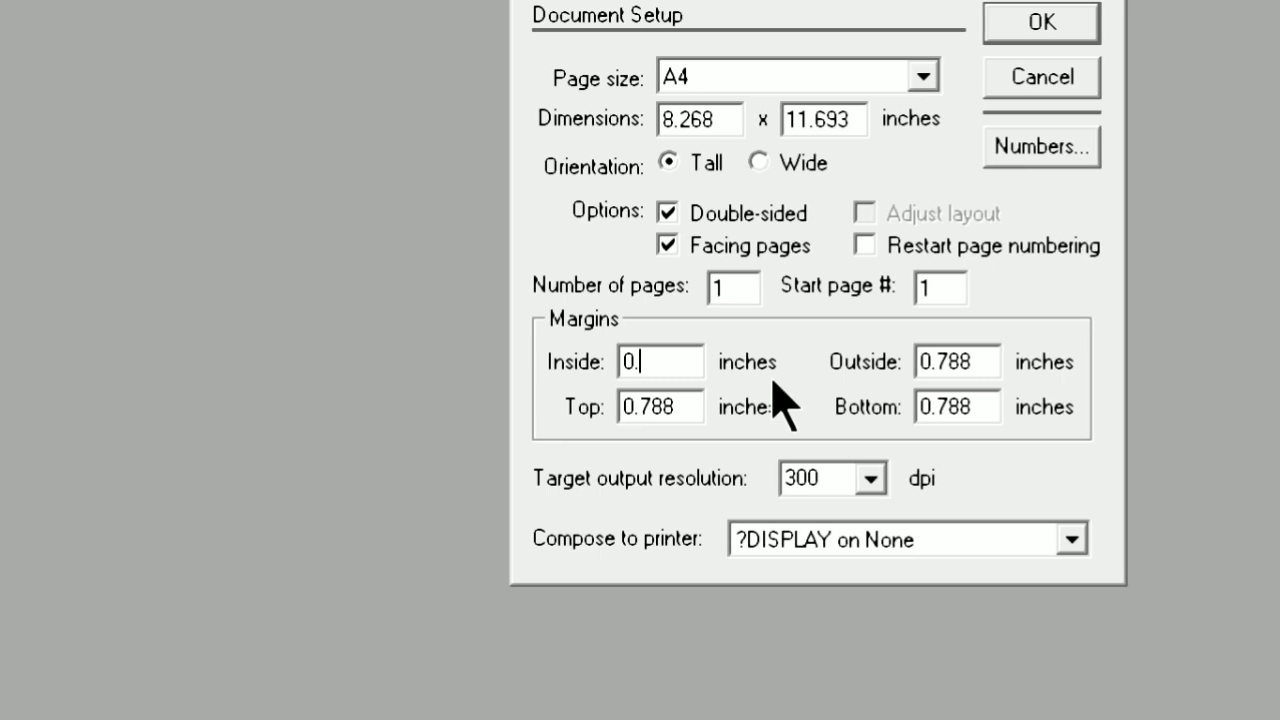
pyautogui.write('5')
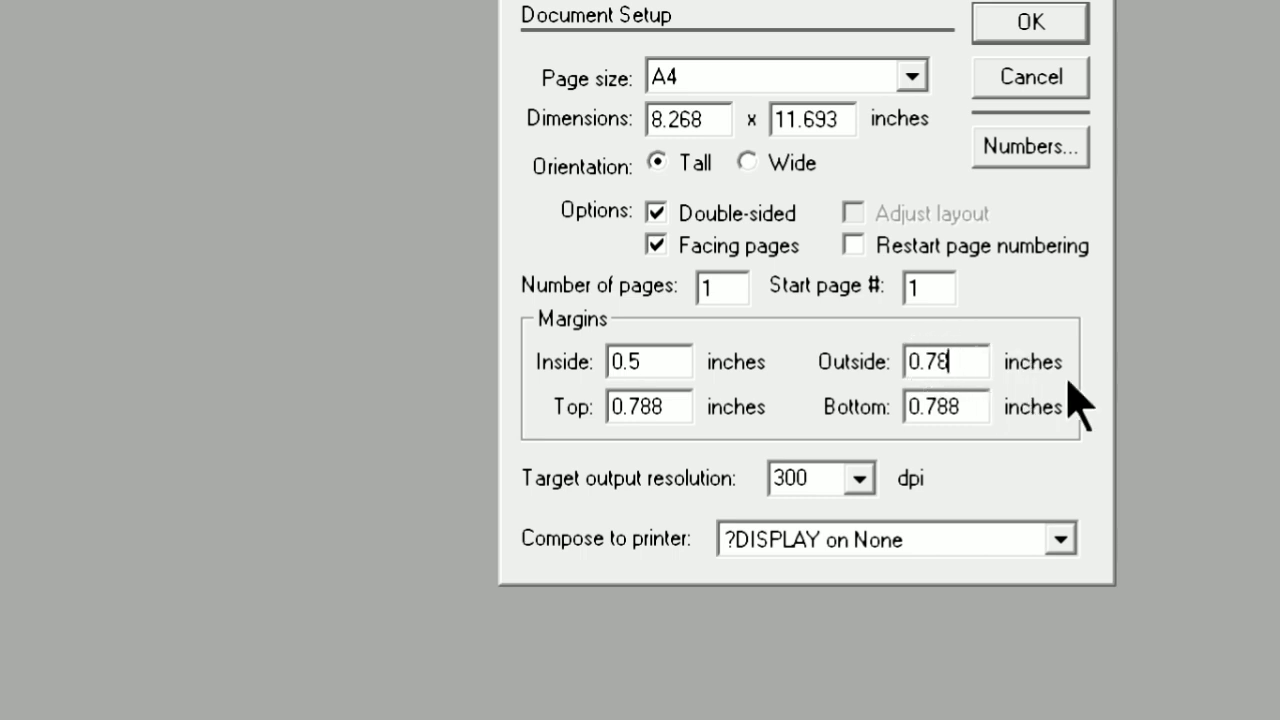
pyautogui.press('BackSpace')
pyautogui.press('BackSpace')
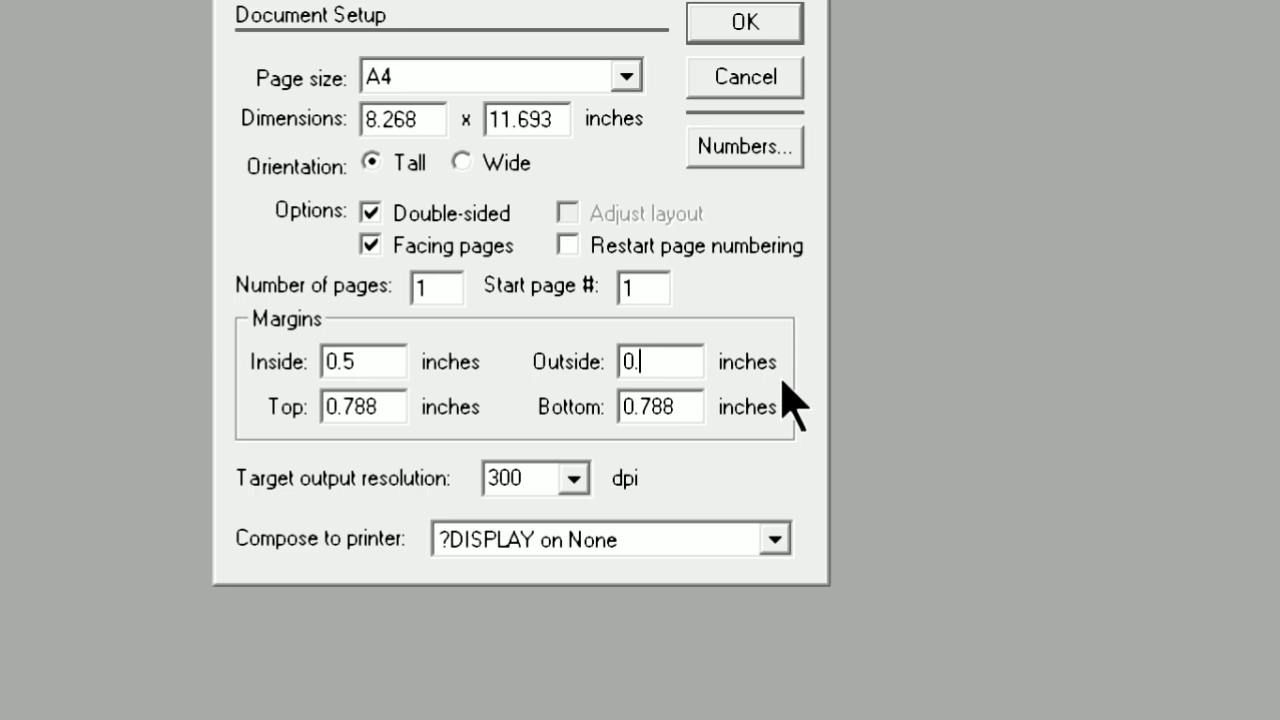
pyautogui.write('5')
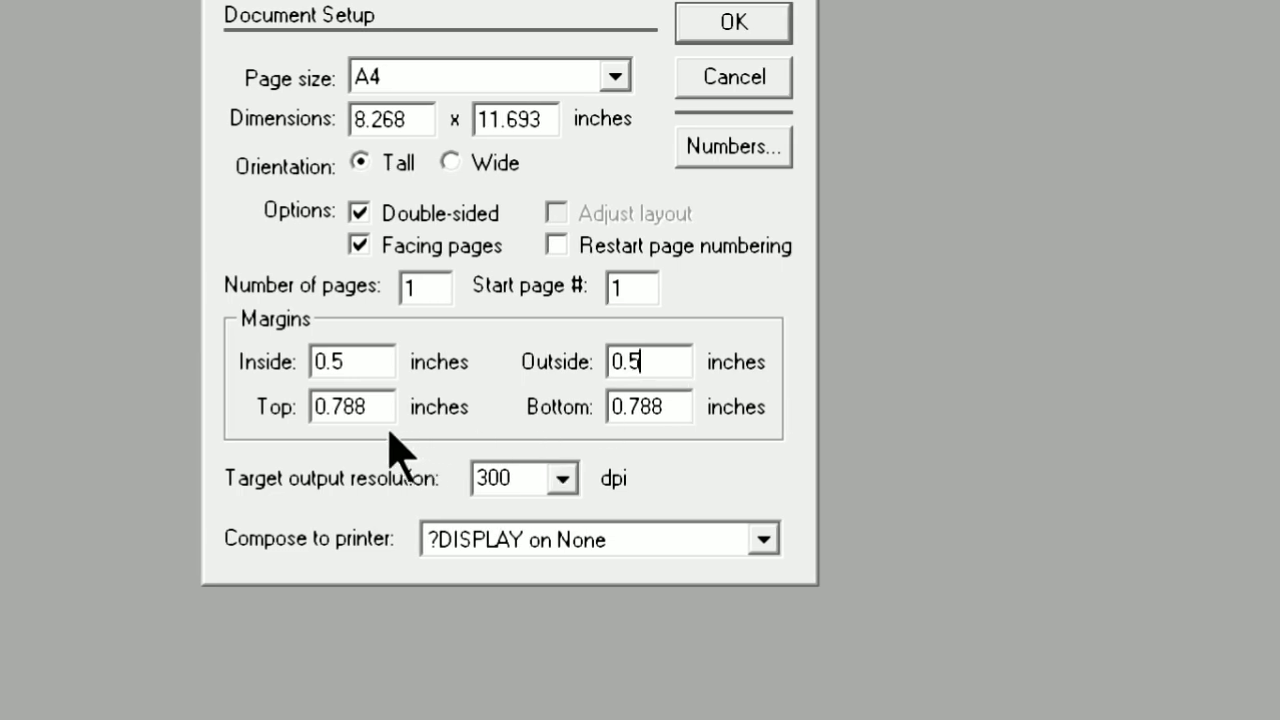
# Set the top and bottom page margins to 0.5 inches
pyautogui.press('BackSpace')
pyautogui.press('BackSpace')
pyautogui.press('BackSpace')
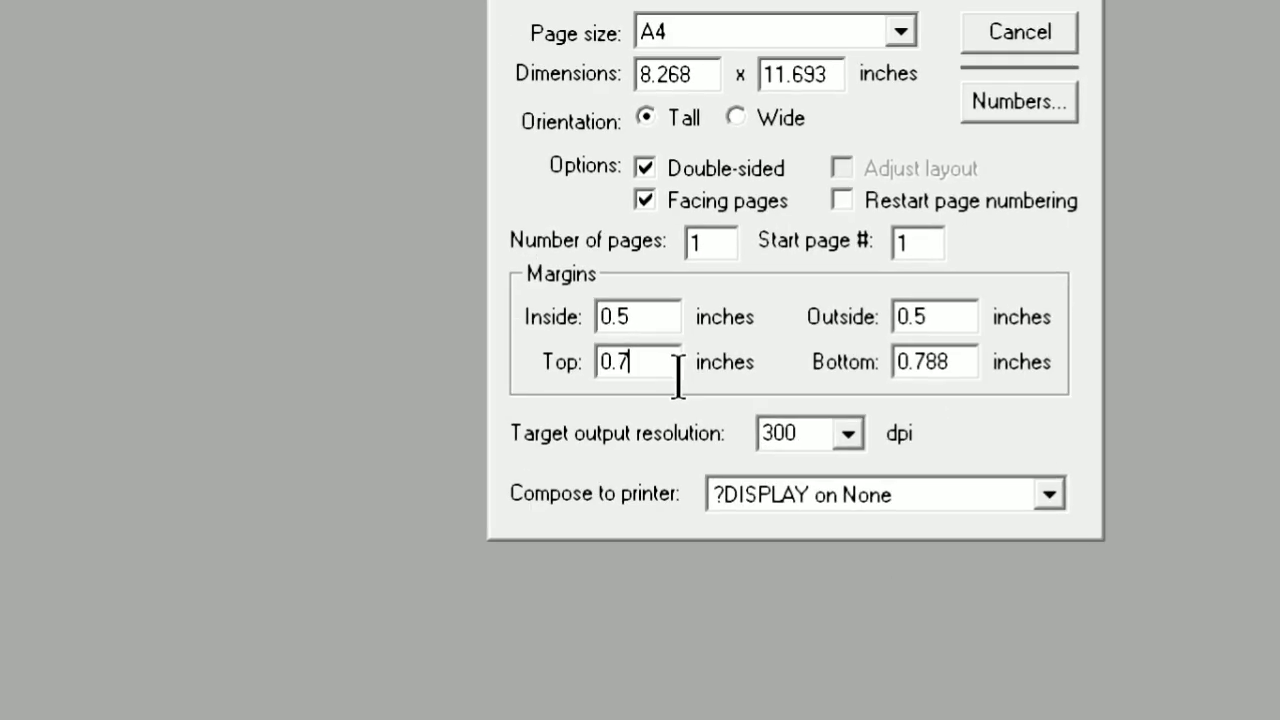
pyautogui.write('5')
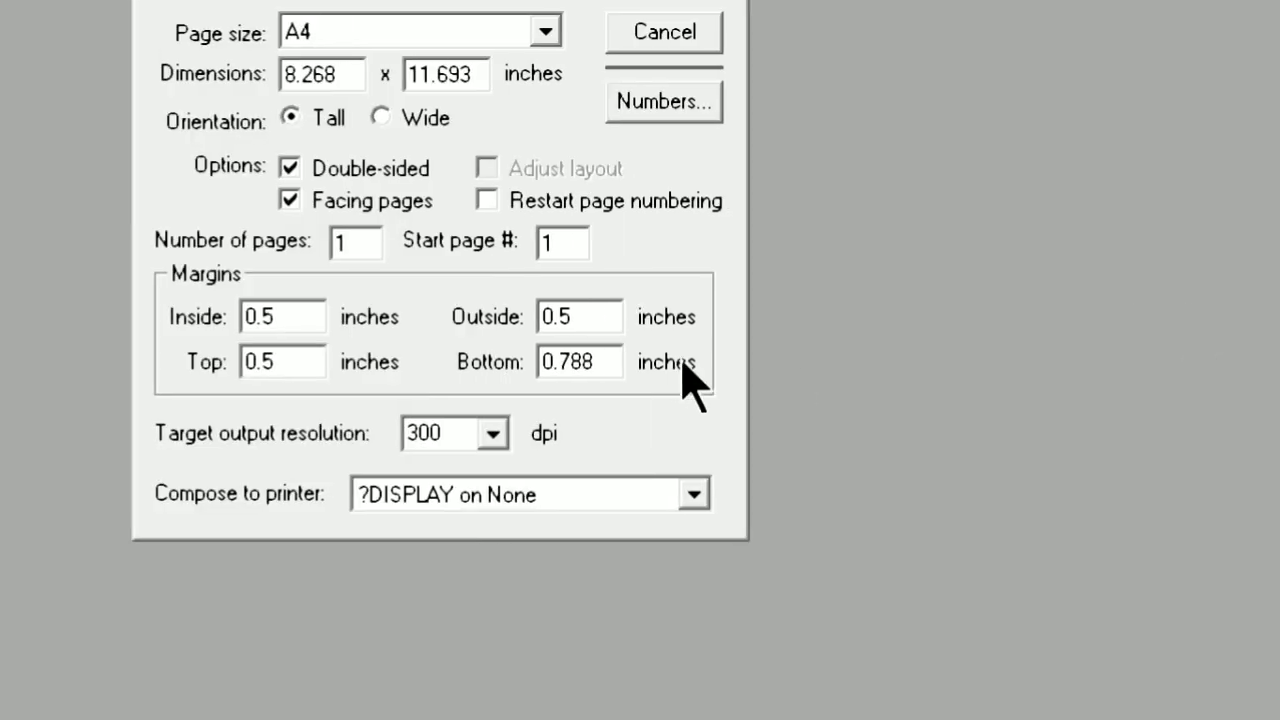
pyautogui.click(603, 362)
pyautogui.press('BackSpace')
pyautogui.press('BackSpace')
pyautogui.press('BackSpace')
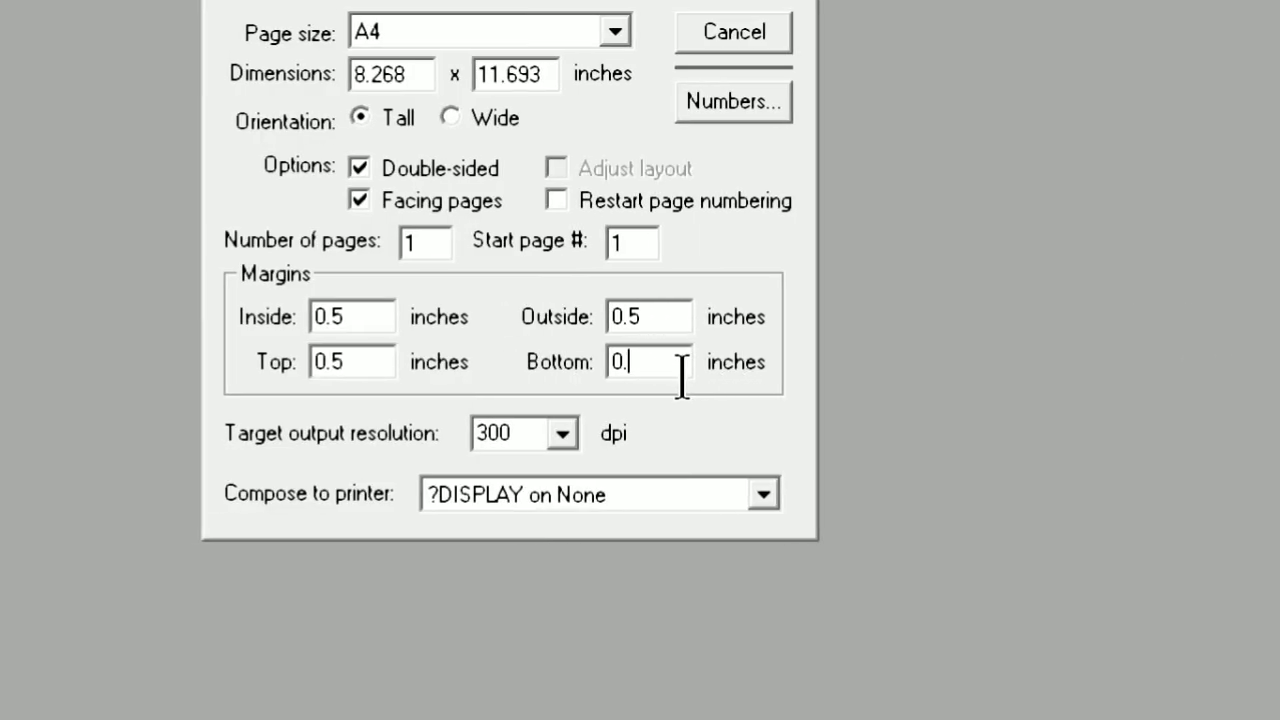
pyautogui.write('5')
# Set the target output resolution to 1200 dpi and the compose printer to Canon LBP2900 on USB001, and accept the document setup
pyautogui.click(563, 434)
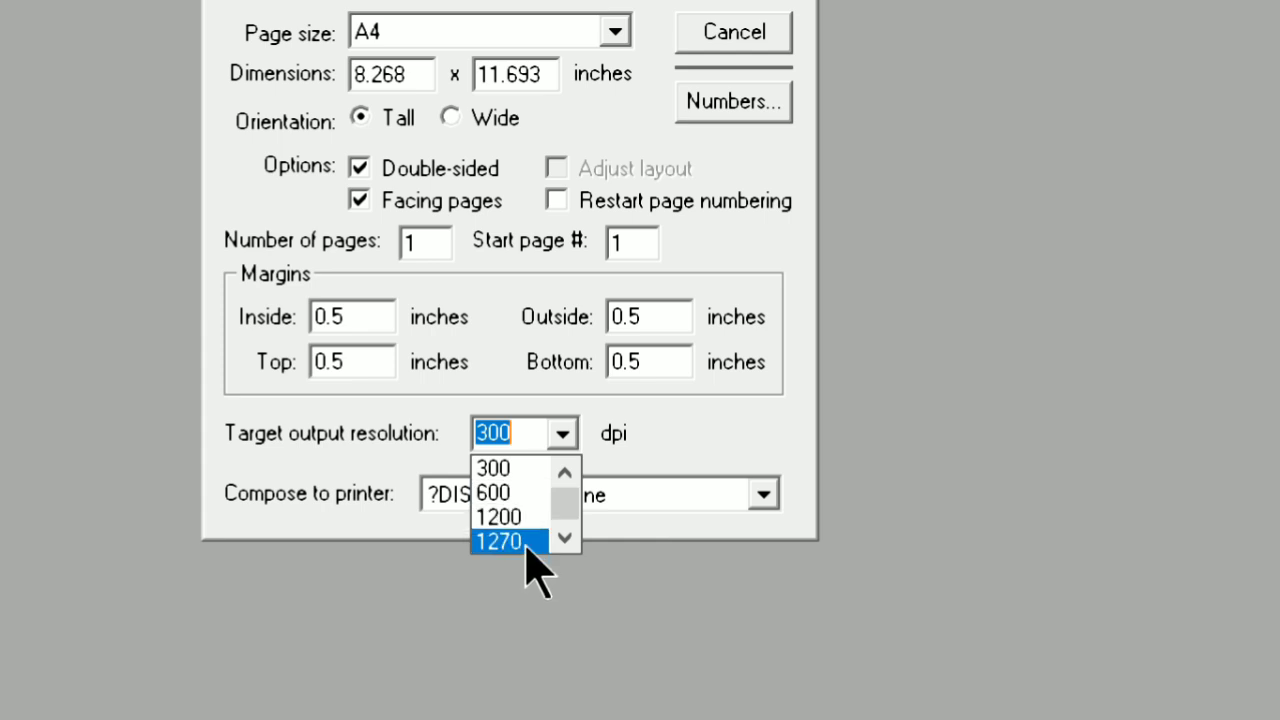
pyautogui.click(510, 517)
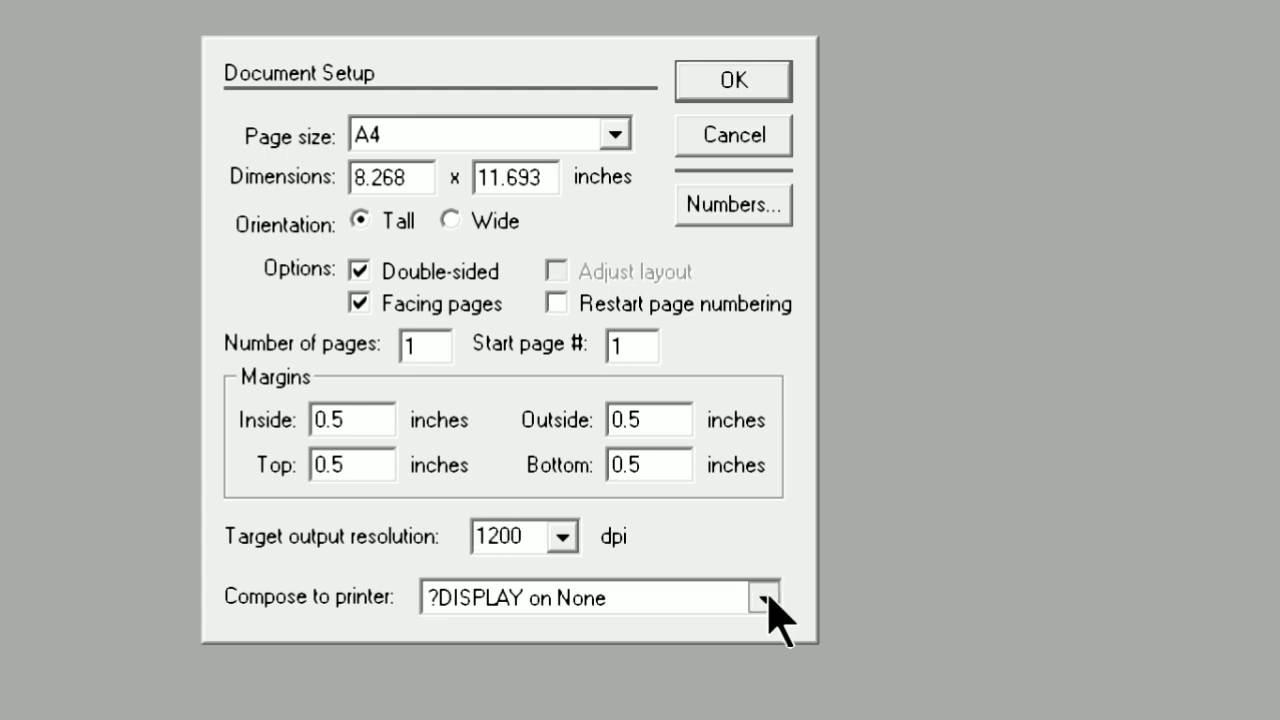
pyautogui.click(765, 598)
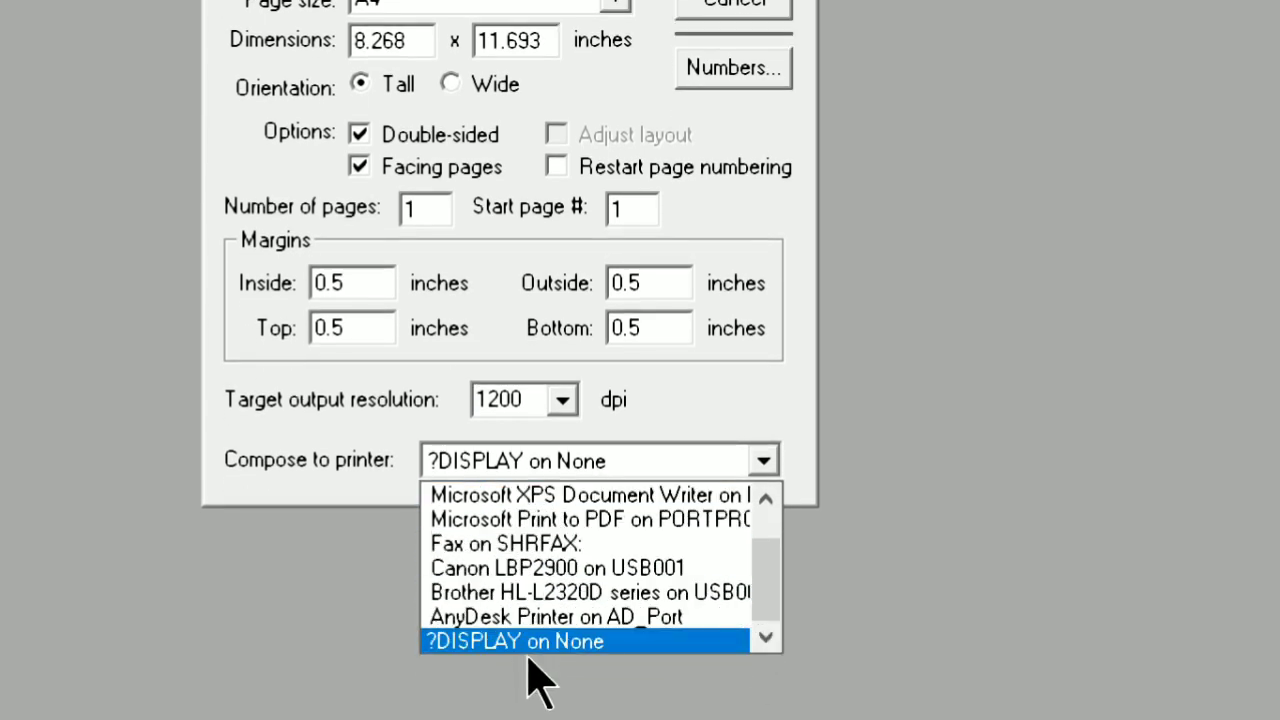
pyautogui.click(600, 566)
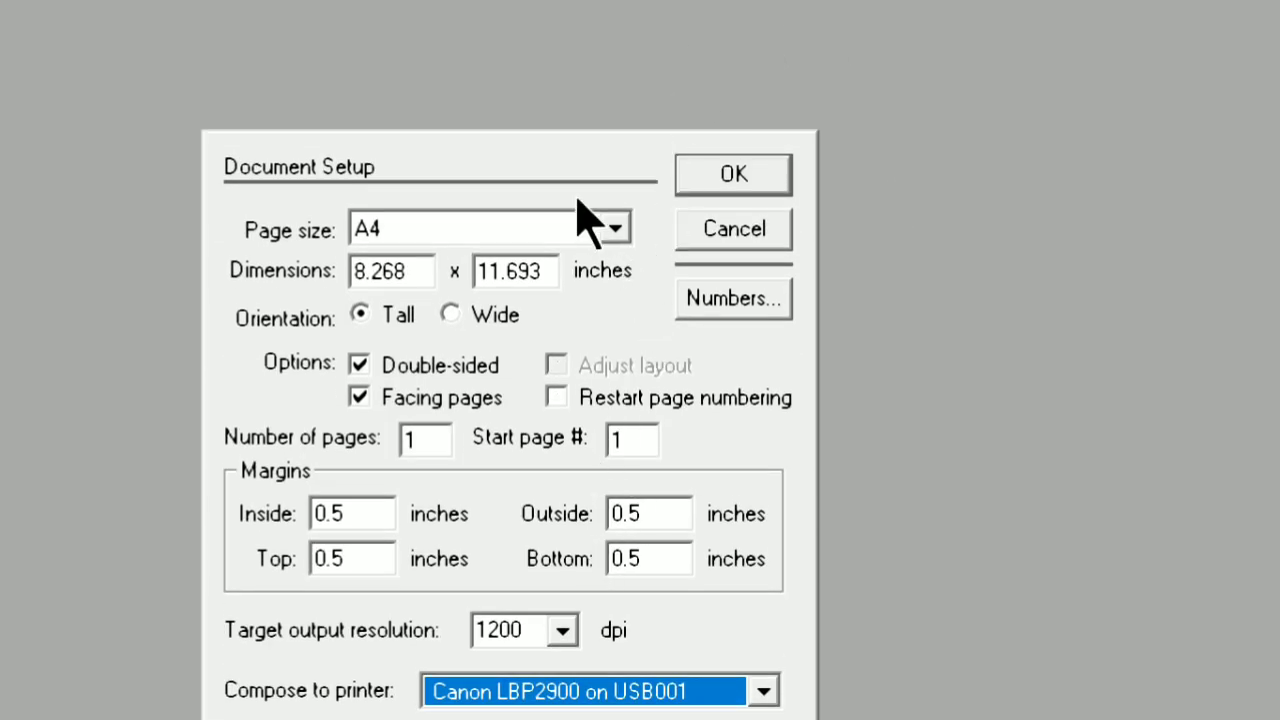
pyautogui.click(772, 174)
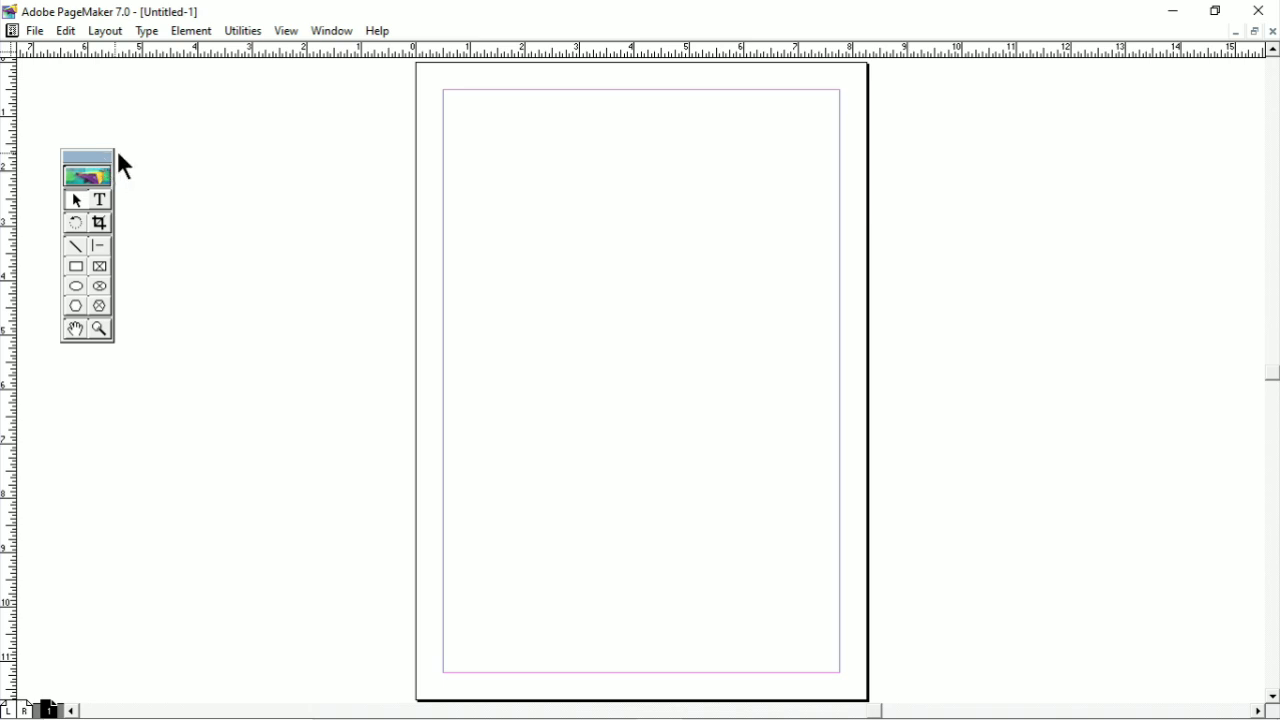
# Place the toolbox just beside the page and enter the text "MORE N' VIEWS" near the top of the page with the Text tool
pyautogui.moveTo(395, 185); pyautogui.dragTo(396, 188)
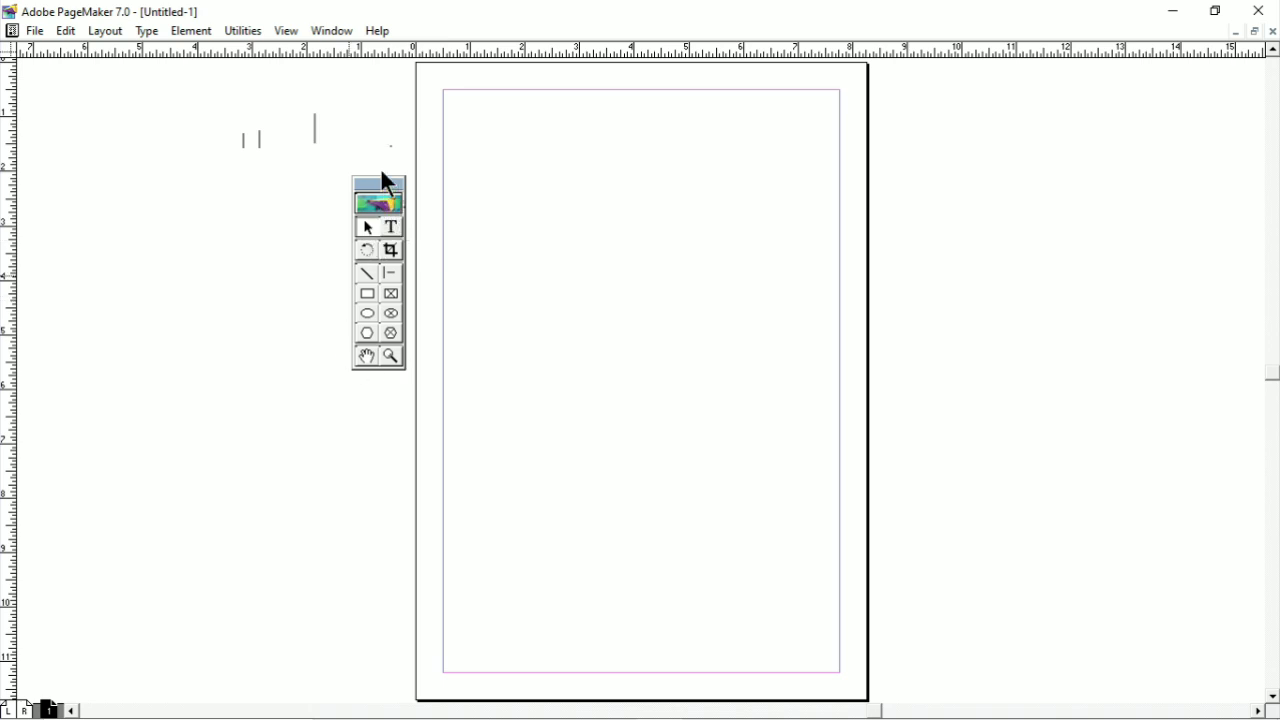
pyautogui.moveTo(386, 181); pyautogui.dragTo(379, 155)
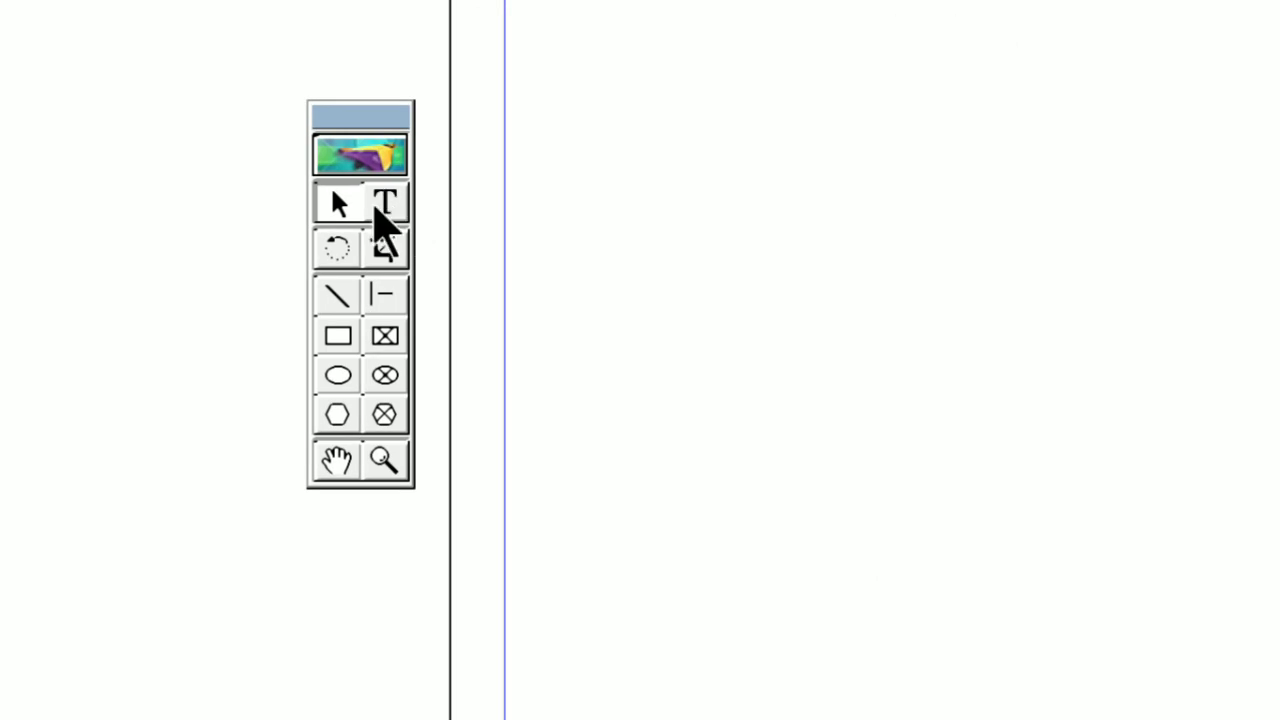
pyautogui.click(386, 205)
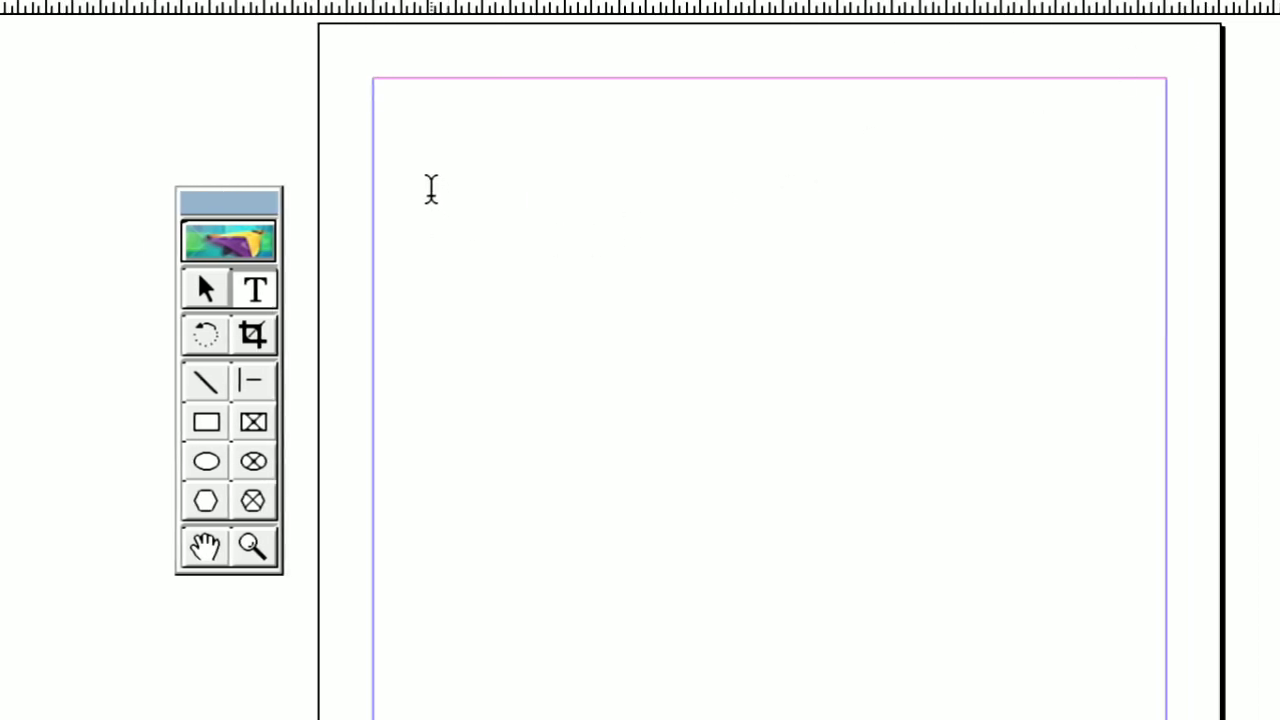
pyautogui.click(430, 188)
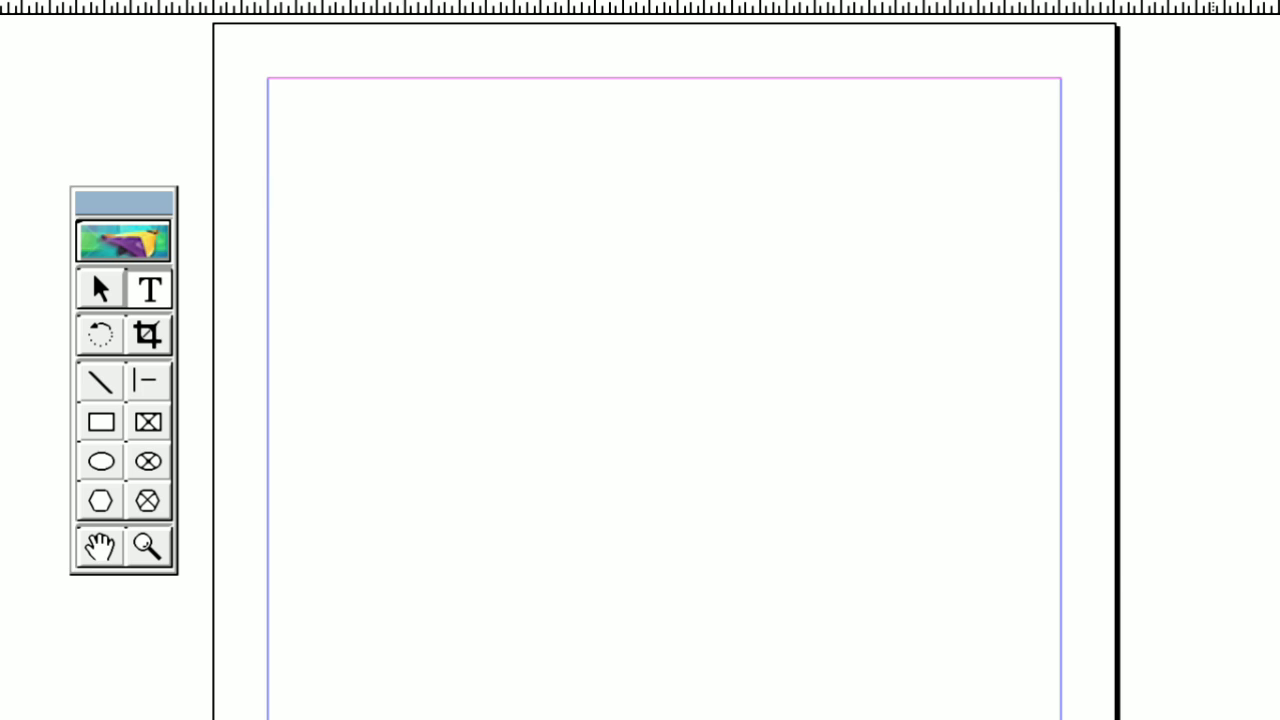
pyautogui.write('MORE N')
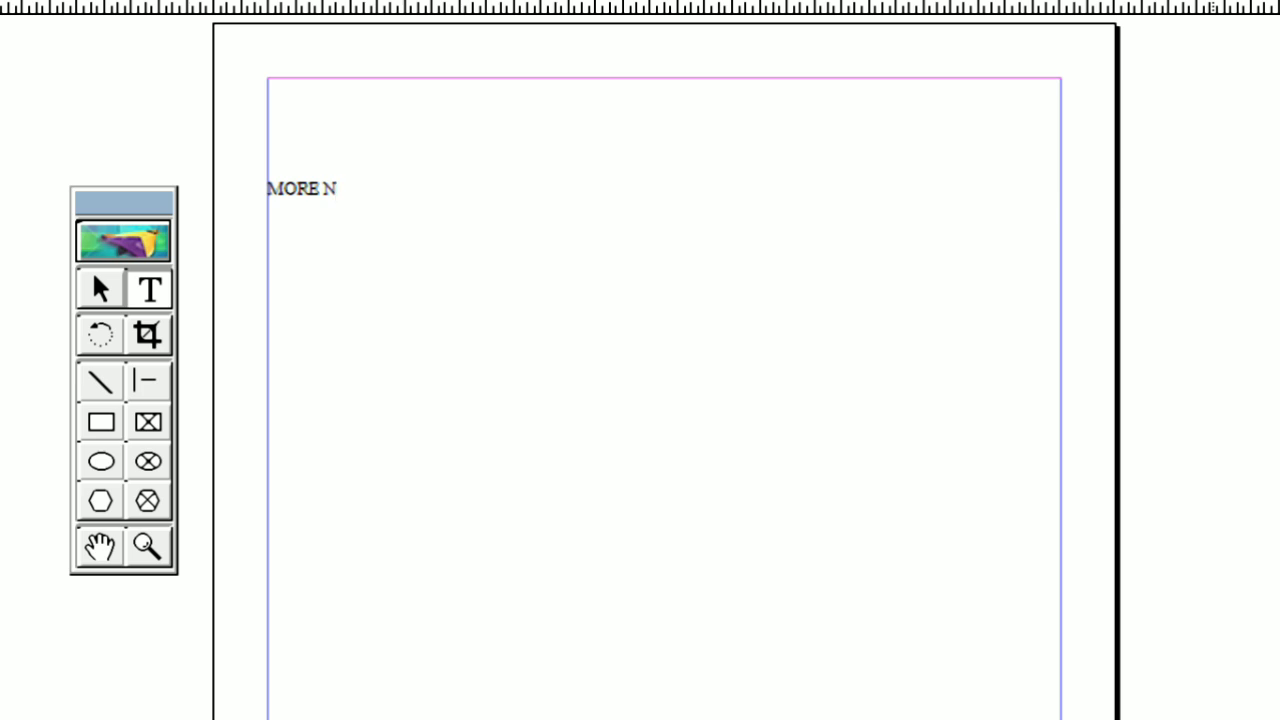
pyautogui.write("' VIEW")
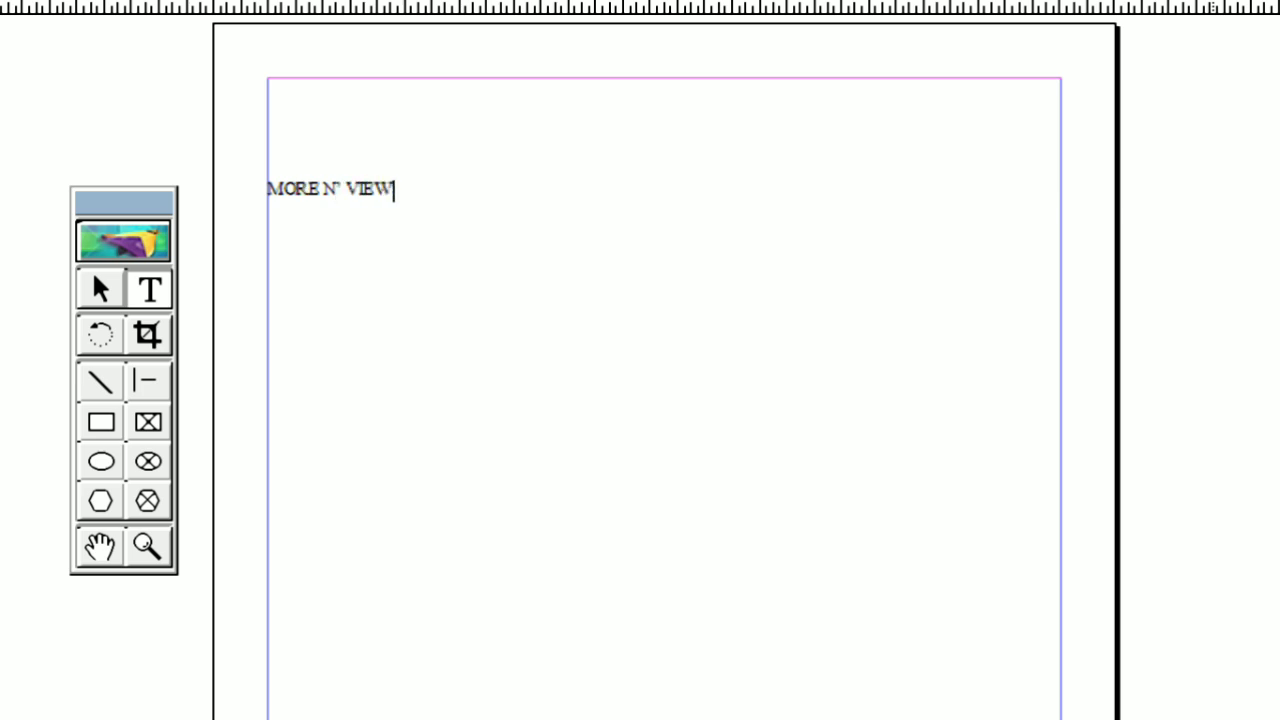
pyautogui.write('S')
# Enlarge the font of "MORE N' VIEWS" in increments until the line spans slightly over half the width between the margins
pyautogui.moveTo(408, 186); pyautogui.dragTo(256, 172)
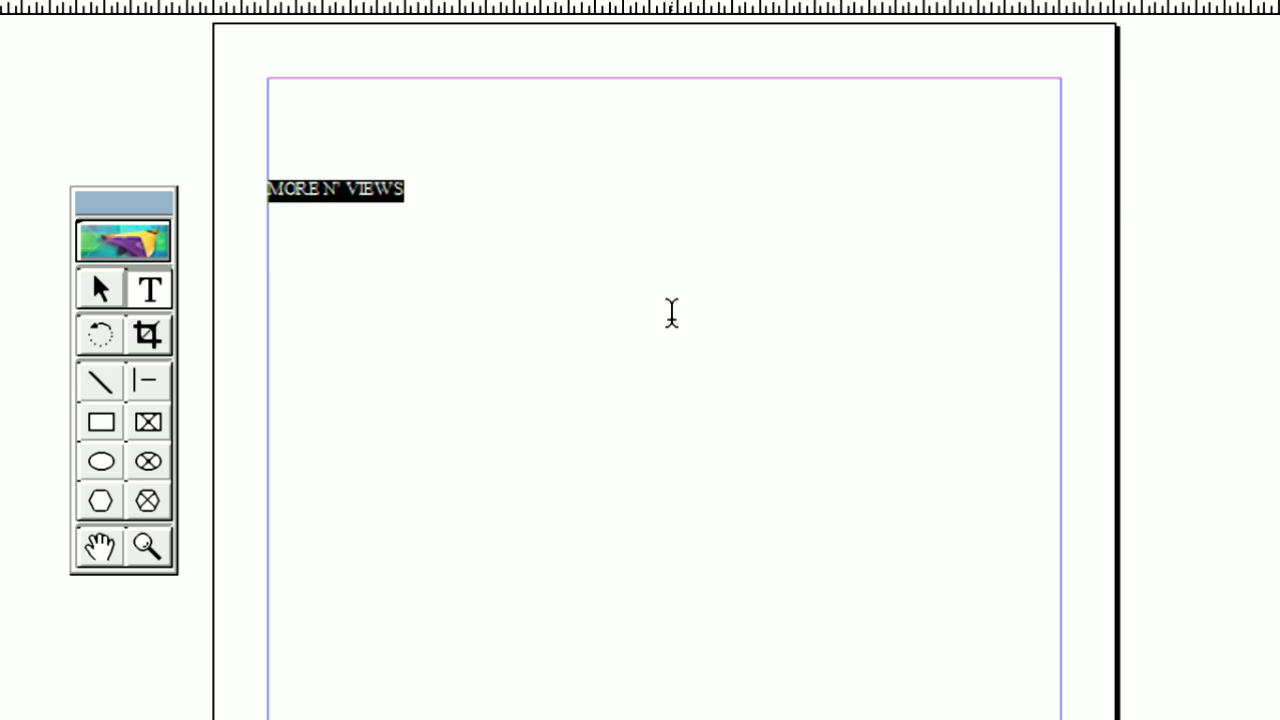
pyautogui.hotkey('ctrl', 'shift', '.')
pyautogui.hotkey('ctrl', 'shift', '.')
pyautogui.hotkey('ctrl', 'shift', '.')
pyautogui.hotkey('ctrl', 'shift', '.')
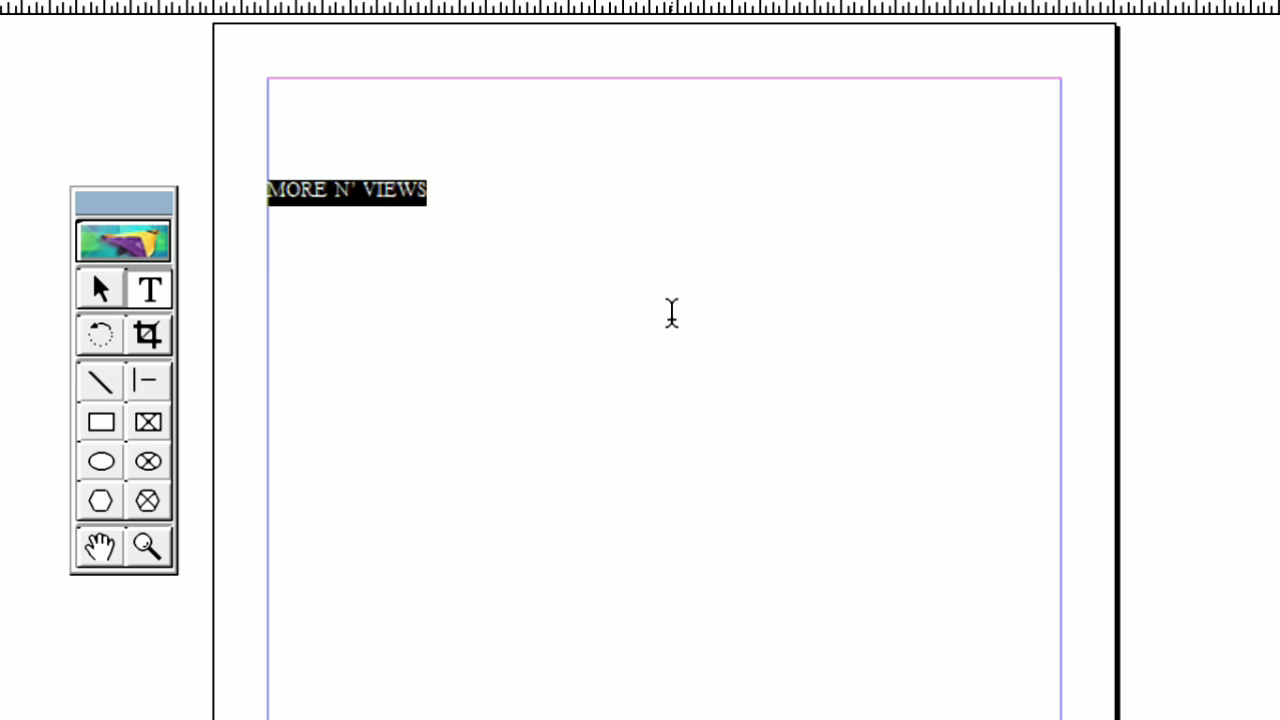
pyautogui.hotkey('ctrl', 'shift', '.')
pyautogui.hotkey('ctrl', 'shift', '.')
pyautogui.hotkey('ctrl', 'shift', '.')
pyautogui.hotkey('ctrl', 'shift', '.')
pyautogui.hotkey('ctrl', 'shift', '.')
pyautogui.hotkey('ctrl', 'shift', '.')
pyautogui.hotkey('ctrl', 'shift', '.')
pyautogui.hotkey('ctrl', 'shift', '.')
pyautogui.hotkey('ctrl', 'shift', '.')
pyautogui.hotkey('ctrl', 'shift', '.')
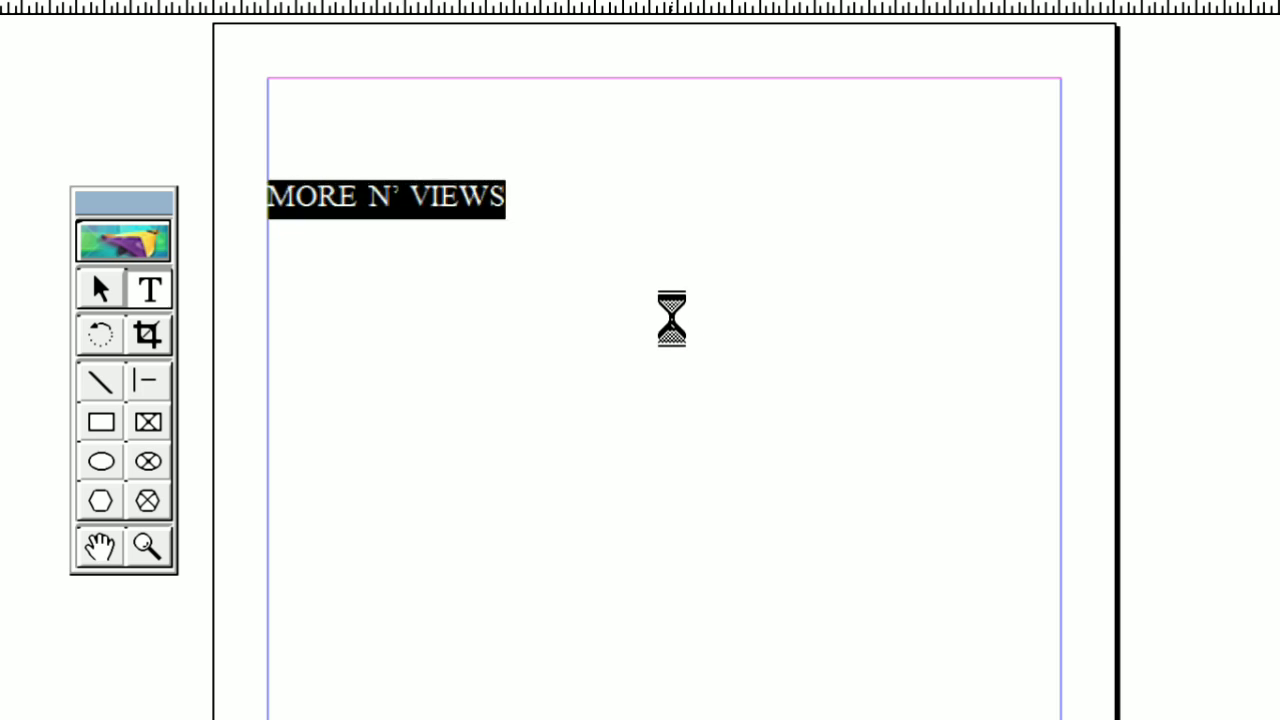
pyautogui.hotkey('ctrl', 'shift', '.')
pyautogui.hotkey('ctrl', 'shift', '.')
pyautogui.hotkey('ctrl', 'shift', '.')
pyautogui.hotkey('ctrl', 'shift', '.')
pyautogui.hotkey('ctrl', 'shift', '.')
pyautogui.hotkey('ctrl', 'shift', '.')
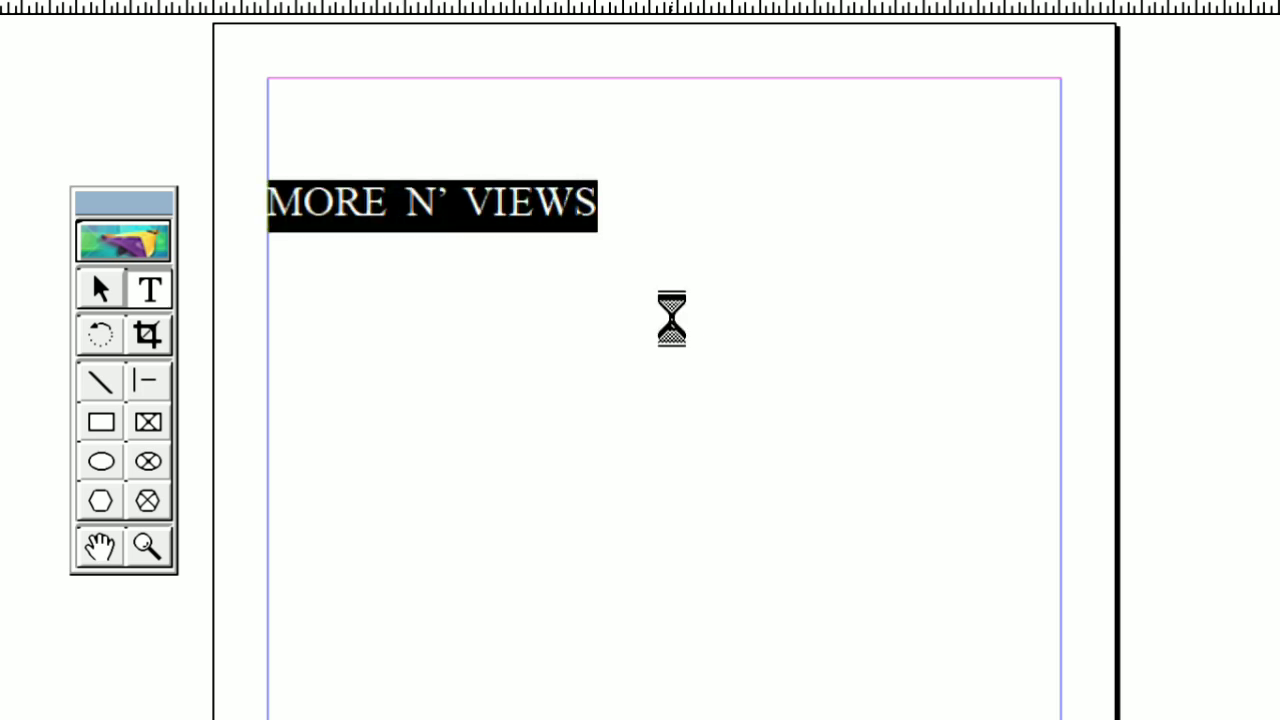
pyautogui.hotkey('ctrl', 'shift', '.')
pyautogui.hotkey('ctrl', 'shift', '.')
pyautogui.hotkey('ctrl', 'shift', '.')
pyautogui.hotkey('ctrl', 'shift', '.')
pyautogui.hotkey('ctrl', 'shift', '.')
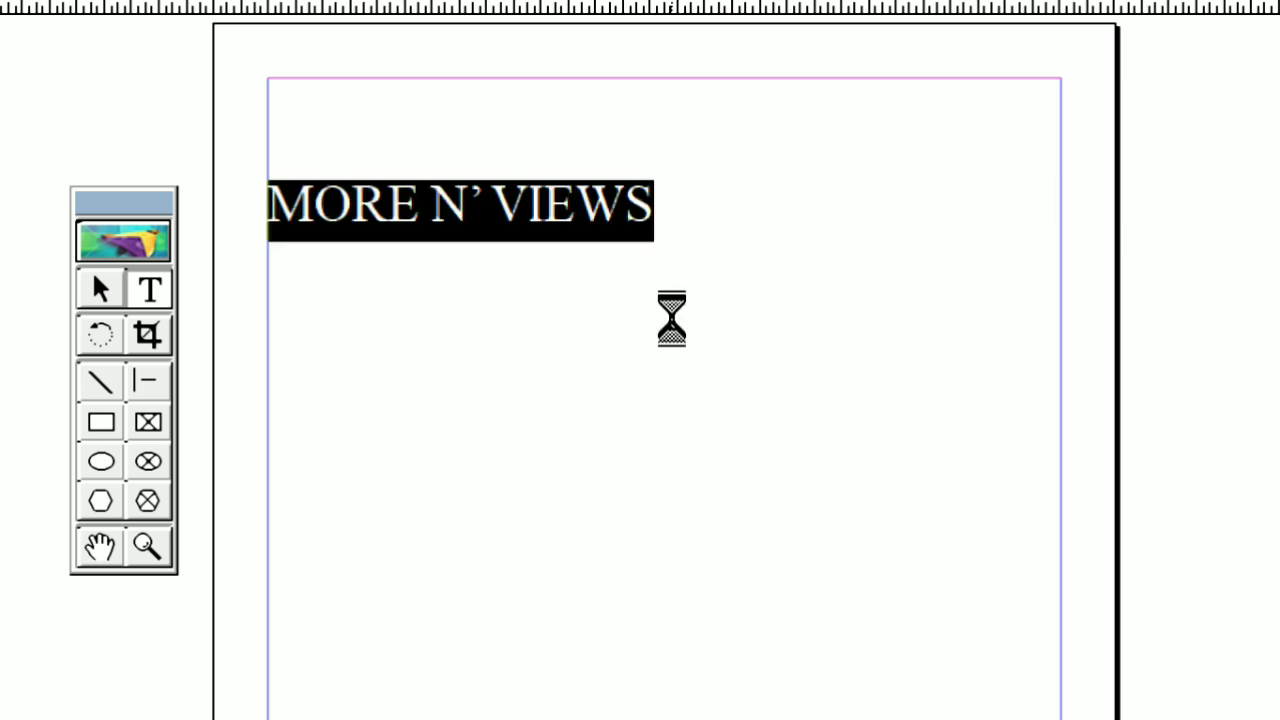
pyautogui.hotkey('ctrl', 'shift', '.')
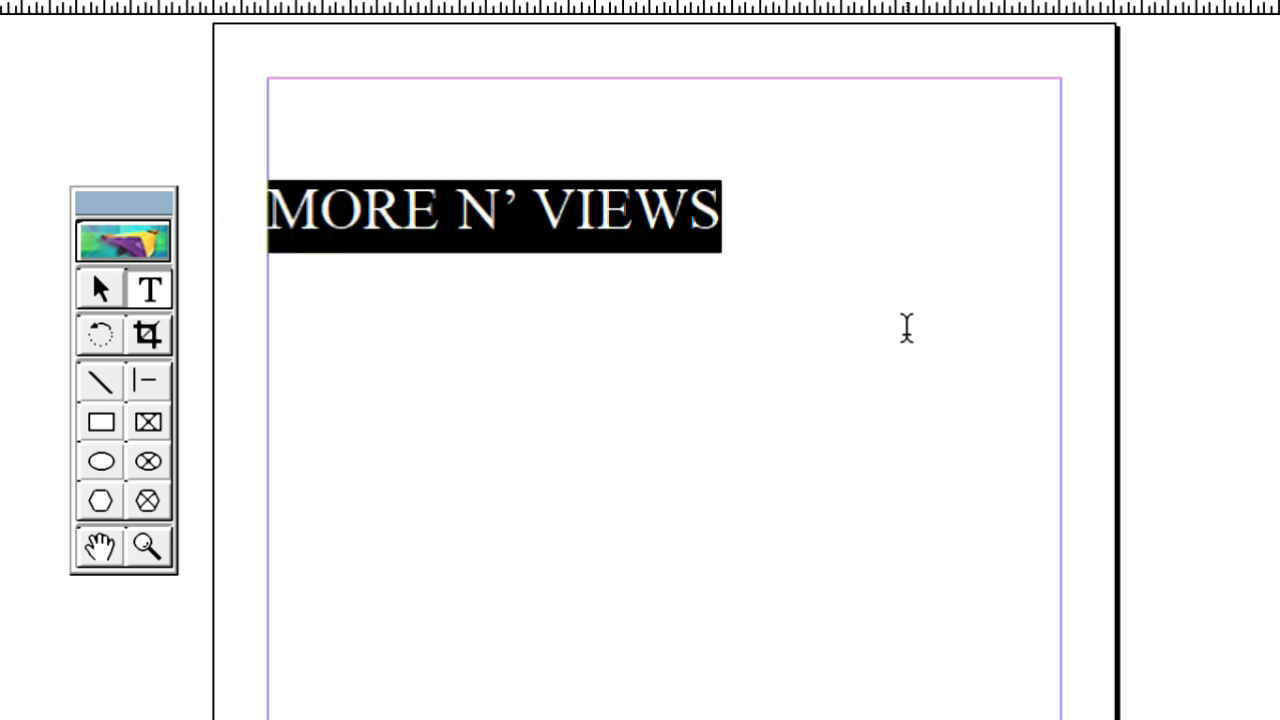
# Add a second line reading "CTRL + SHIFT + >" below "MORE N' VIEWS"
pyautogui.click(735, 201)
pyautogui.press('Return')
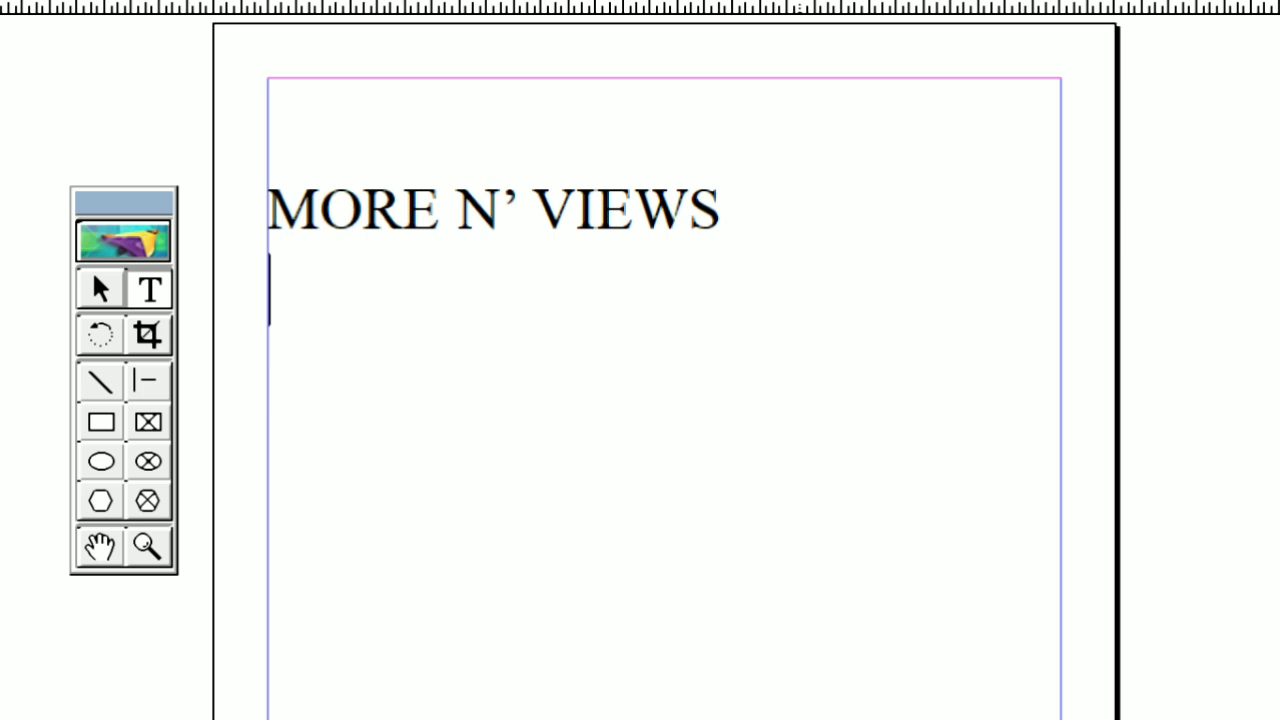
pyautogui.write('CTR')
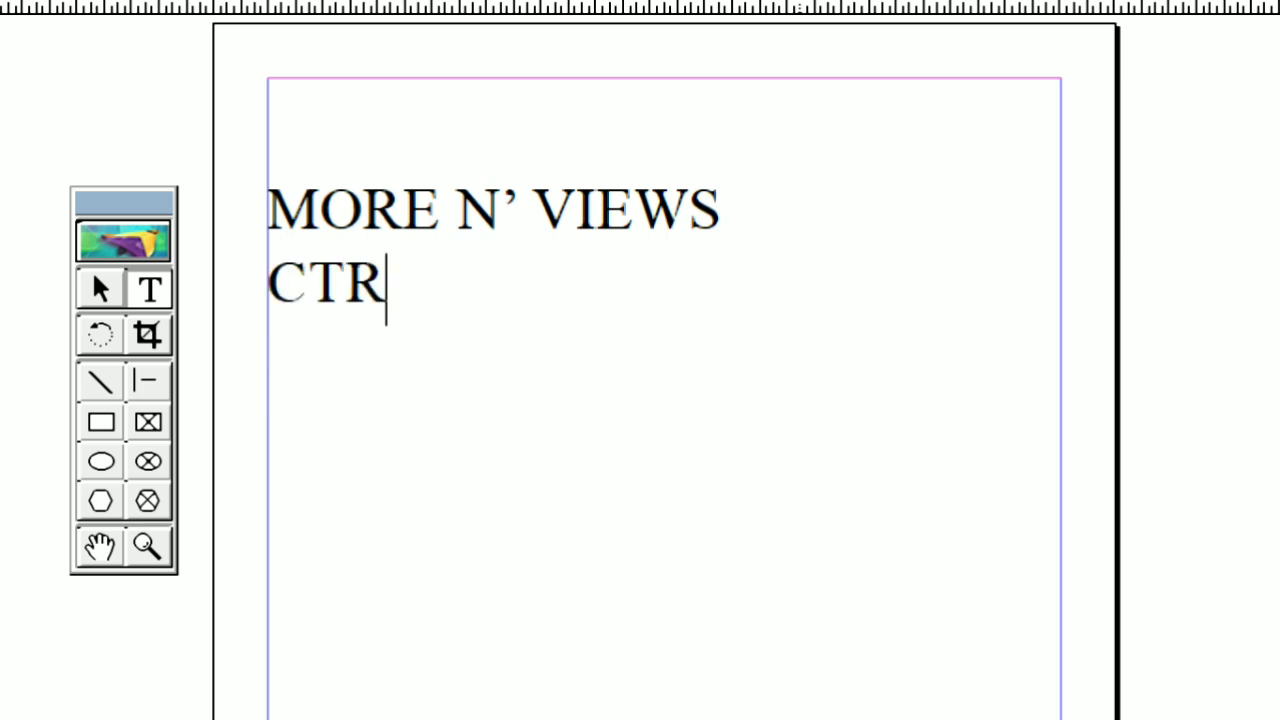
pyautogui.write('L +')
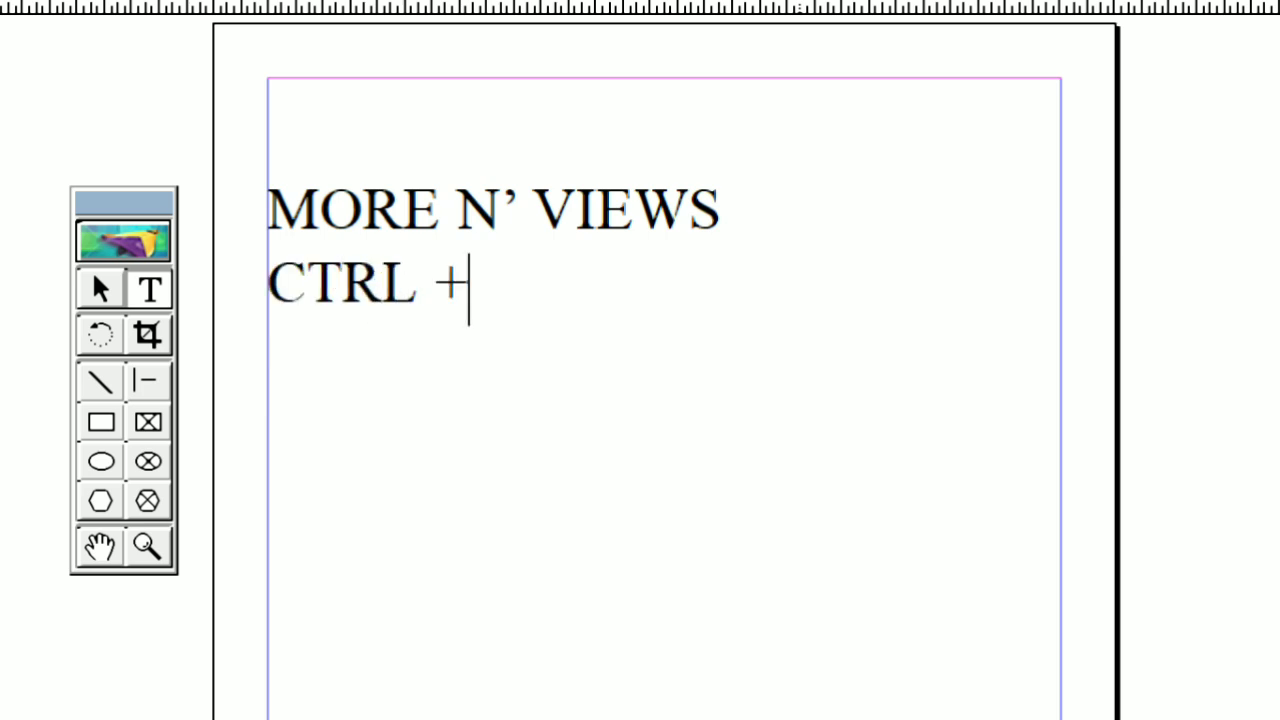
pyautogui.write(' SHIFT +')
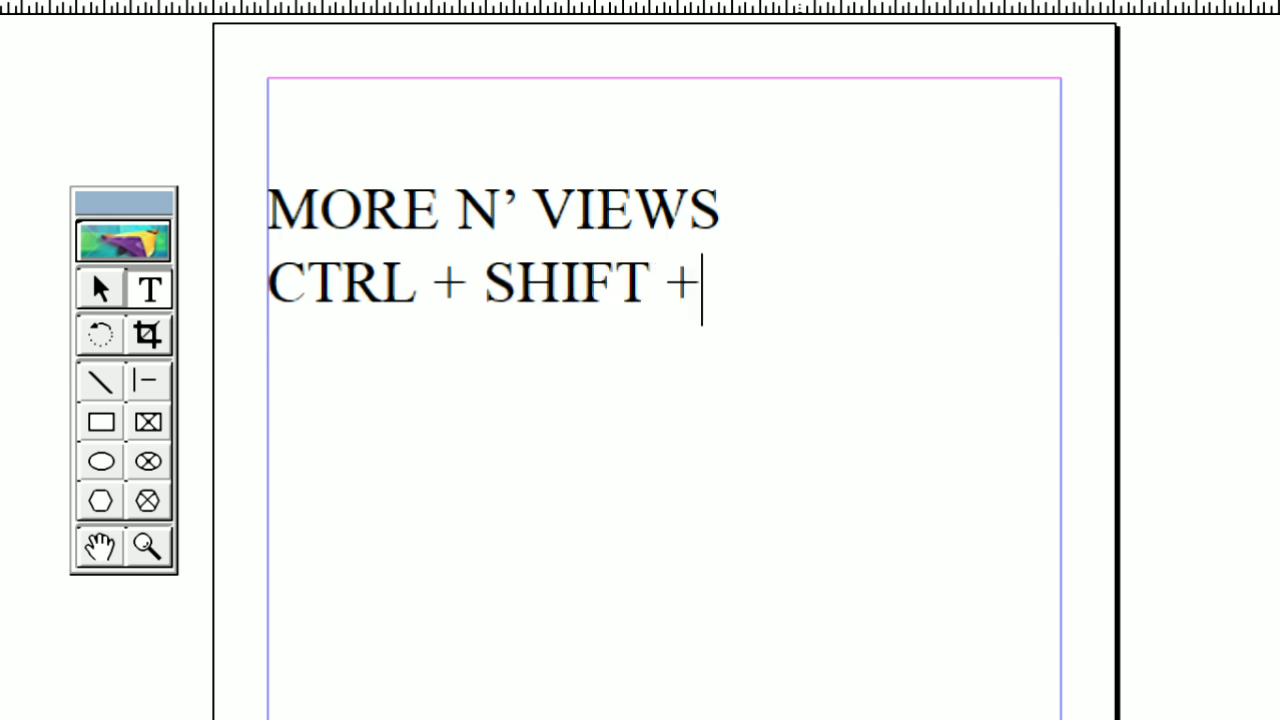
pyautogui.write(' >')
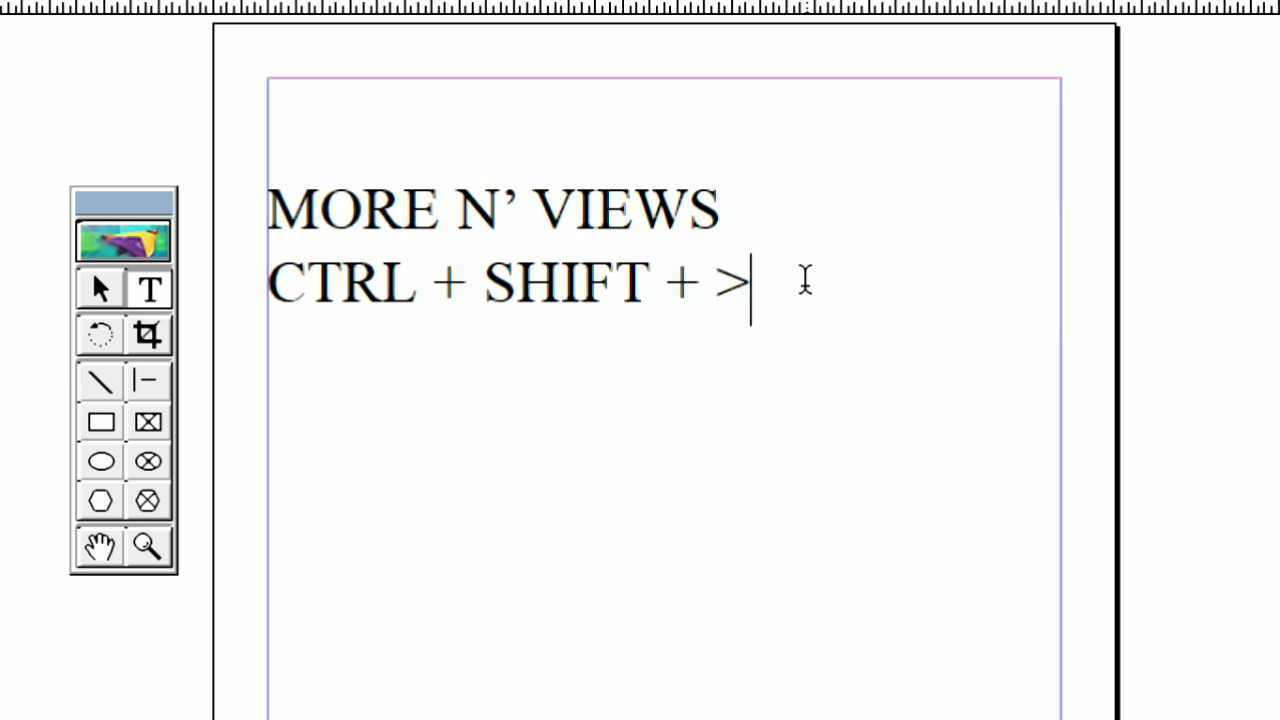
# Enlarge only the "MORE N' VIEWS" line further, until it spans about three quarters of the width between the margins
pyautogui.doubleClick(305, 212)
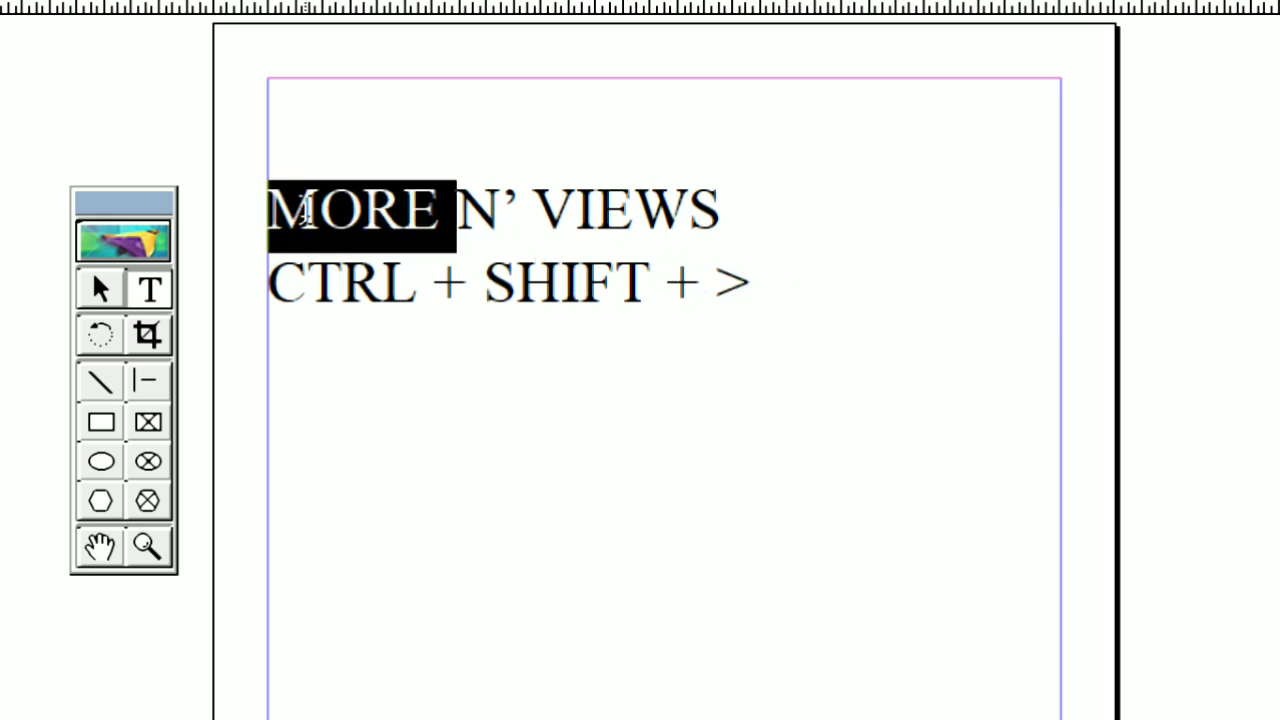
pyautogui.tripleClick(305, 212)
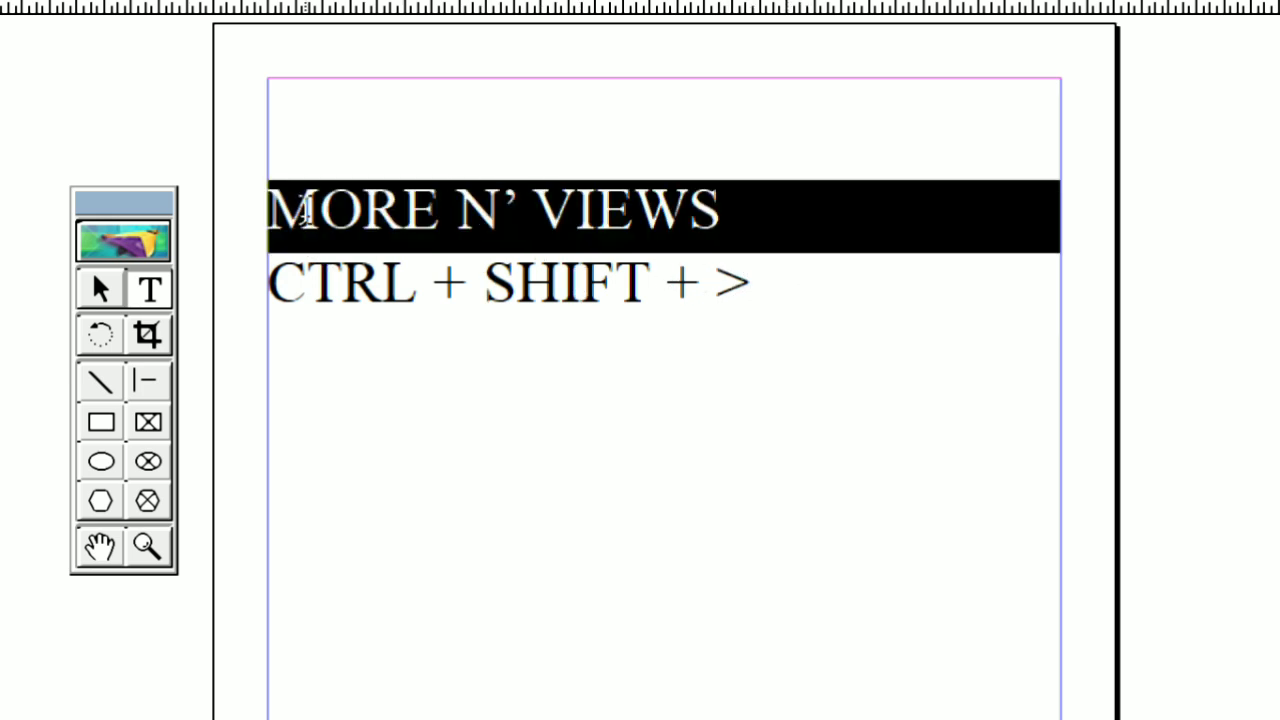
pyautogui.press('ctrl')
pyautogui.hotkey('ctrl', 'shift', '.')
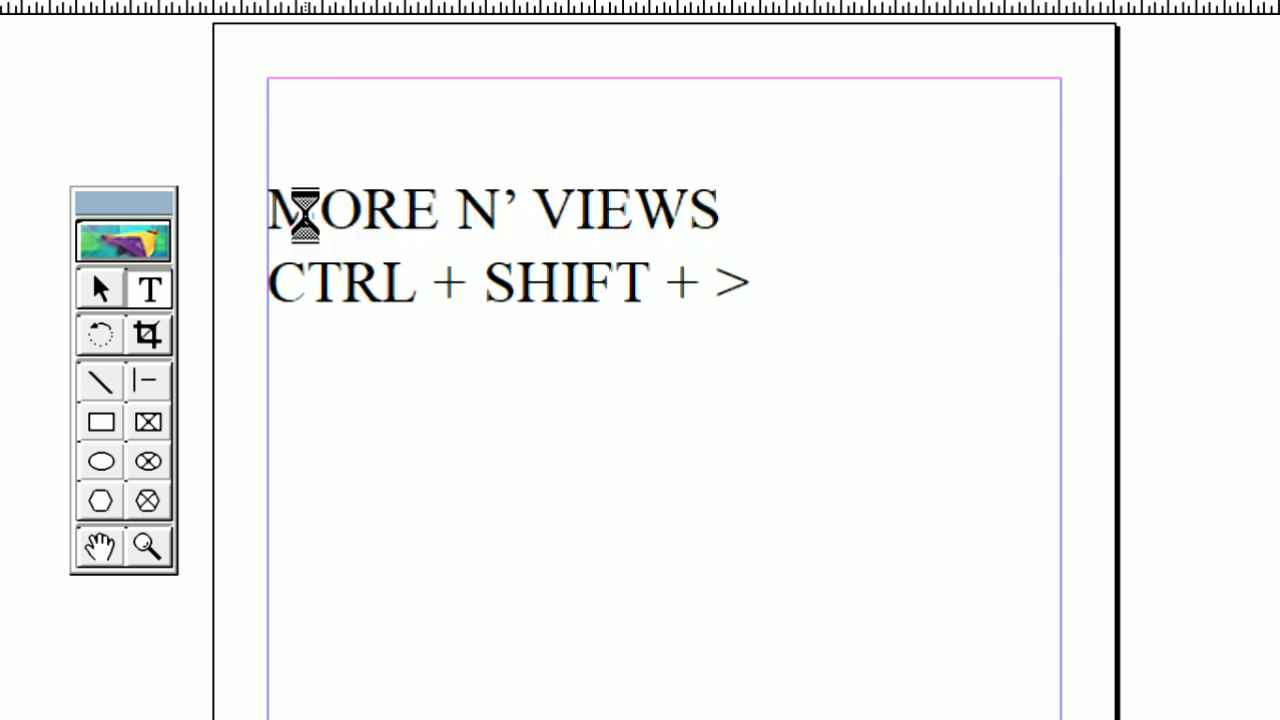
pyautogui.hotkey('ctrl', 'shift', '.')
pyautogui.hotkey('ctrl', 'shift', '.')
pyautogui.hotkey('ctrl', 'shift', '.')
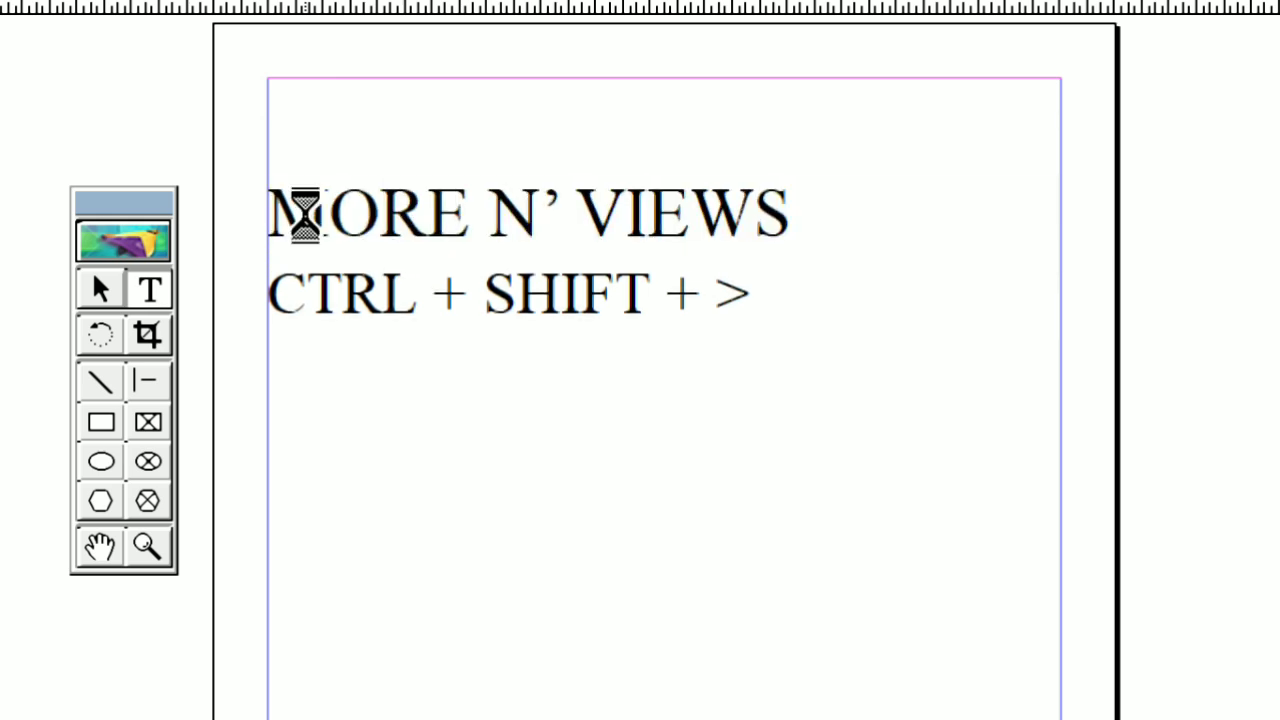
pyautogui.hotkey('ctrl', 'shift', '.')
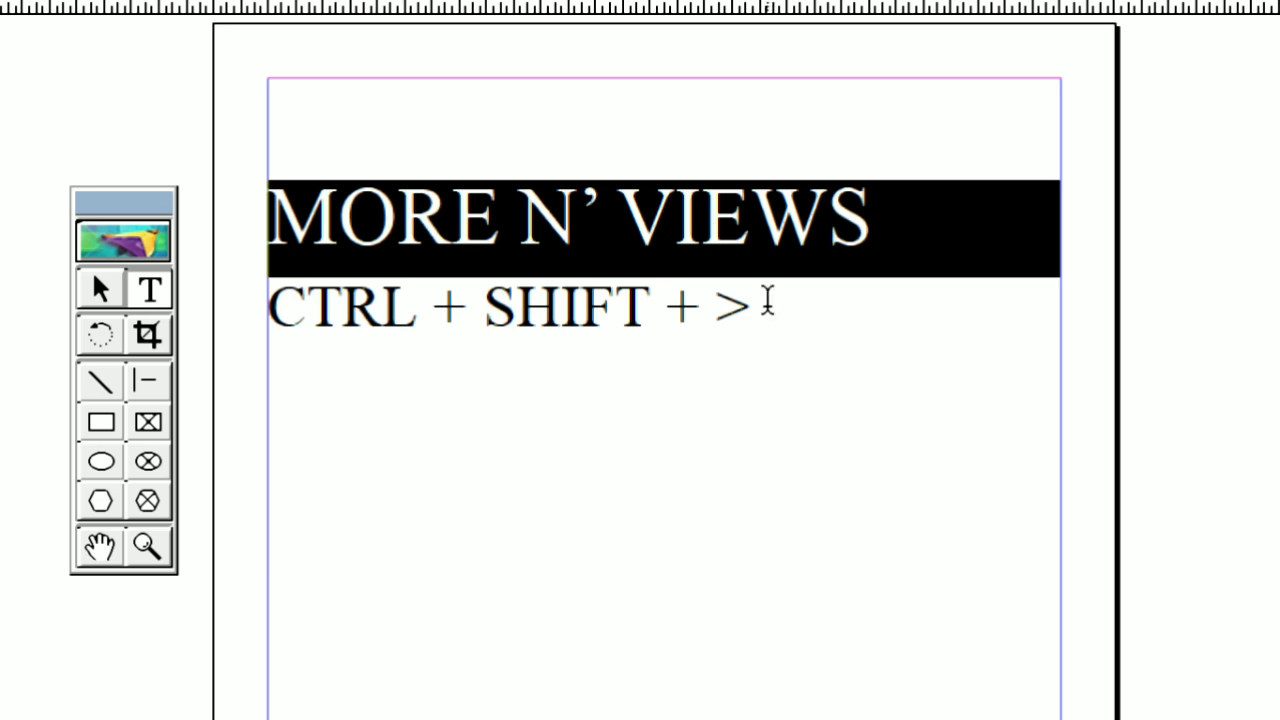
# Add a third line reading "CTRL+sHIFT +<" below the "CTRL + SHIFT + >" line
pyautogui.click(760, 308)
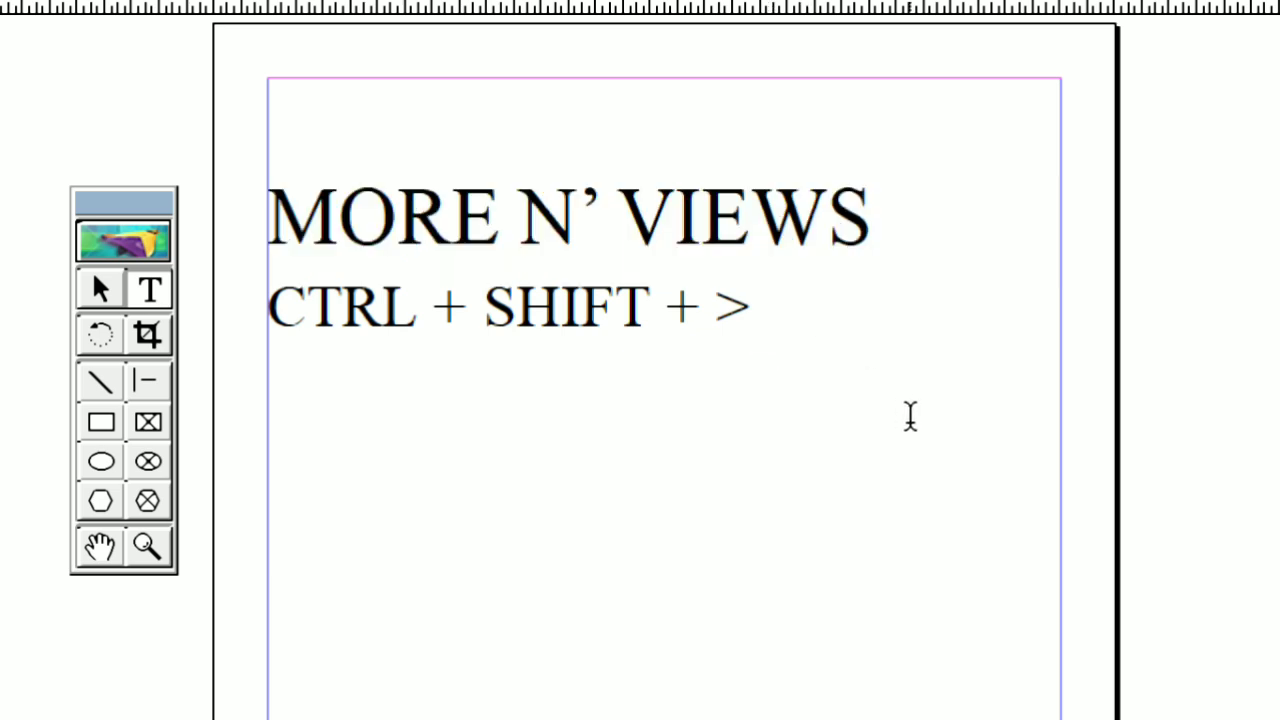
pyautogui.press('Return')
pyautogui.write('C')
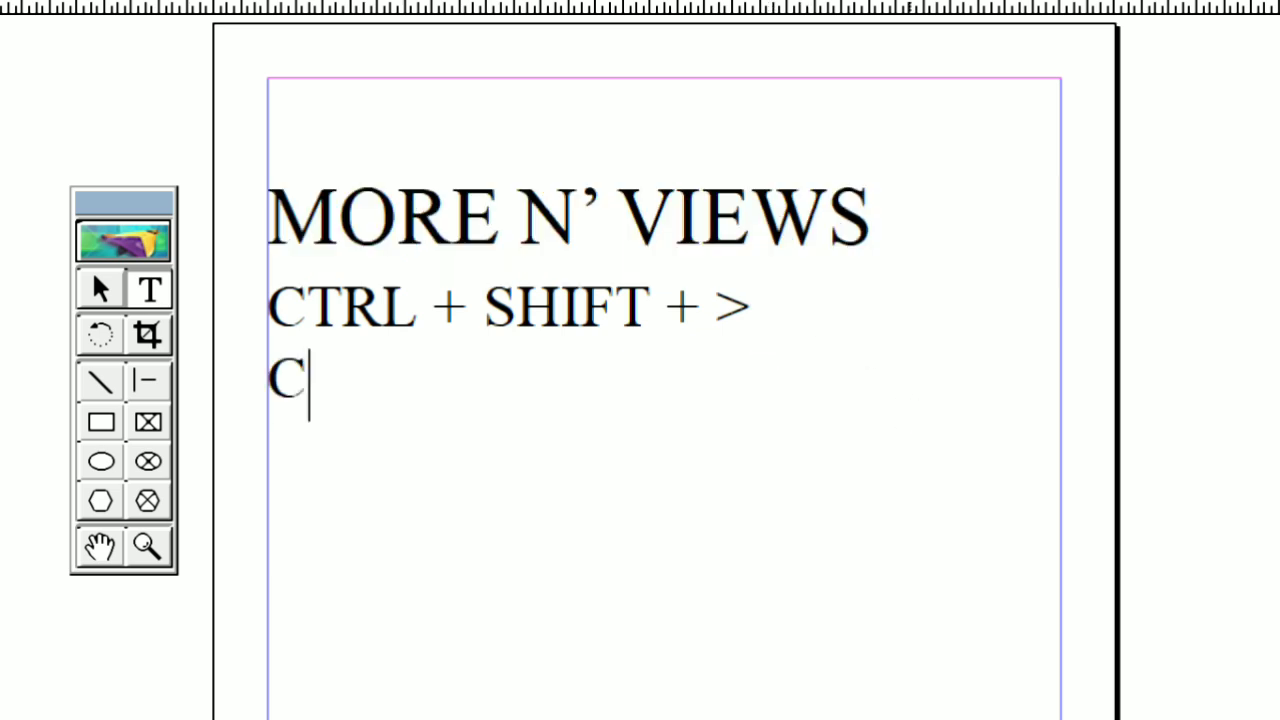
pyautogui.write('TR')
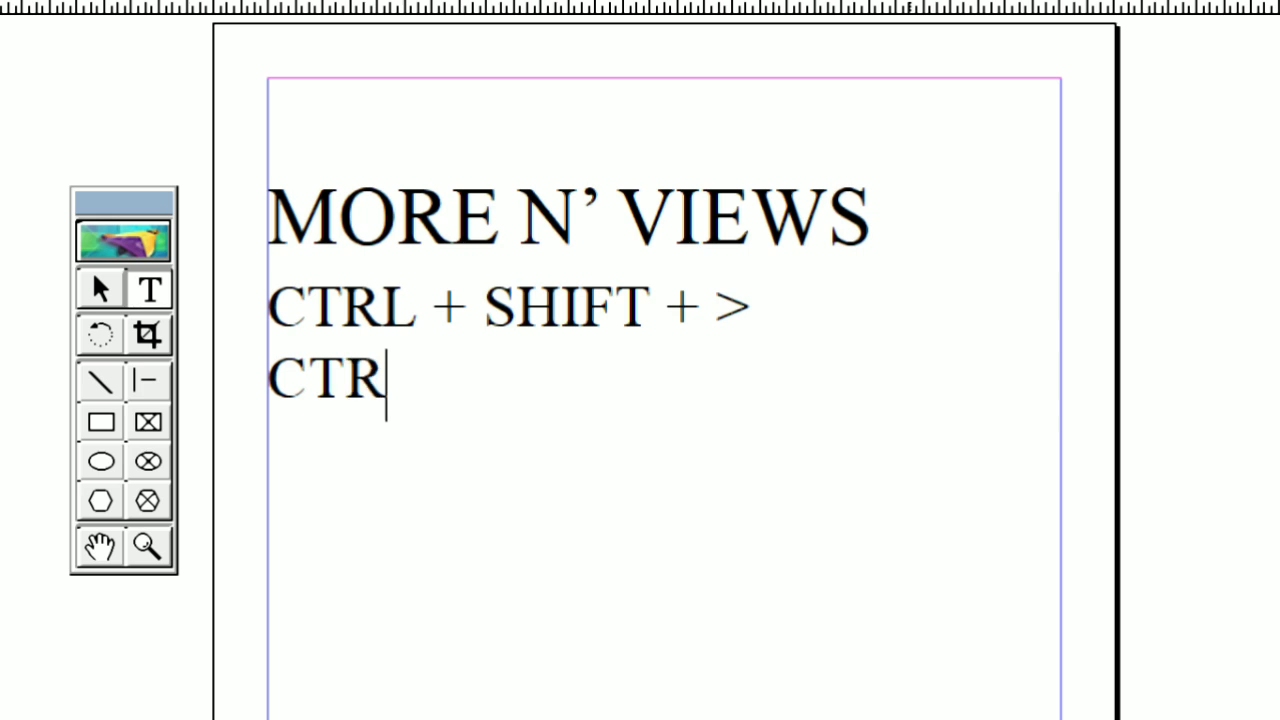
pyautogui.write('L+')
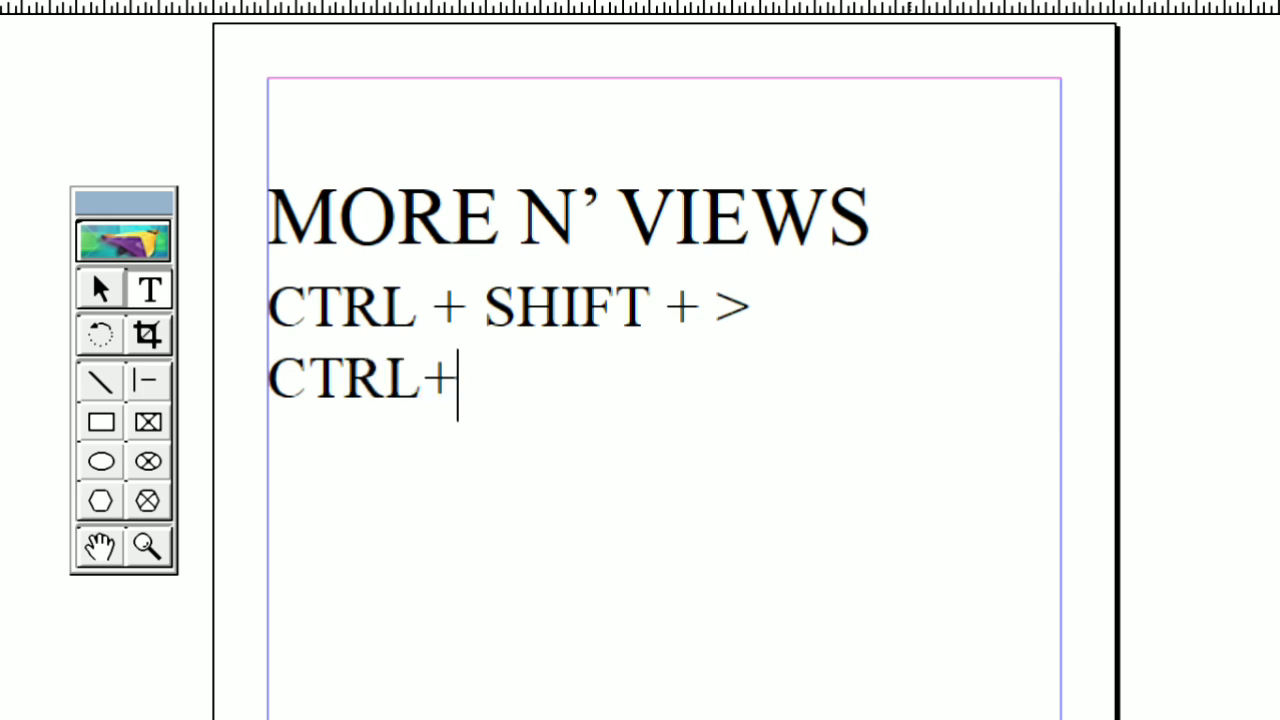
pyautogui.write('sHIFT')
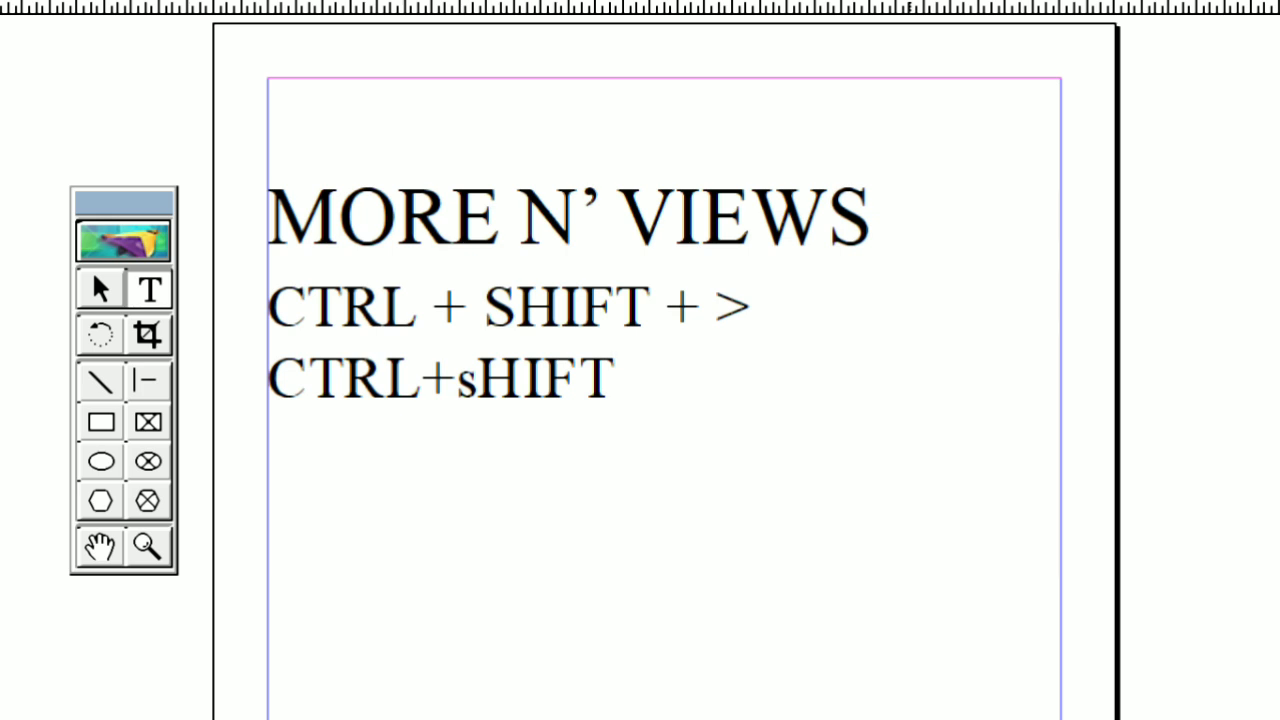
pyautogui.write('  +<')
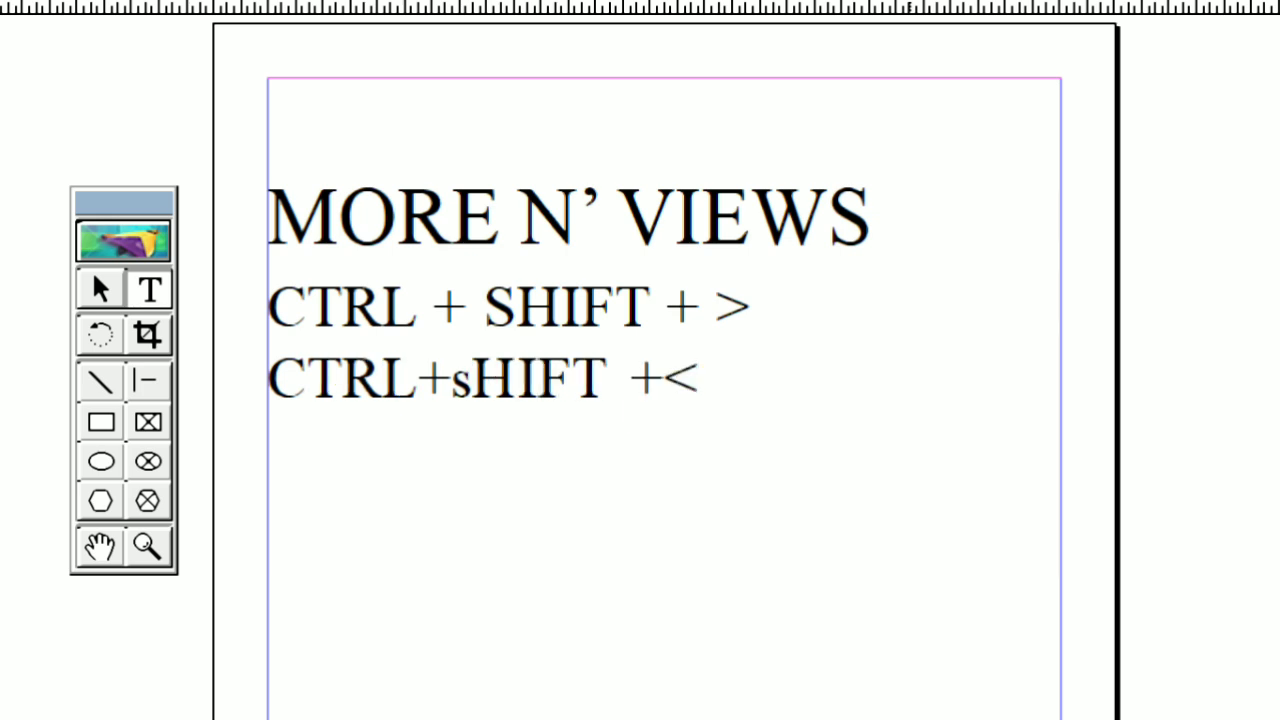
# Reduce the font of only the "MORE N' VIEWS" line in increments until it spans slightly under half the width between the margins
pyautogui.doubleClick(376, 190)
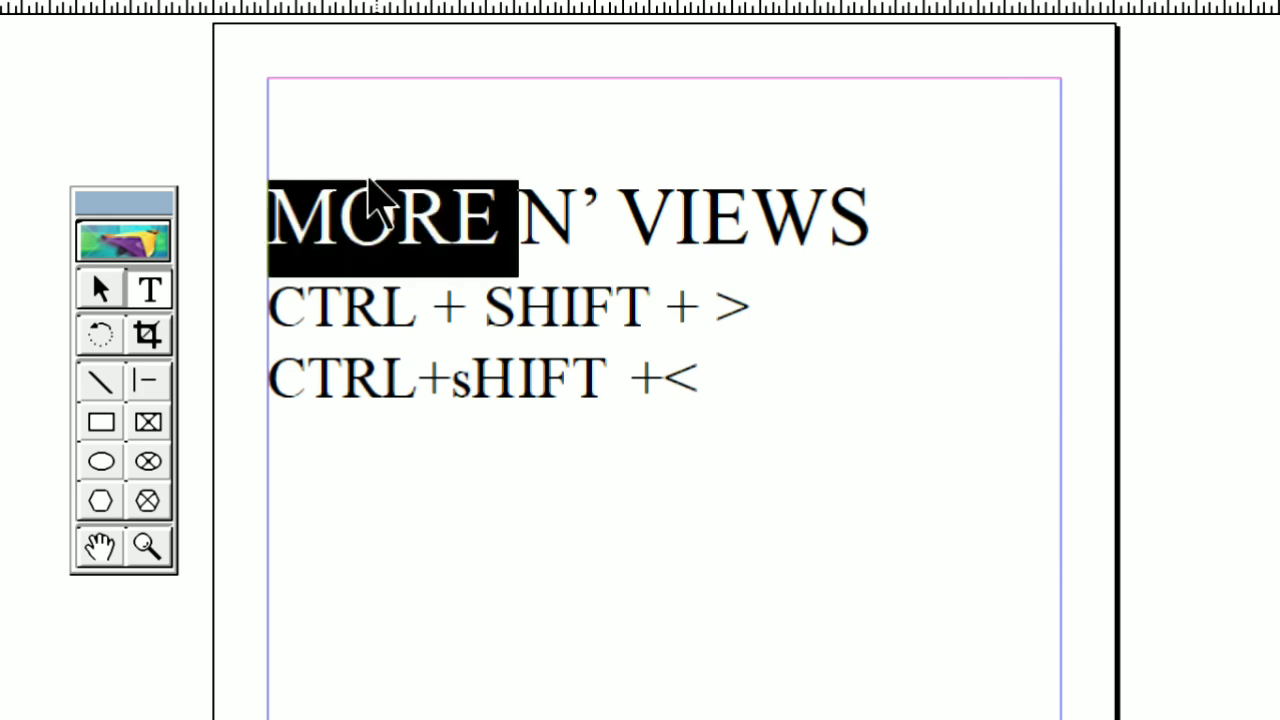
pyautogui.click(376, 188)
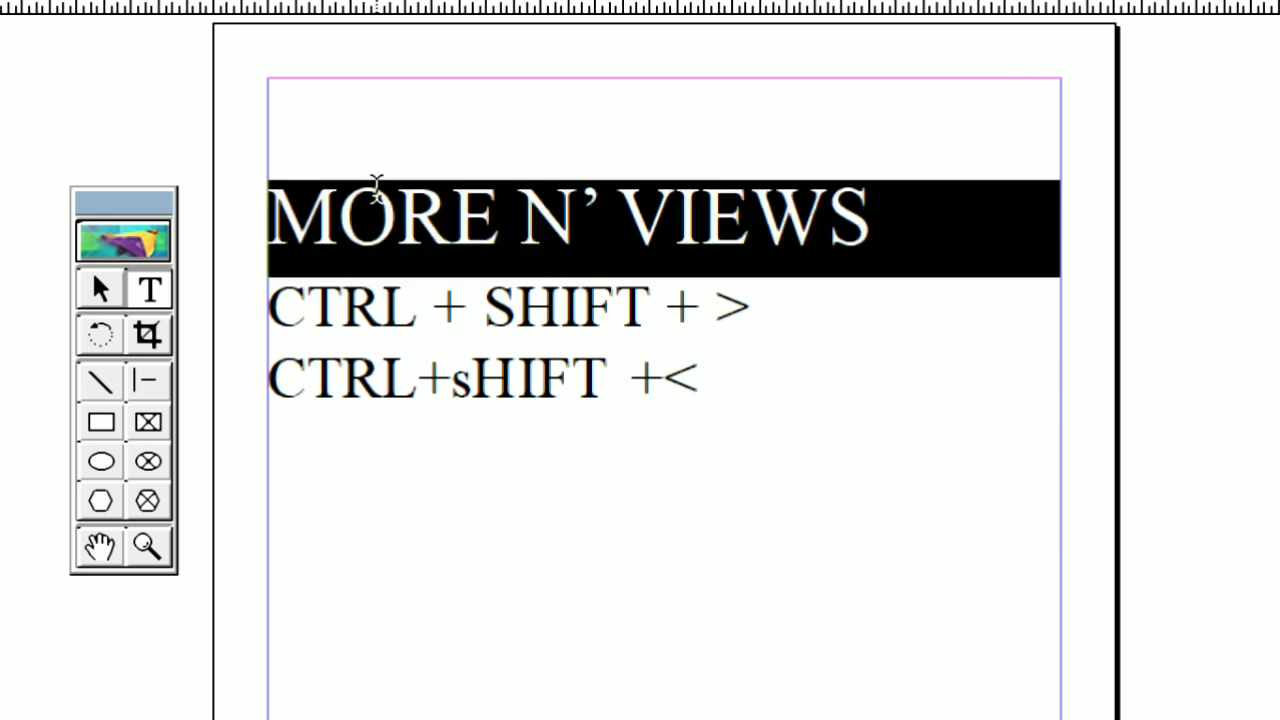
pyautogui.hotkey('ctrl', 'shift', ',')
pyautogui.hotkey('ctrl', 'shift', ',')
pyautogui.hotkey('ctrl', 'shift', ',')
pyautogui.hotkey('ctrl', 'shift', ',')
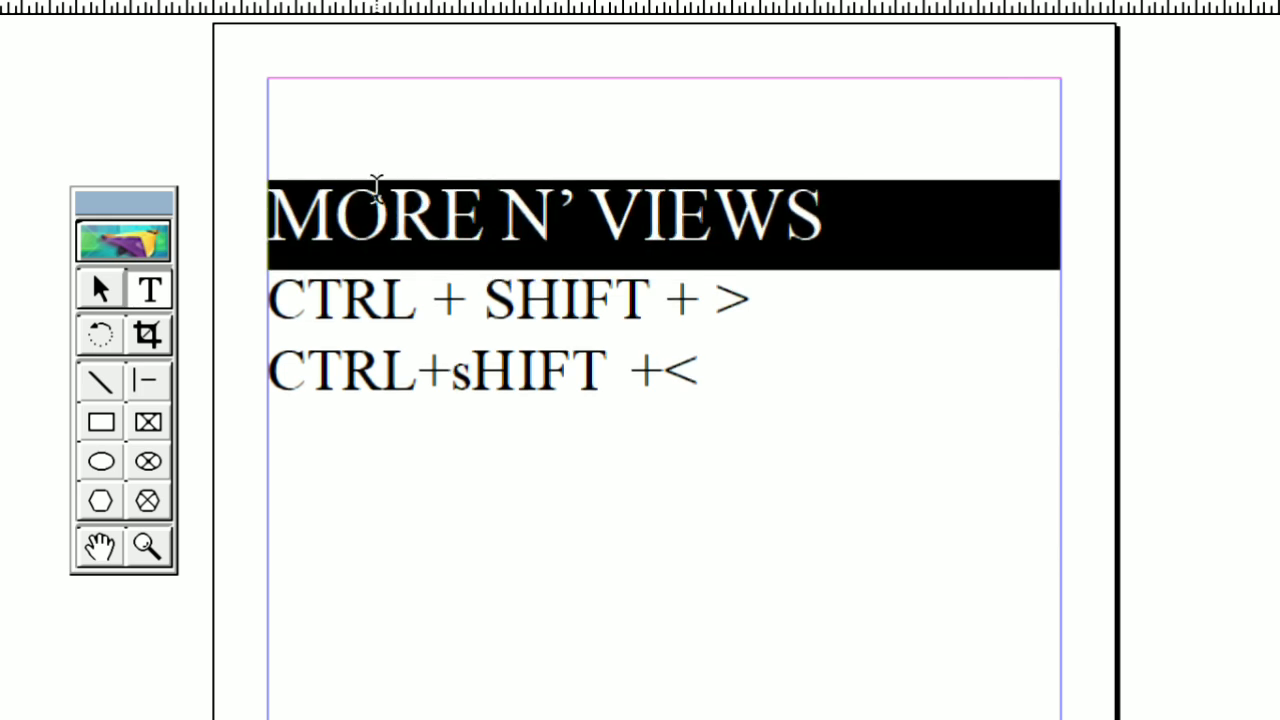
pyautogui.hotkey('ctrl', 'shift', ',')
pyautogui.hotkey('ctrl', 'shift', ',')
pyautogui.hotkey('ctrl', 'shift', ',')
pyautogui.hotkey('ctrl', 'shift', ',')
pyautogui.hotkey('ctrl', 'shift', ',')
pyautogui.hotkey('ctrl', 'shift', ',')
pyautogui.hotkey('ctrl', 'shift', ',')
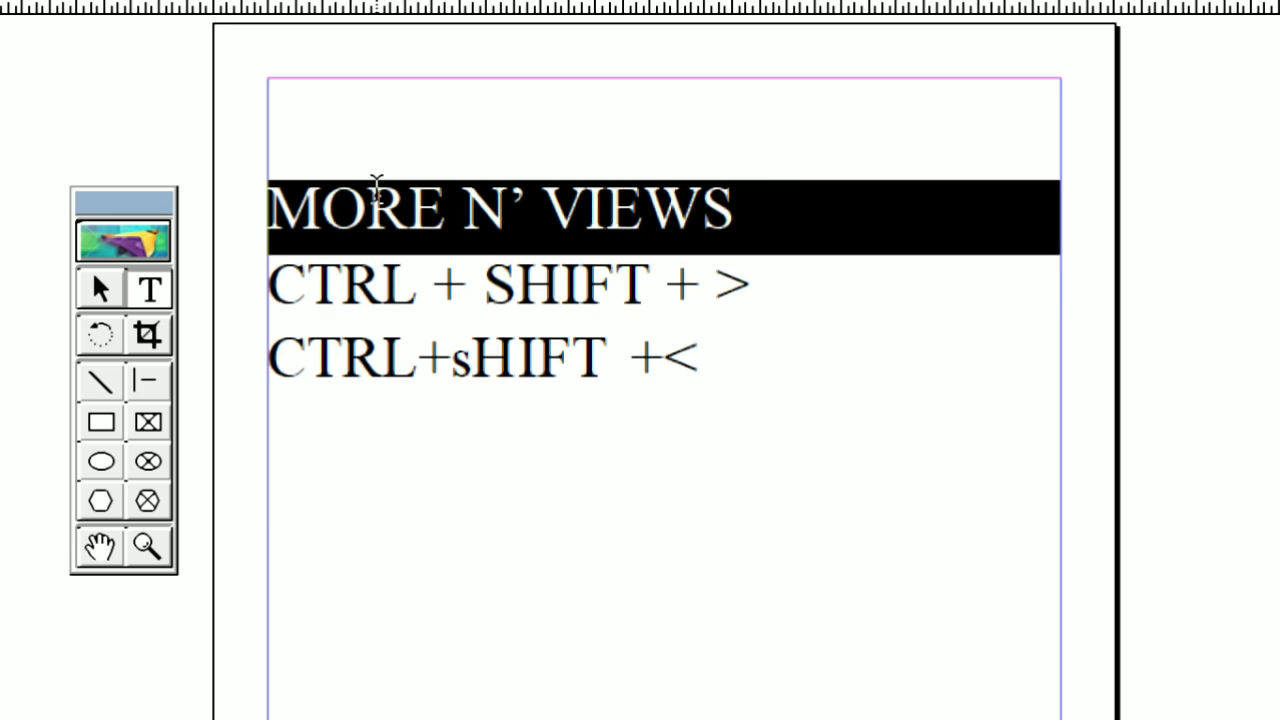
pyautogui.hotkey('ctrl', 'shift', ',')
pyautogui.hotkey('ctrl', 'shift', ',')
pyautogui.hotkey('ctrl', 'shift', ',')
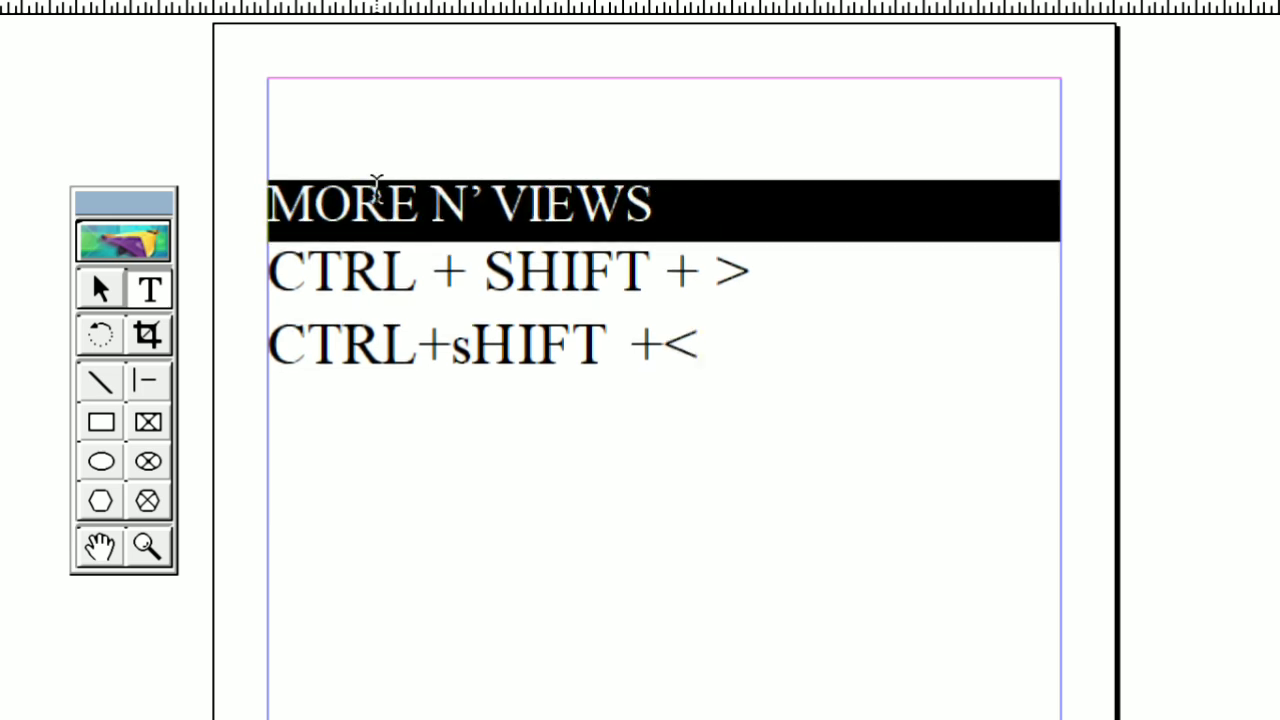
pyautogui.hotkey('ctrl', 'shift', '.')
pyautogui.hotkey('ctrl', 'shift', '.')
pyautogui.hotkey('ctrl', 'shift', '.')
pyautogui.hotkey('ctrl', 'shift', '.')
pyautogui.hotkey('ctrl', 'shift', '.')
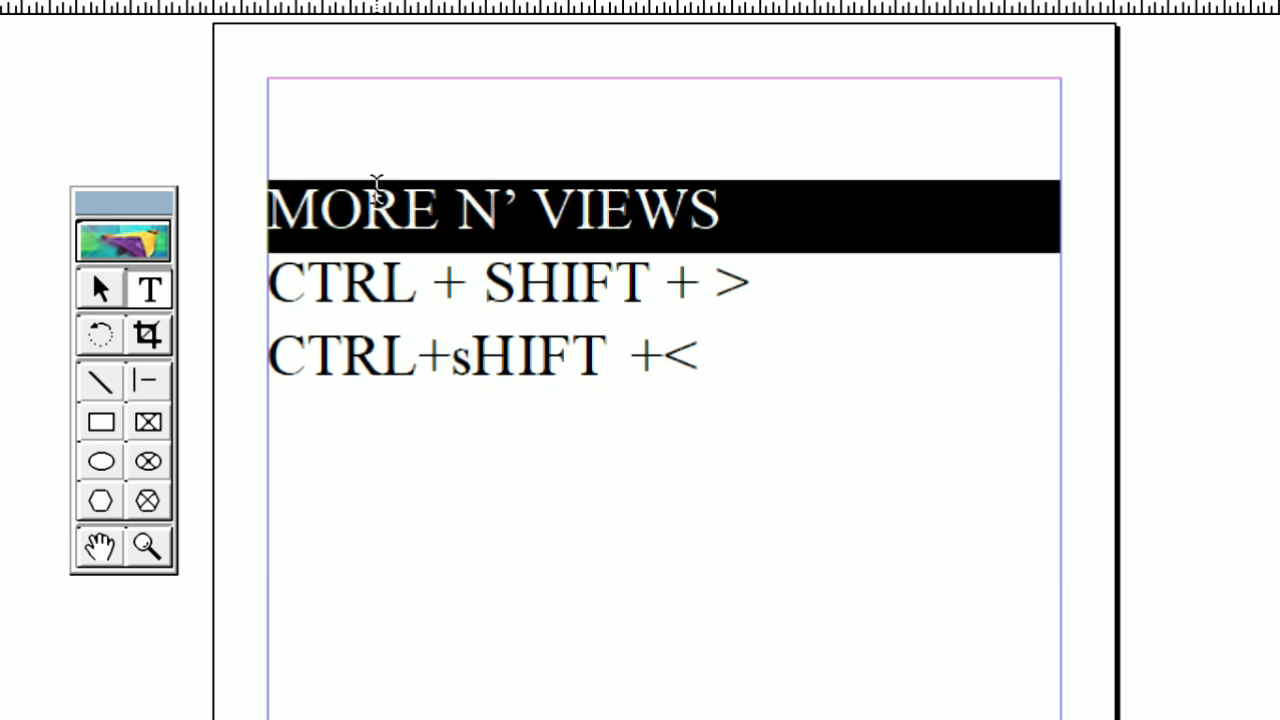
pyautogui.hotkey('ctrl', 'shift', ',')
pyautogui.hotkey('ctrl', 'shift', ',')
pyautogui.hotkey('ctrl', 'shift', ',')
pyautogui.hotkey('ctrl', 'shift', ',')
pyautogui.hotkey('ctrl', 'shift', ',')
pyautogui.hotkey('ctrl', 'shift', ',')
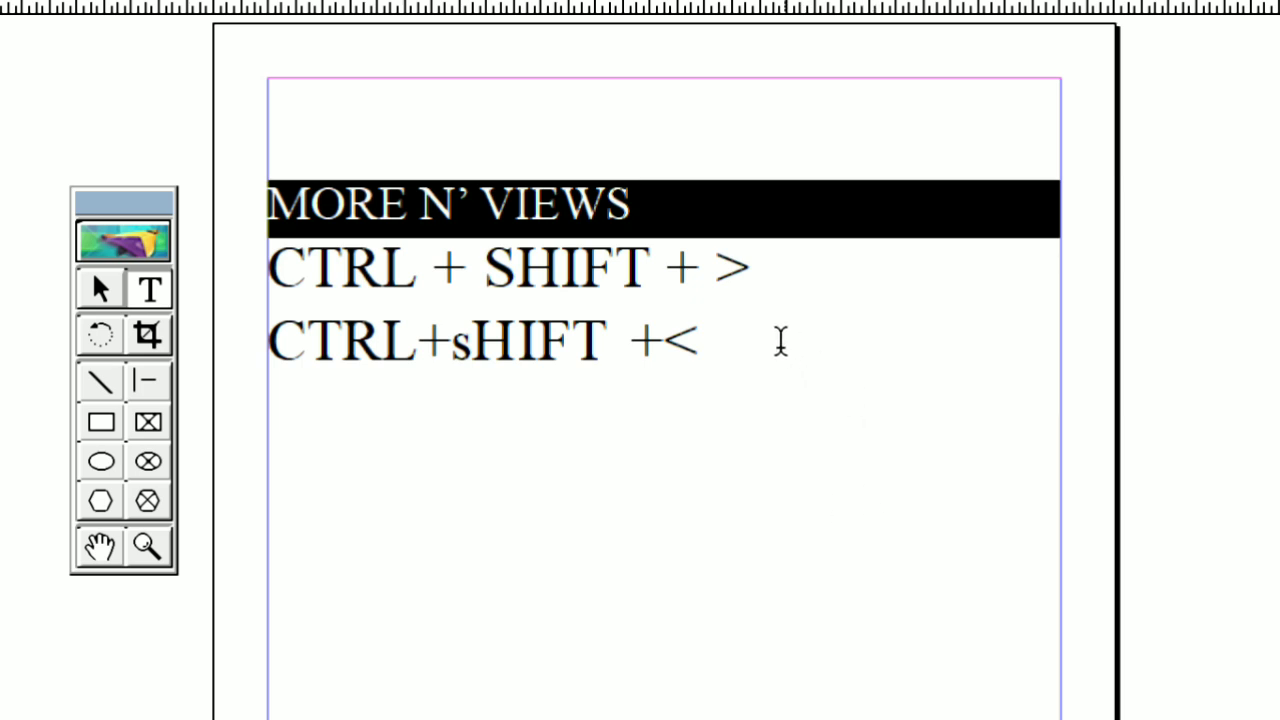
# Add a line reading "CTRL+SHIFT+B" below the "CTRL+sHIFT +<" line
pyautogui.click(726, 348)
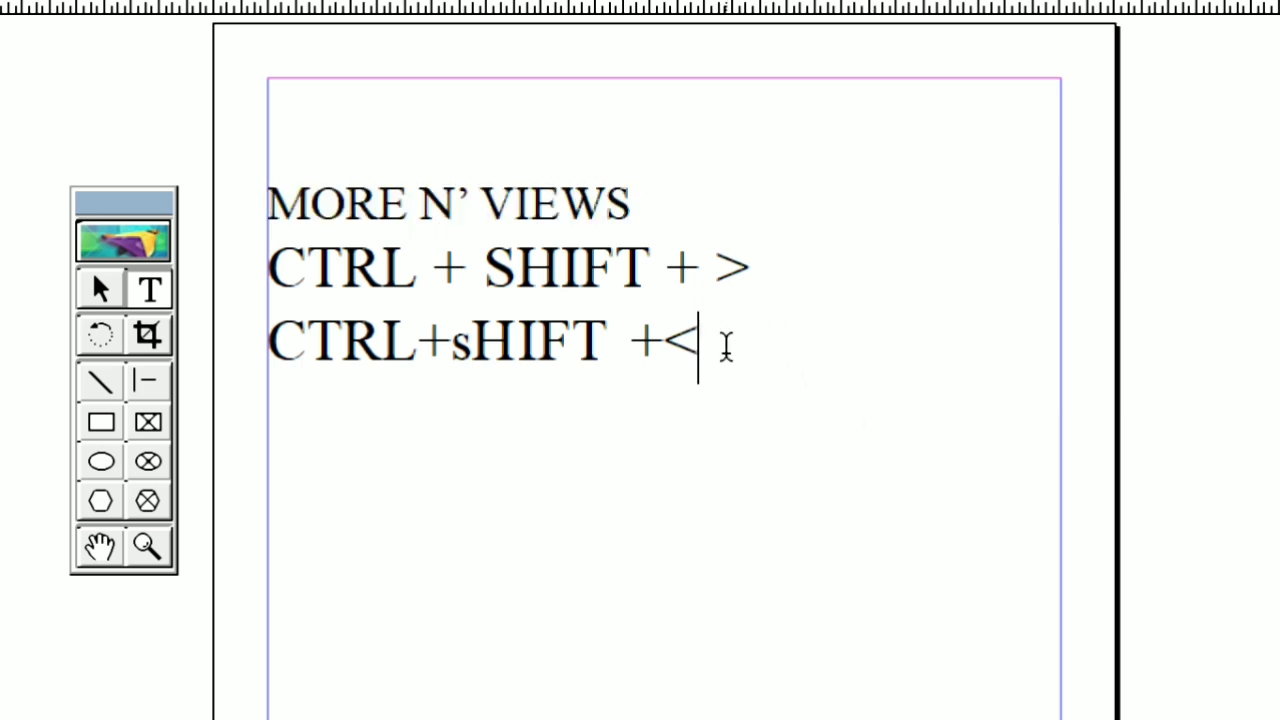
pyautogui.press('Return')
pyautogui.write('CTR')
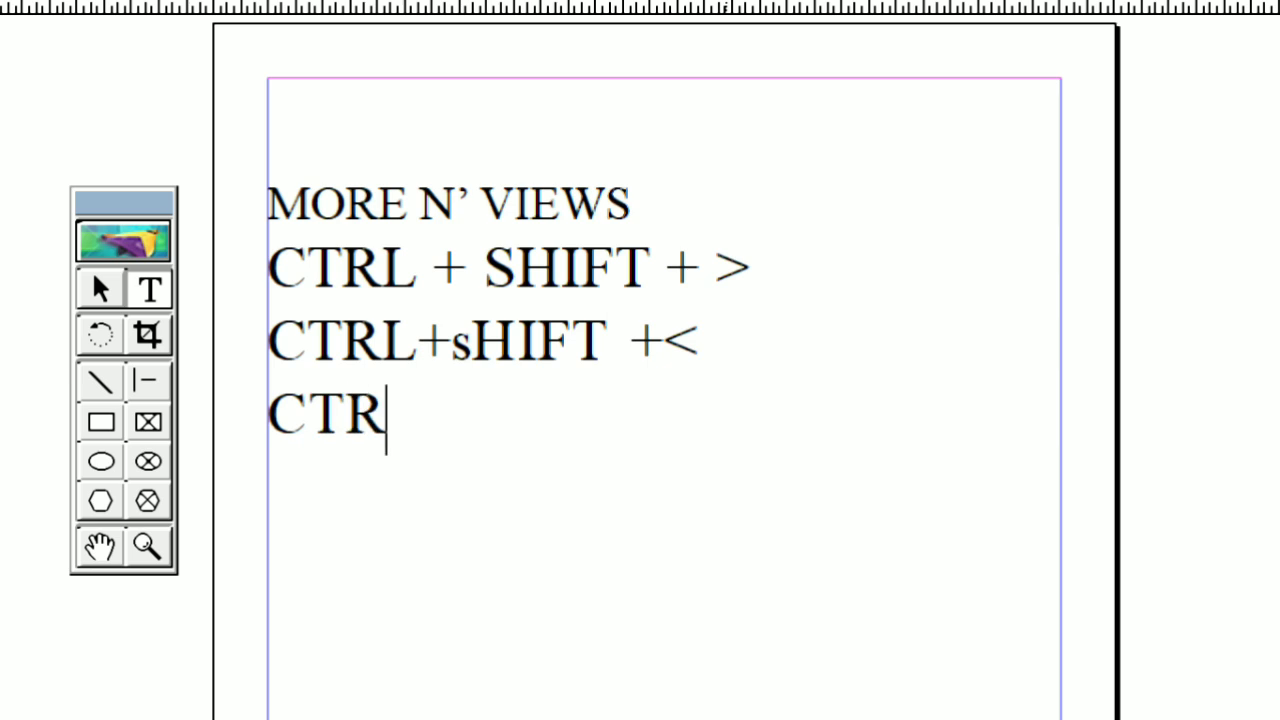
pyautogui.write('L+')
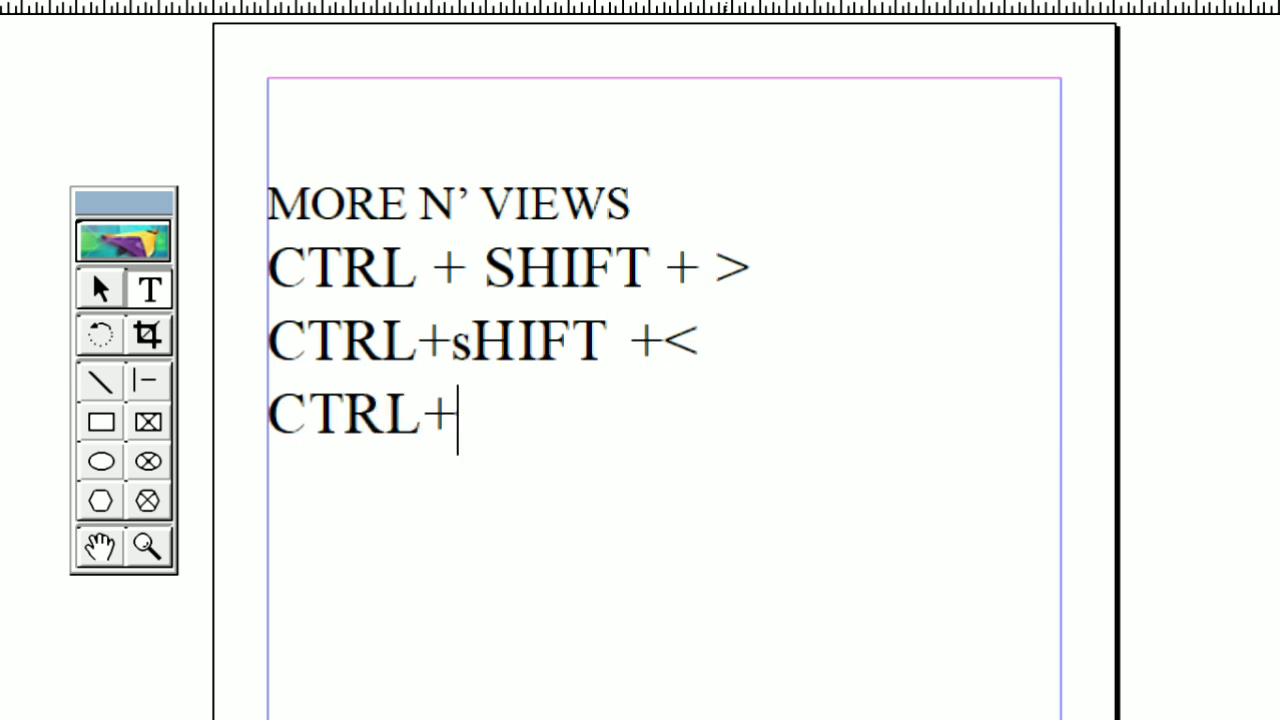
pyautogui.write('SHIFT')
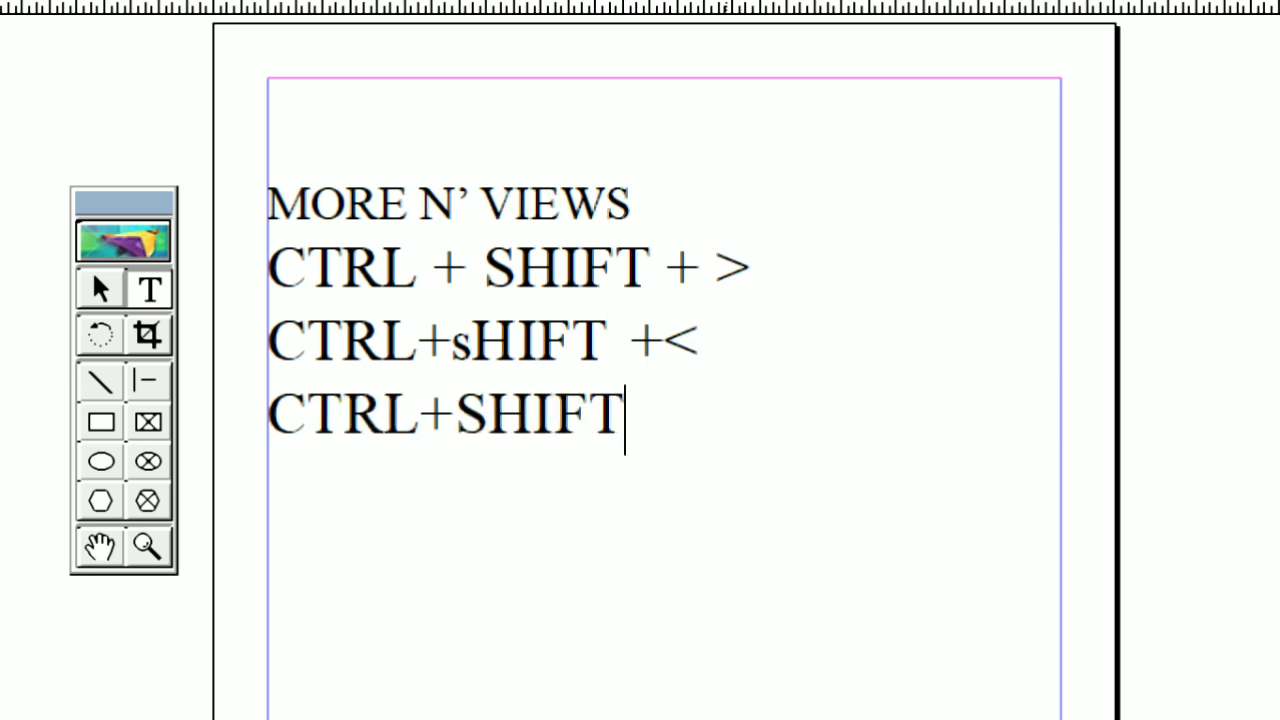
pyautogui.write('+b')
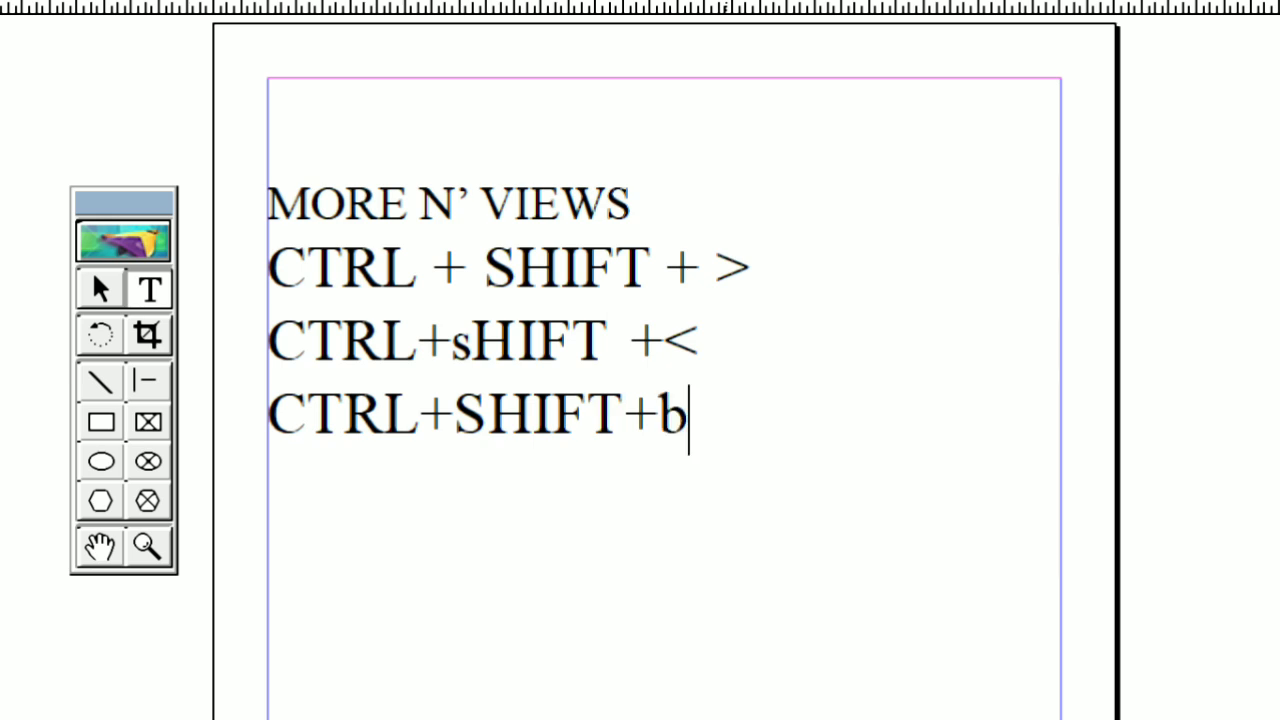
pyautogui.press('BackSpace')
pyautogui.write('B')
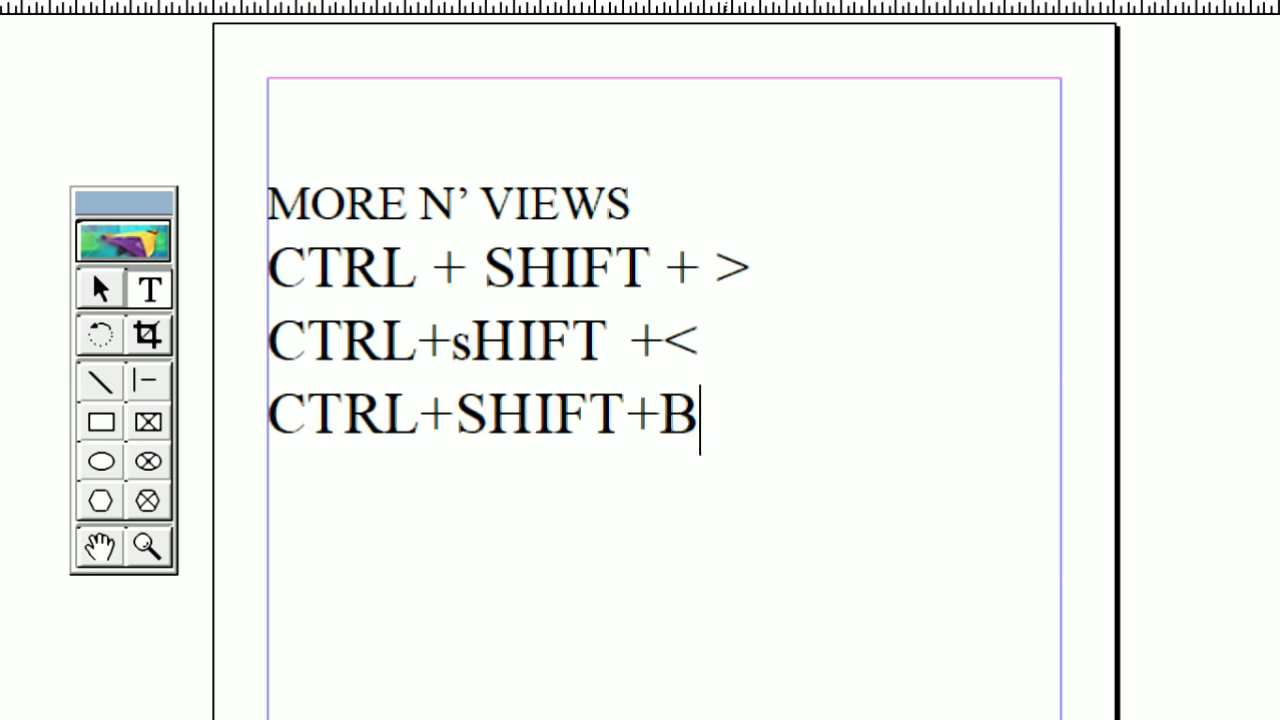
# Add two more lines reading "CTRL+SHIFT+I" and "CTRL+SHIFT+U" below the "CTRL+SHIFT+B" line
pyautogui.hotkey('shift', 'Home')
pyautogui.hotkey('ctrl', 'c')
pyautogui.press('End')
pyautogui.press('Return')
pyautogui.write('CTRL+SHIFT+I')
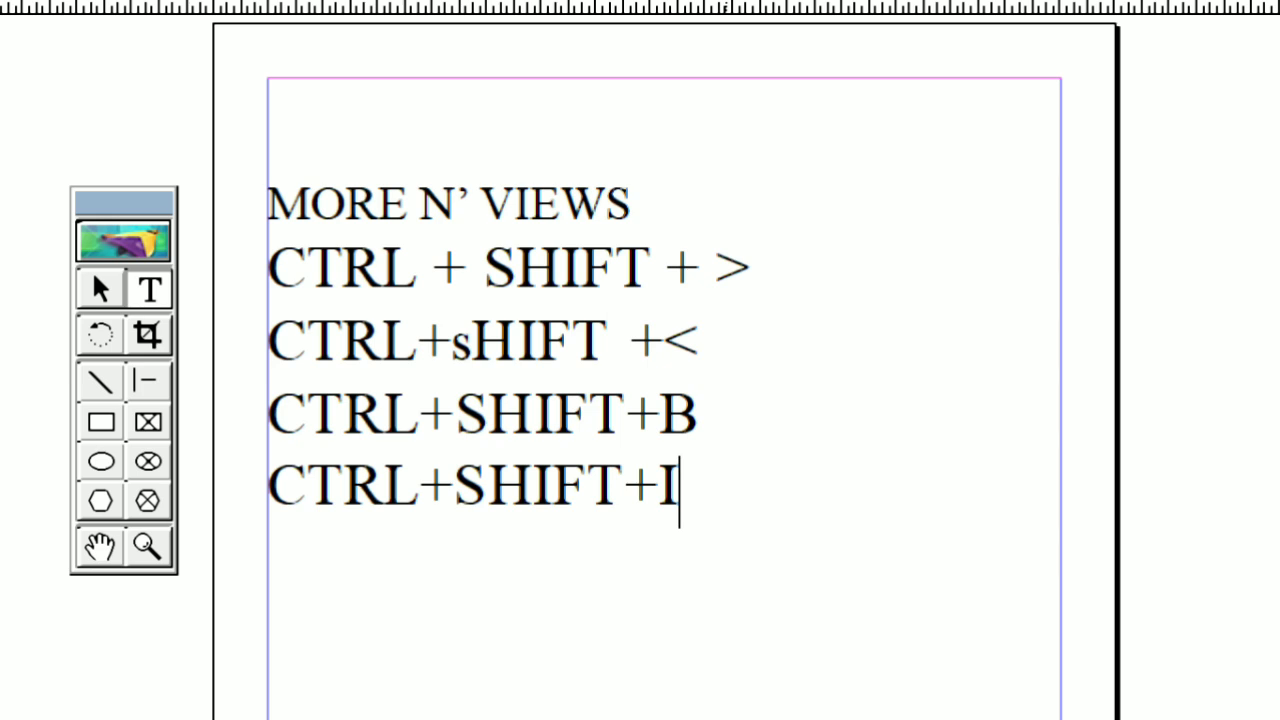
pyautogui.press('Return')
pyautogui.hotkey('ctrl', 'v')
pyautogui.press('BackSpace')
pyautogui.write('U')
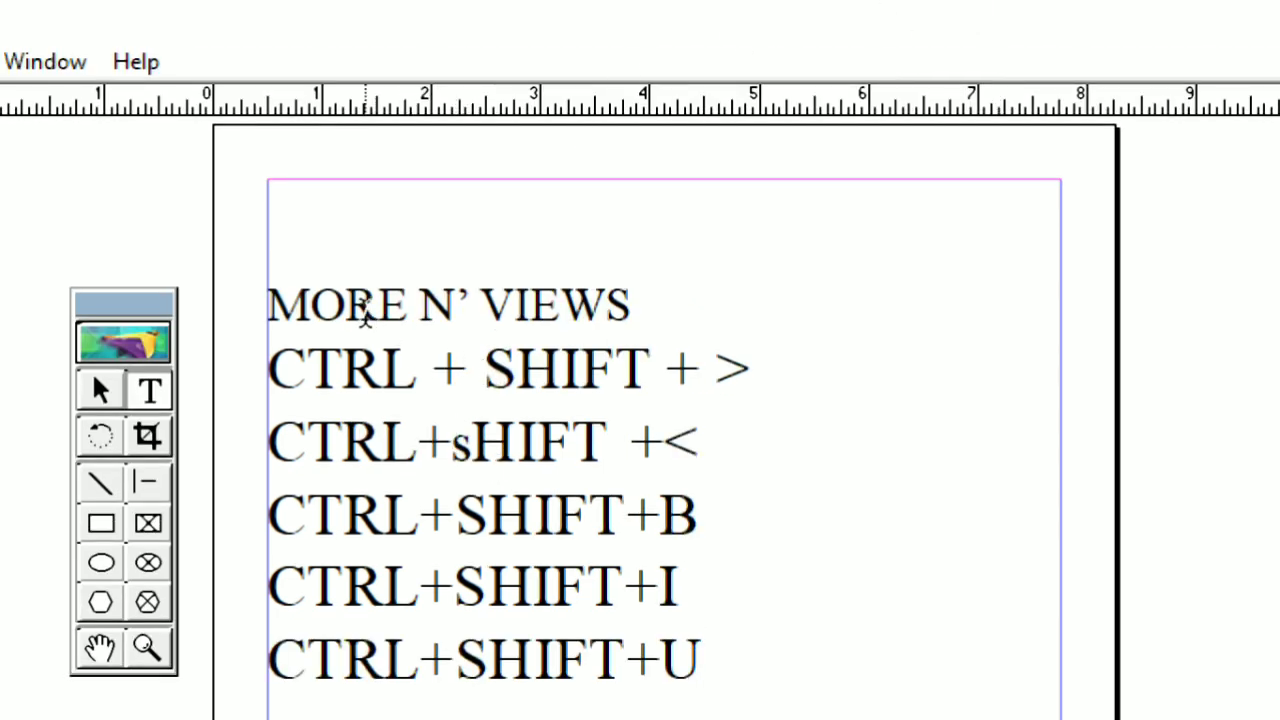
# Enlarge and then reduce the "MORE N' VIEWS" line in increments until it spans slightly over half the width between the margins
pyautogui.tripleClick(365, 310)
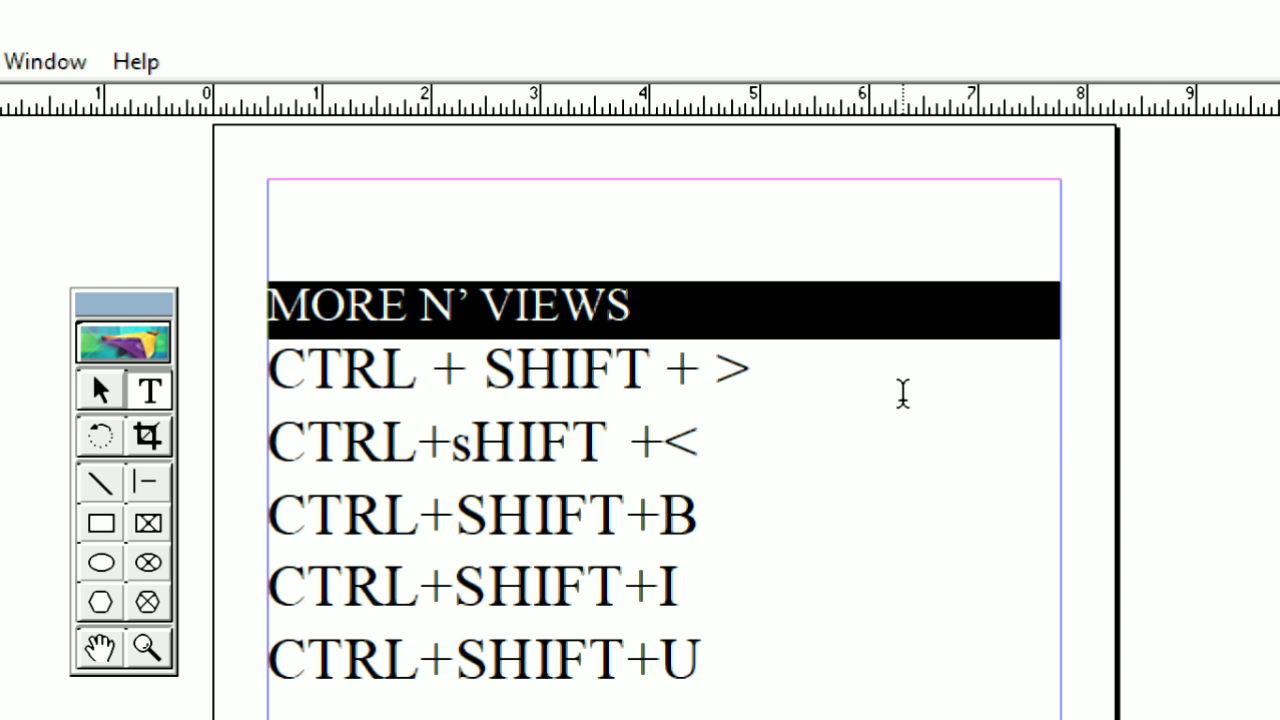
pyautogui.hotkey('ctrl', 'shift', '.')
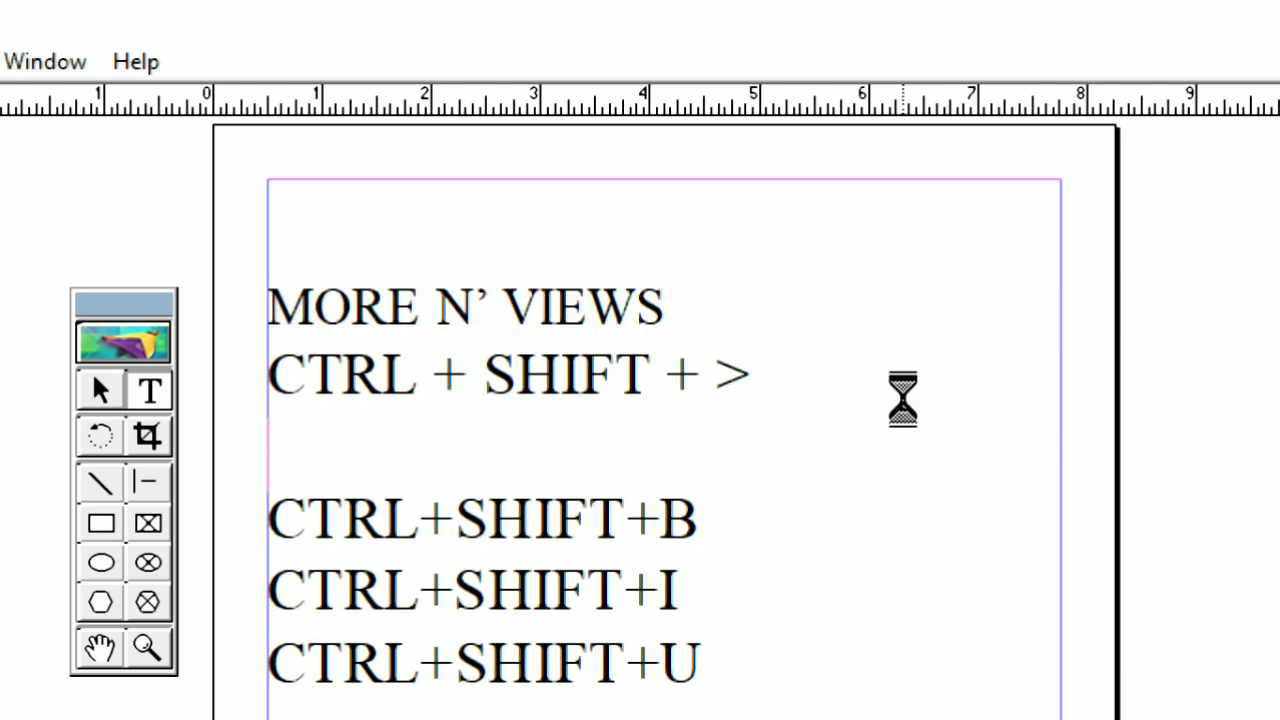
pyautogui.hotkey('ctrl', 'shift', '.')
pyautogui.hotkey('ctrl', 'shift', '.')
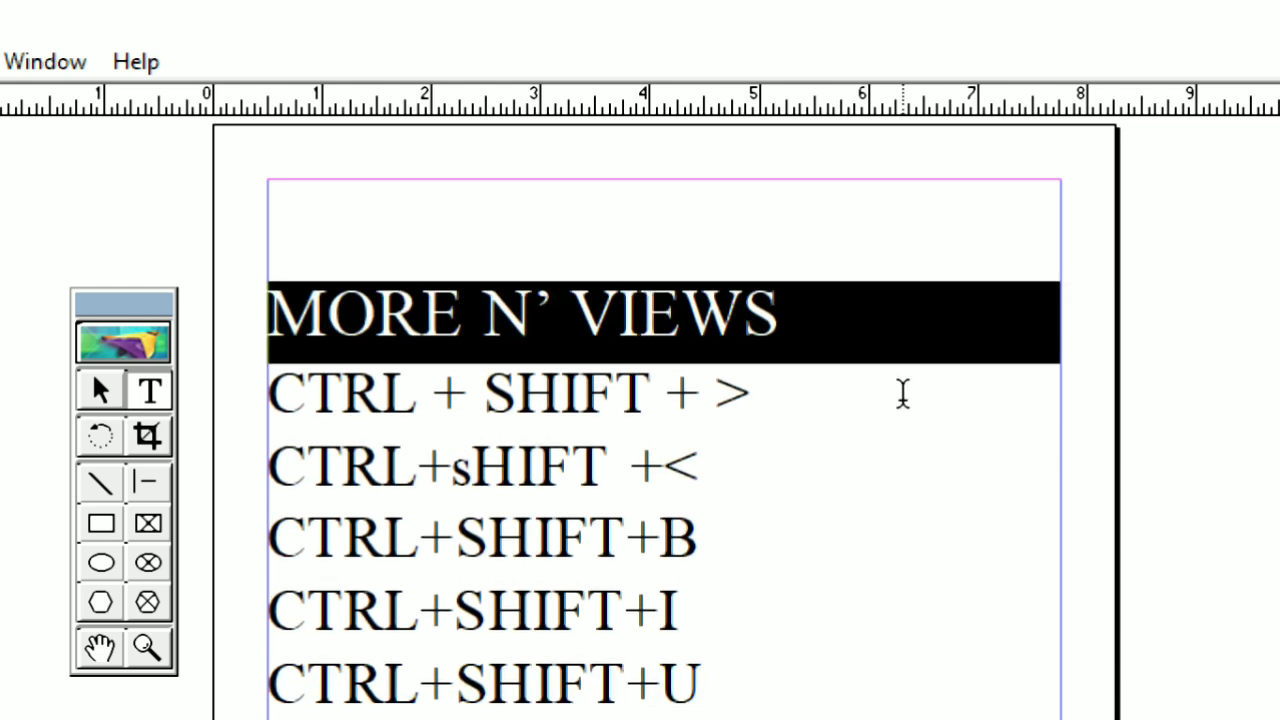
pyautogui.hotkey('ctrl', 'shift', ',')
pyautogui.hotkey('ctrl', 'shift', ',')
pyautogui.hotkey('ctrl', 'shift', ',')
pyautogui.hotkey('ctrl', 'shift', ',')
pyautogui.hotkey('ctrl', 'shift', ',')
pyautogui.hotkey('ctrl', 'shift', ',')
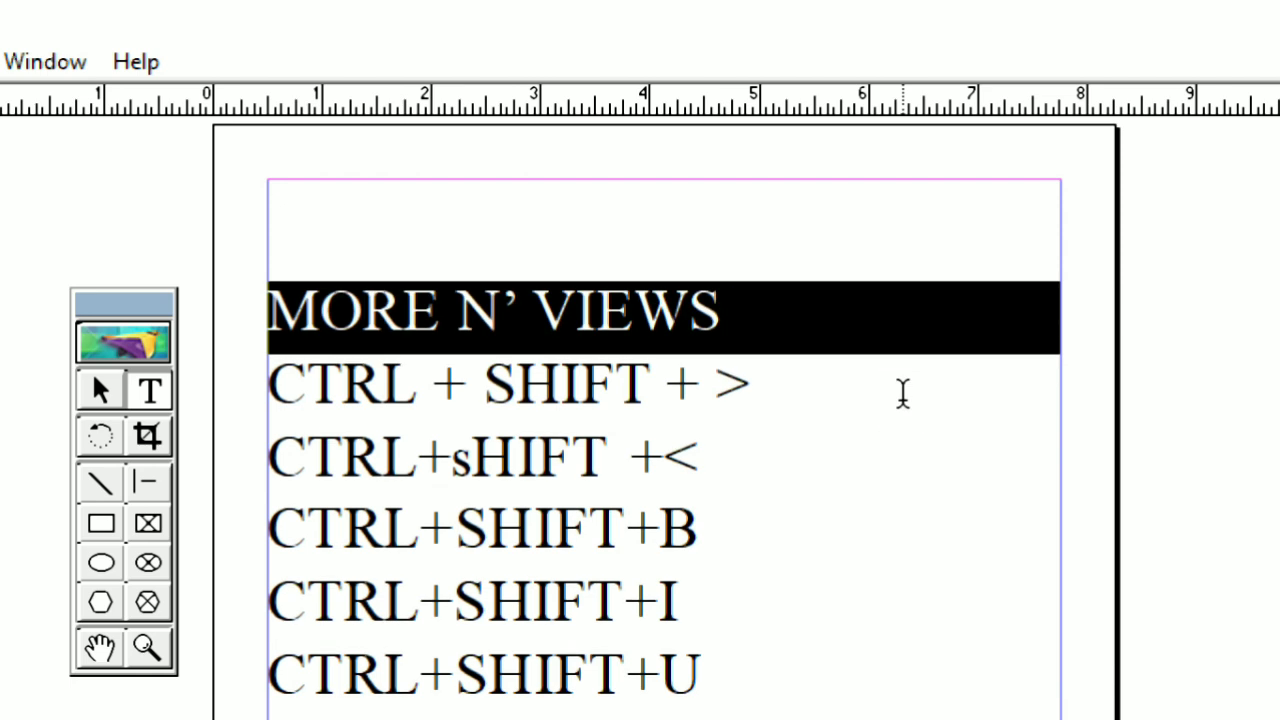
pyautogui.hotkey('ctrl', 'shift', ',')
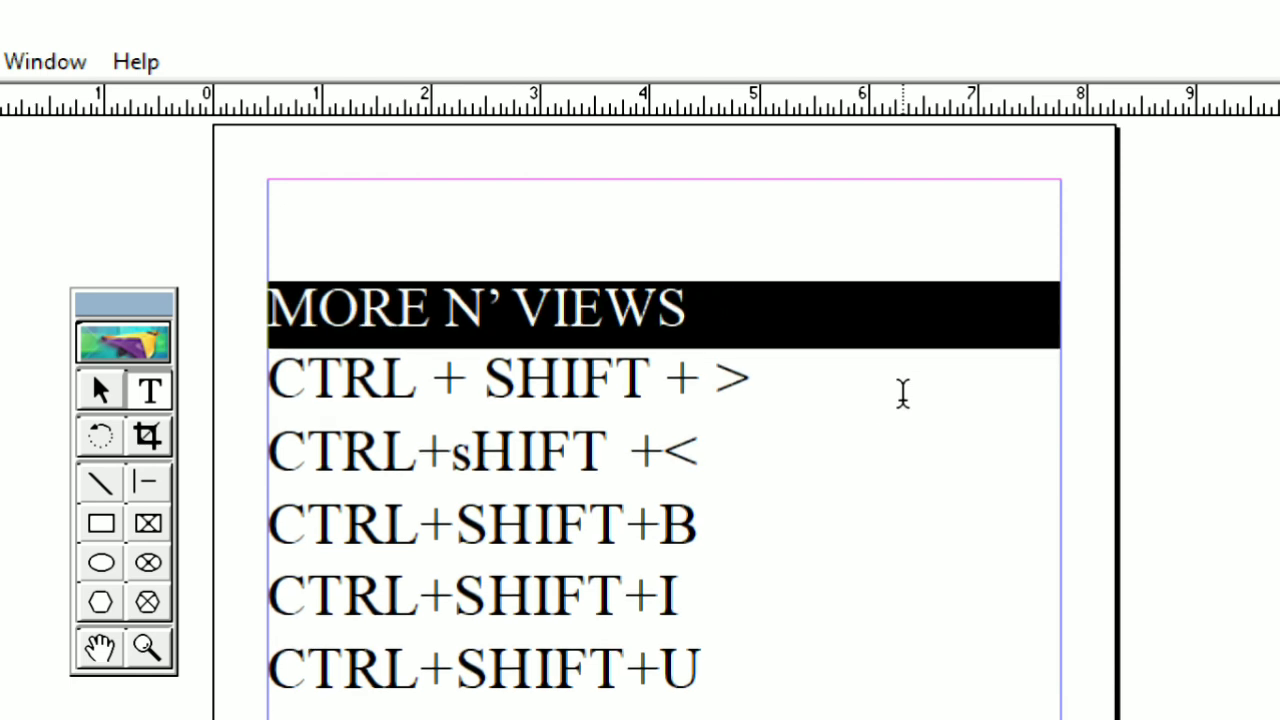
# Try bold, italic and underline in turn on the "MORE N' VIEWS" line, removing each style again
pyautogui.hotkey('ctrl', 'shift', 'b')
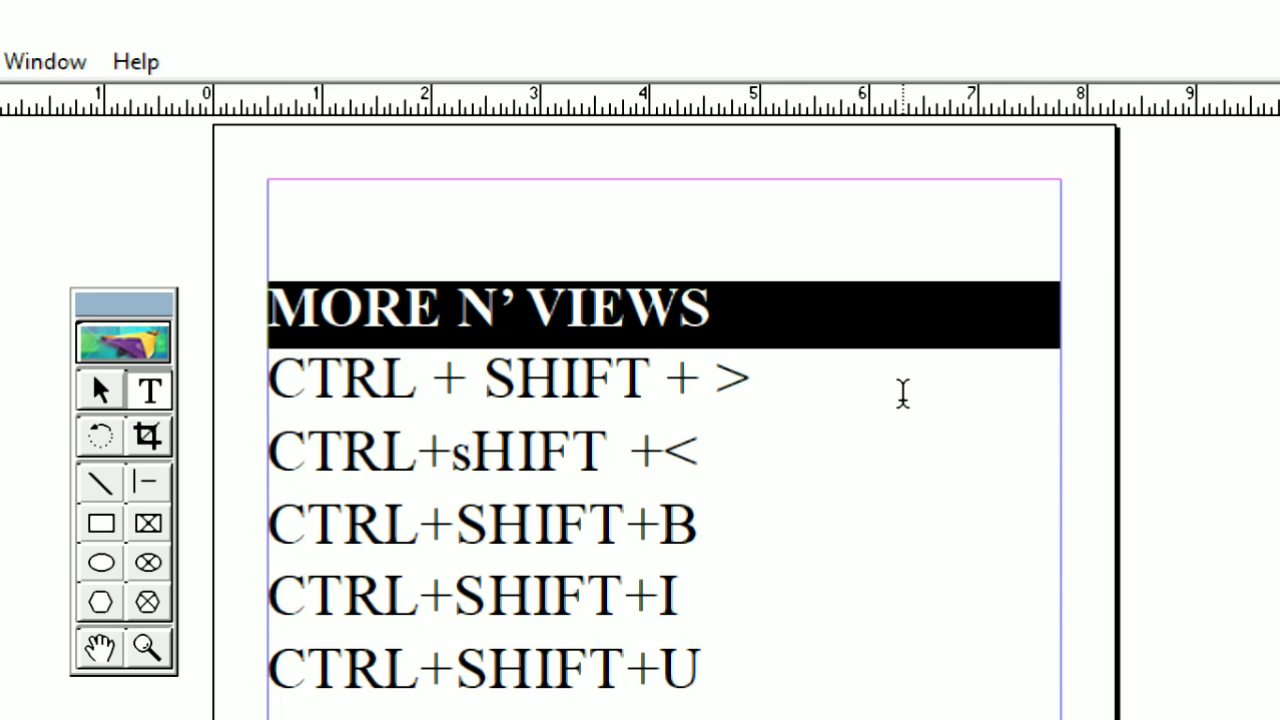
pyautogui.hotkey('ctrl', 'shift', 'b')
pyautogui.hotkey('ctrl', 'shift', 'b')
pyautogui.hotkey('ctrl', 'shift', 'b')
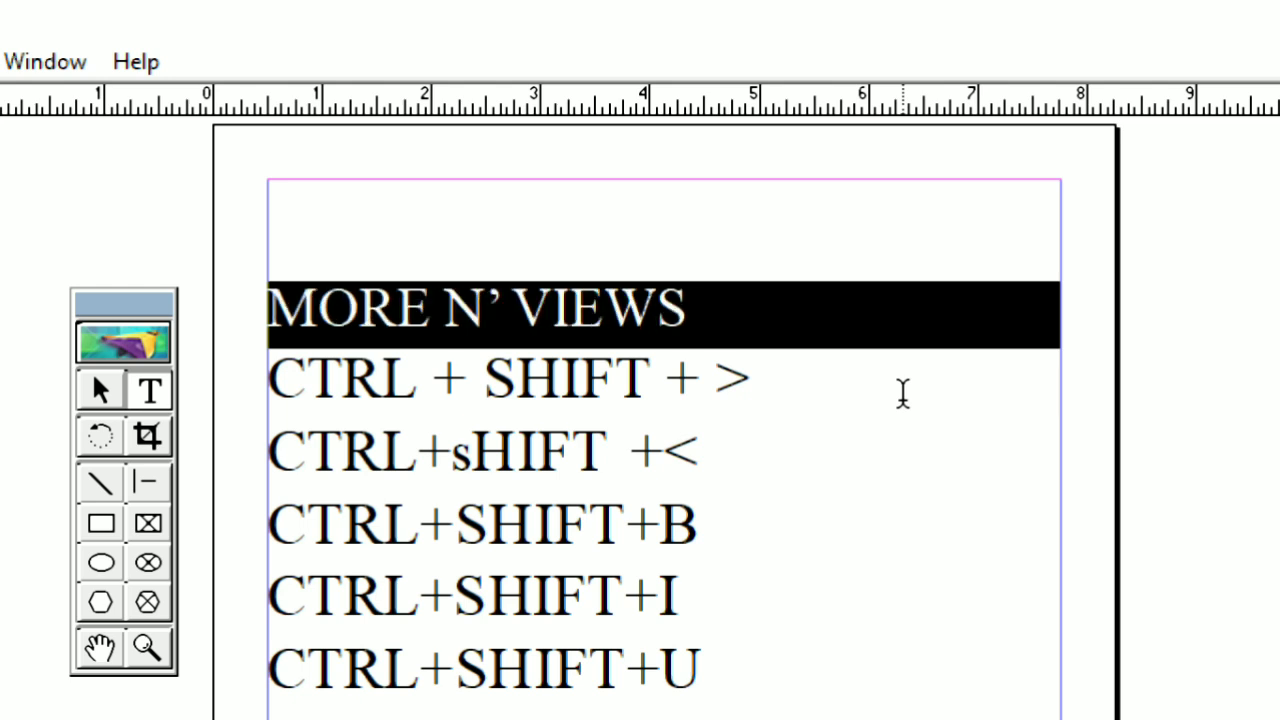
pyautogui.hotkey('ctrl', 'shift', 'i')
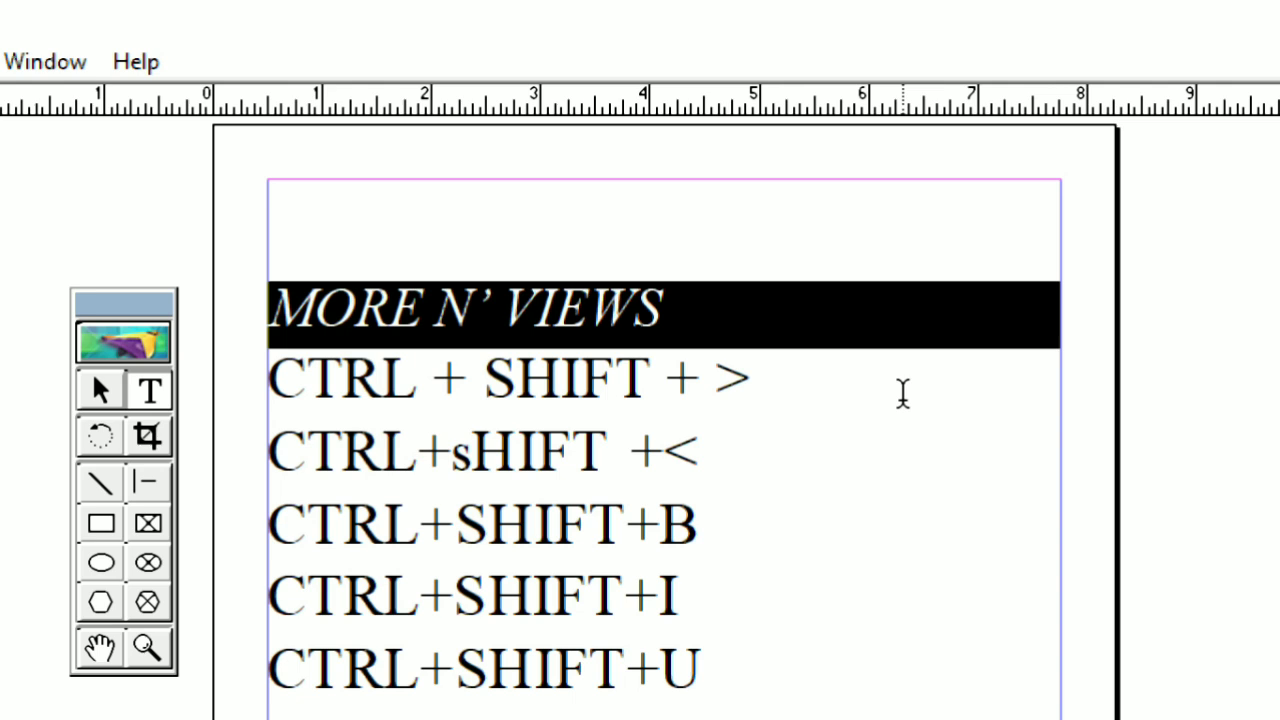
pyautogui.hotkey('ctrl', 'shift', 'i')
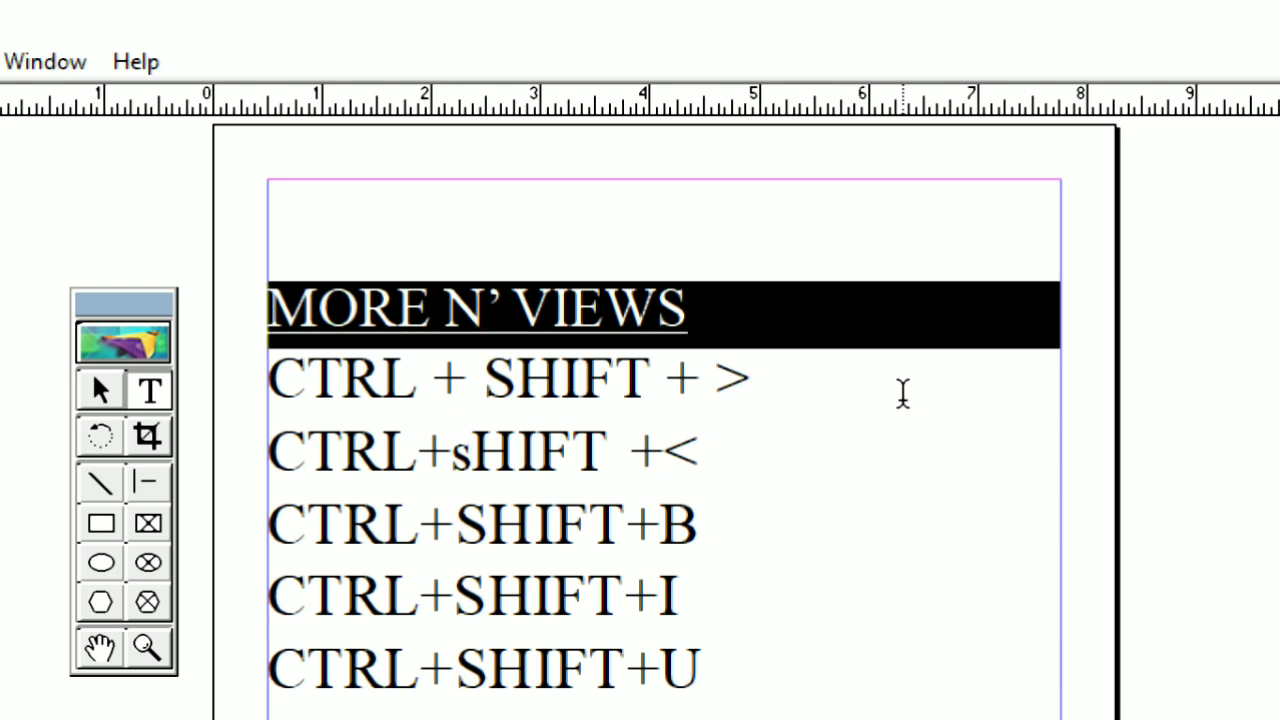
pyautogui.hotkey('ctrl', 'shift', 'u')
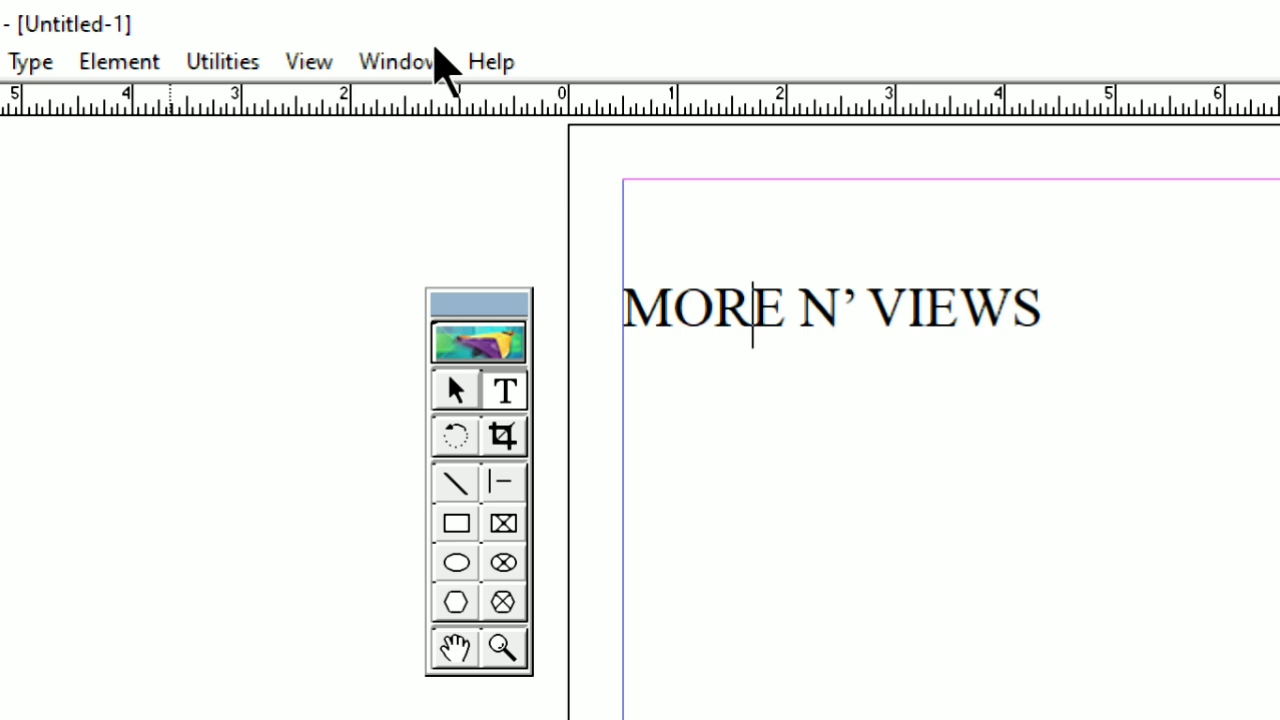
# Show the Control Palette and place it on the page just below the "MORE N' VIEWS" line
pyautogui.click(414, 60)
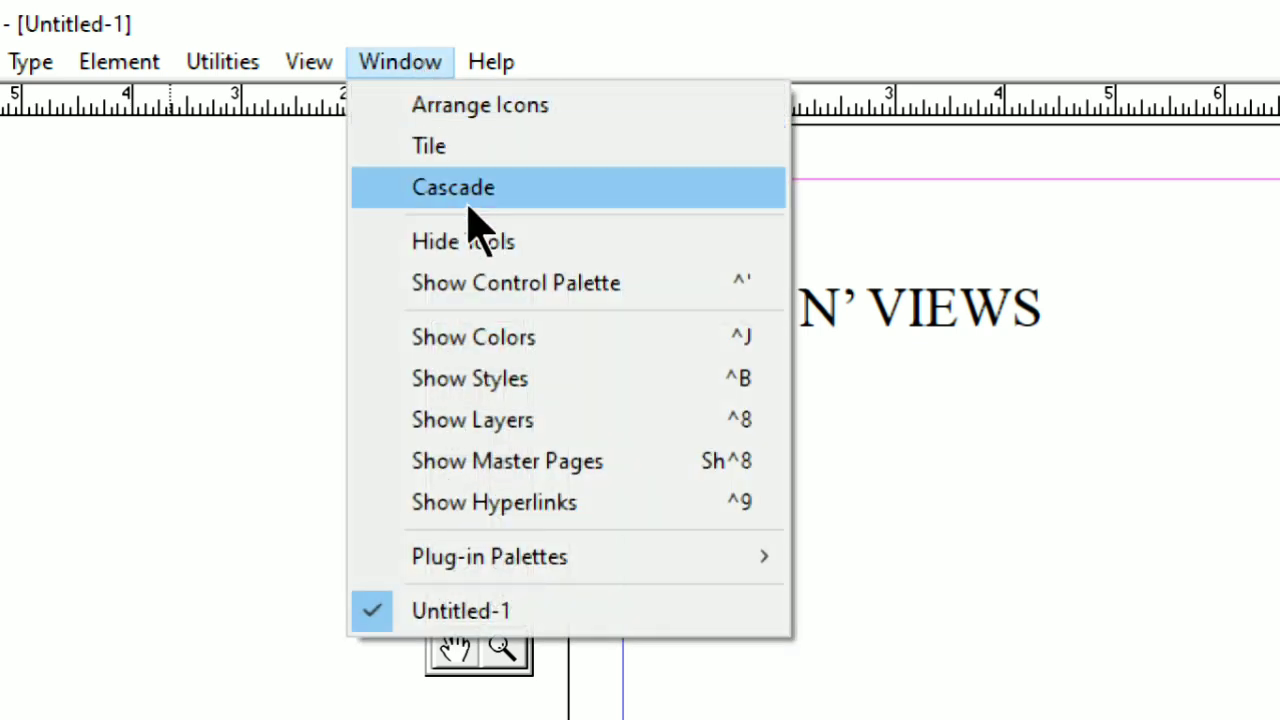
pyautogui.click(685, 300)
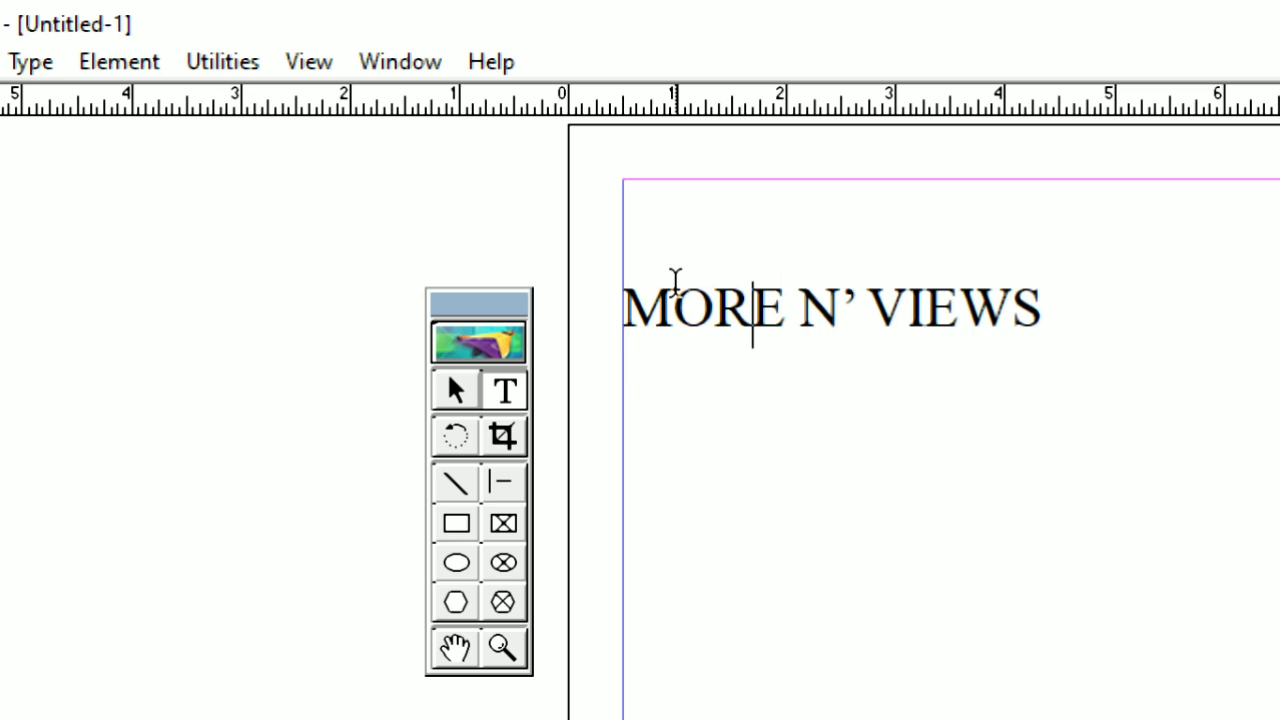
pyautogui.click(742, 248)
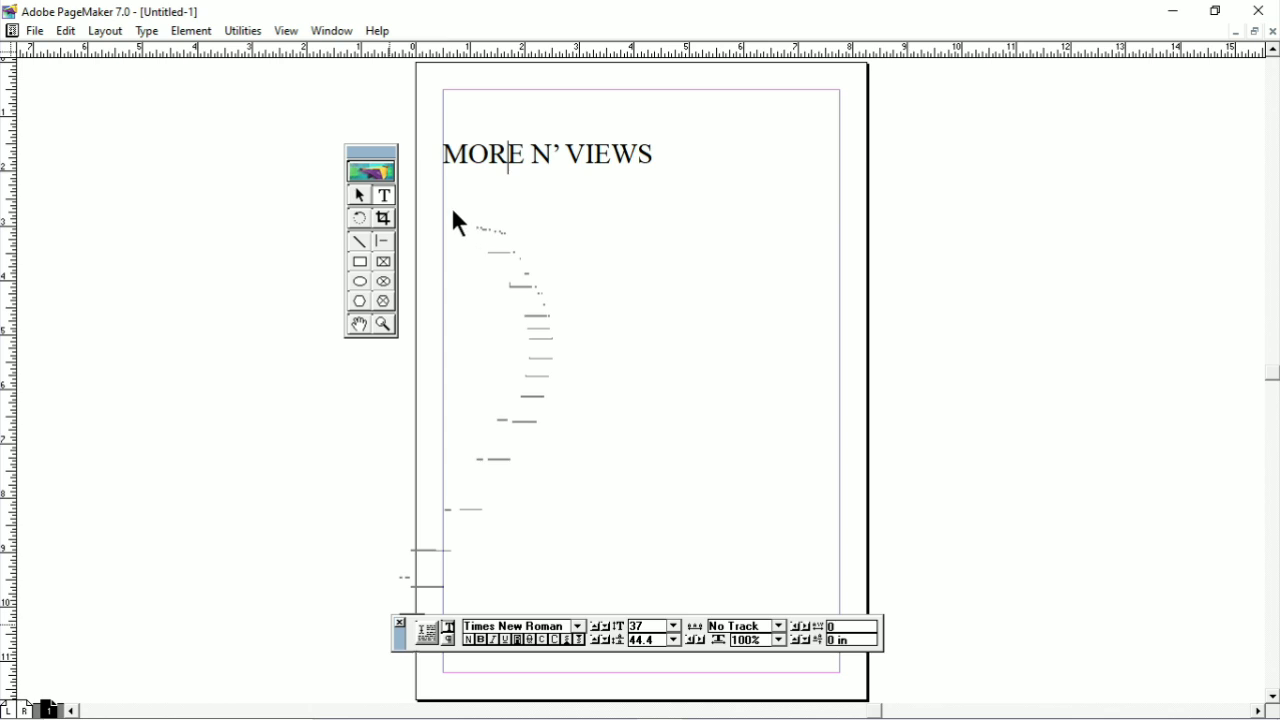
pyautogui.moveTo(451, 206); pyautogui.dragTo(449, 207)
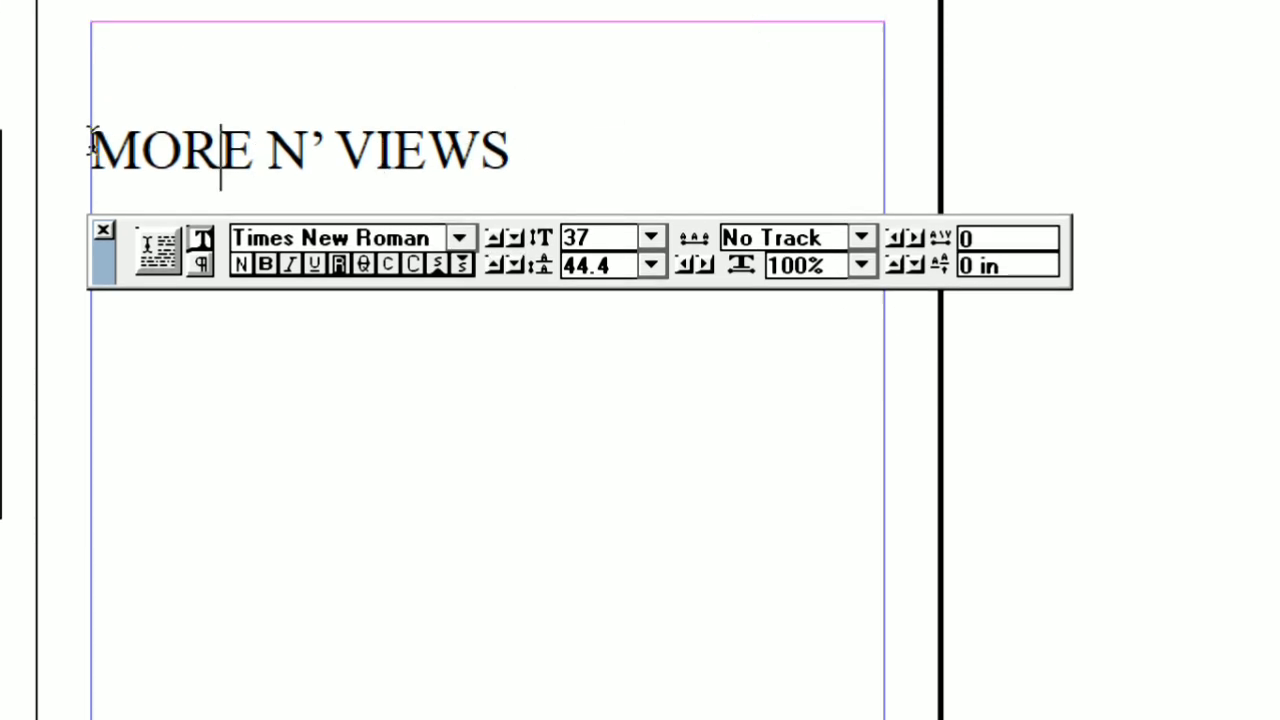
# Change the font of the "MORE N' VIEWS" line to Nueva Std in the Control Palette
pyautogui.moveTo(92, 148); pyautogui.dragTo(576, 118)
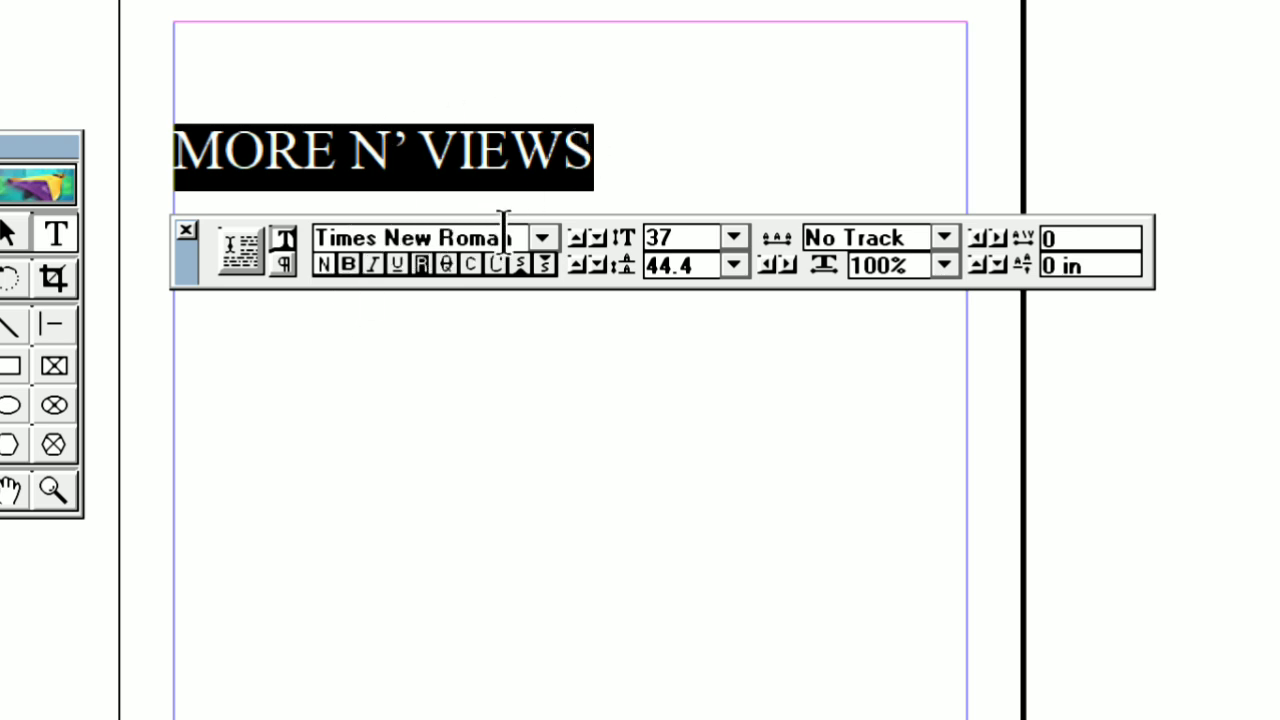
pyautogui.click(541, 240)
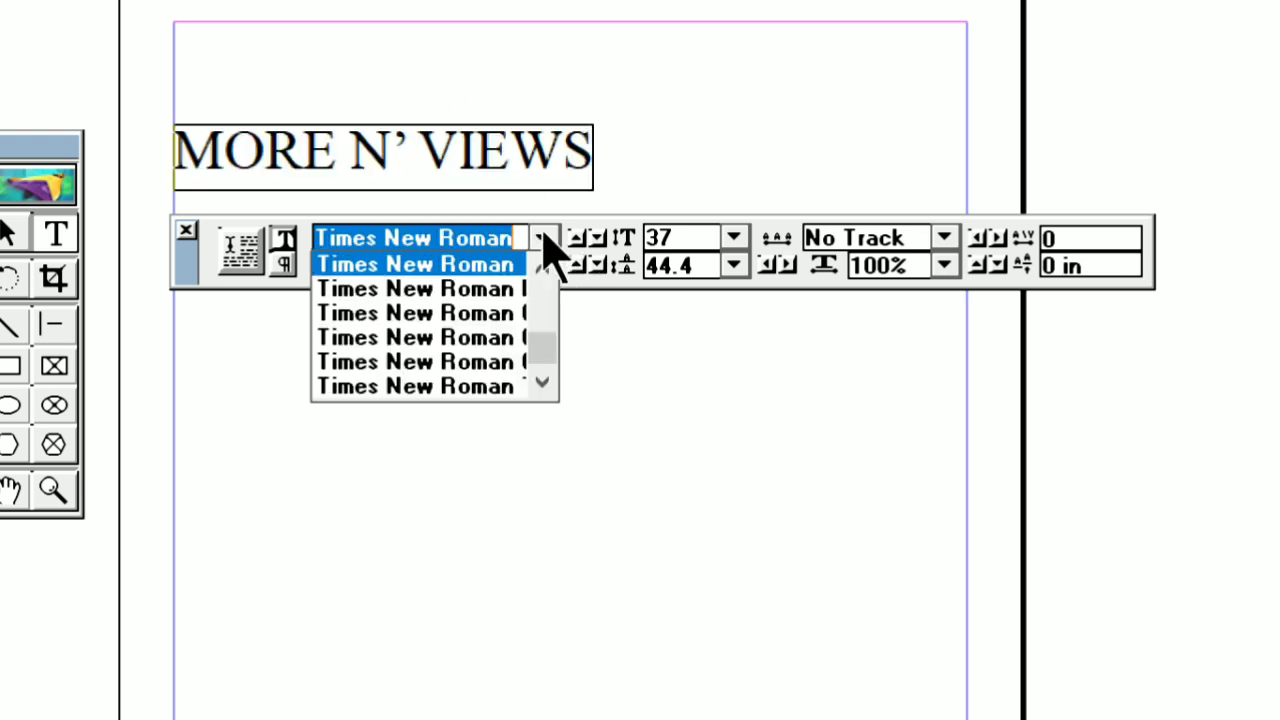
pyautogui.click(543, 383)
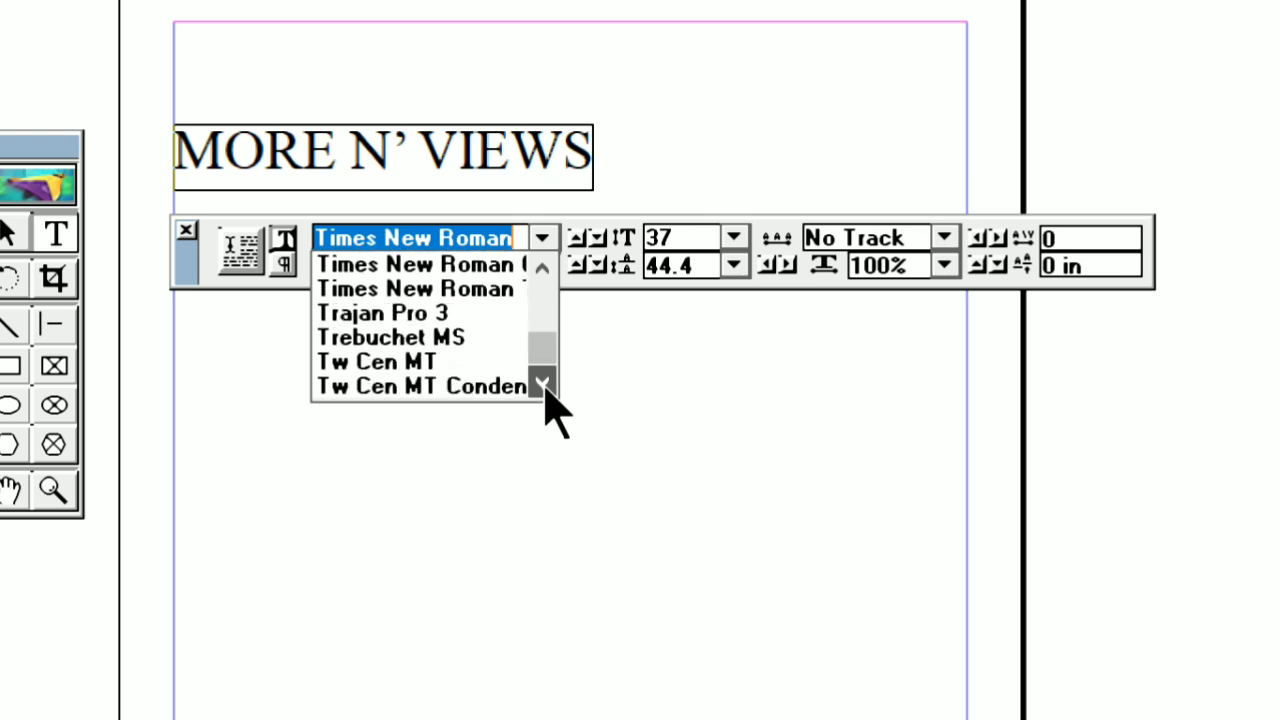
pyautogui.click(541, 268)
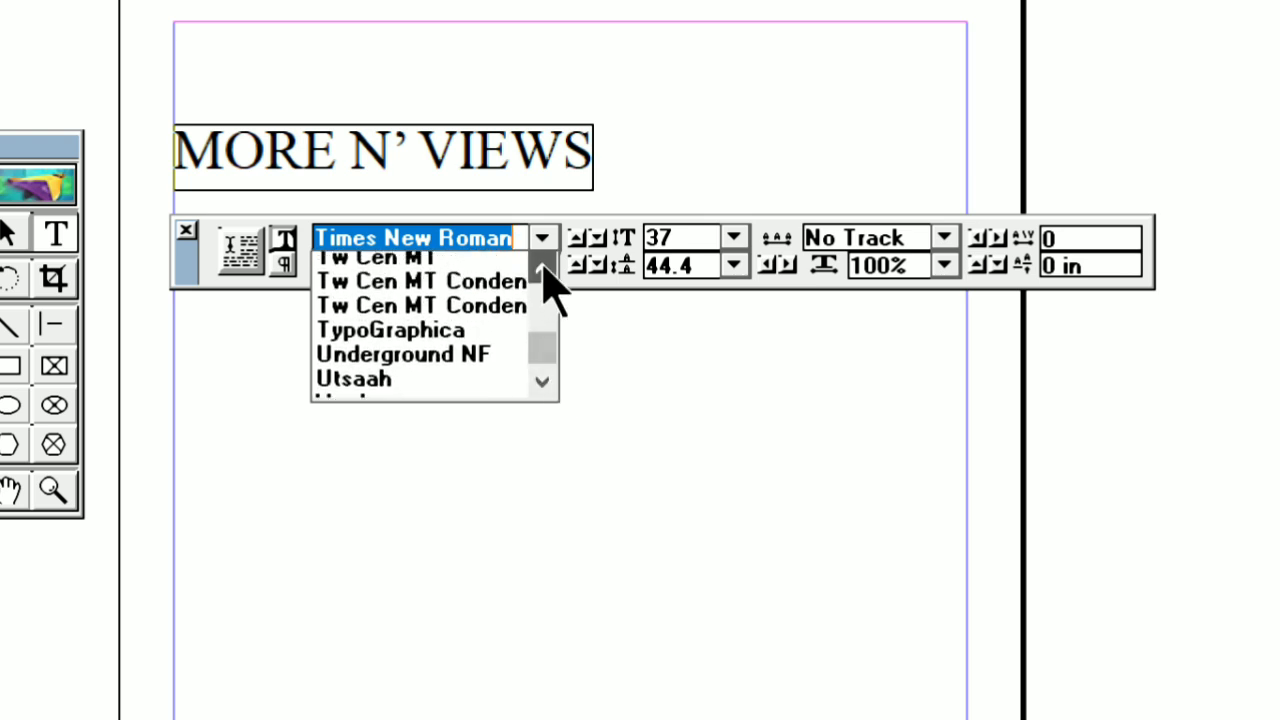
pyautogui.moveTo(542, 267); pyautogui.dragTo(542, 268)
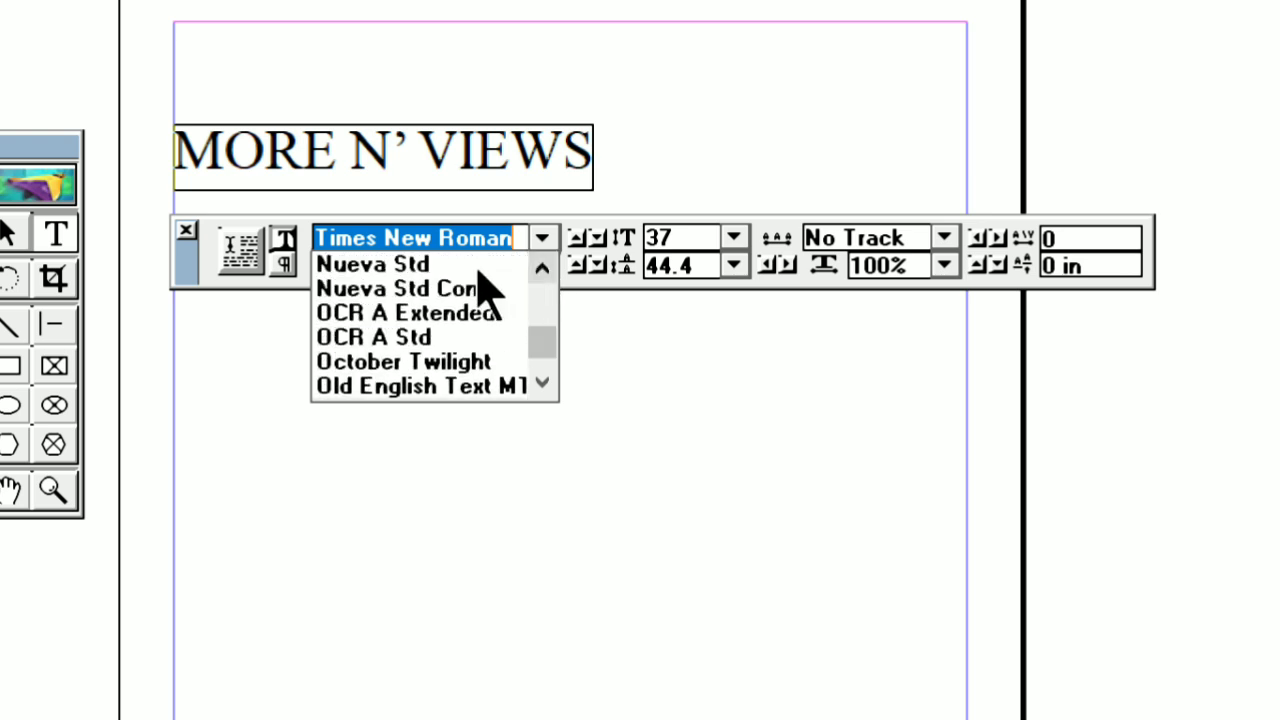
pyautogui.click(418, 265)
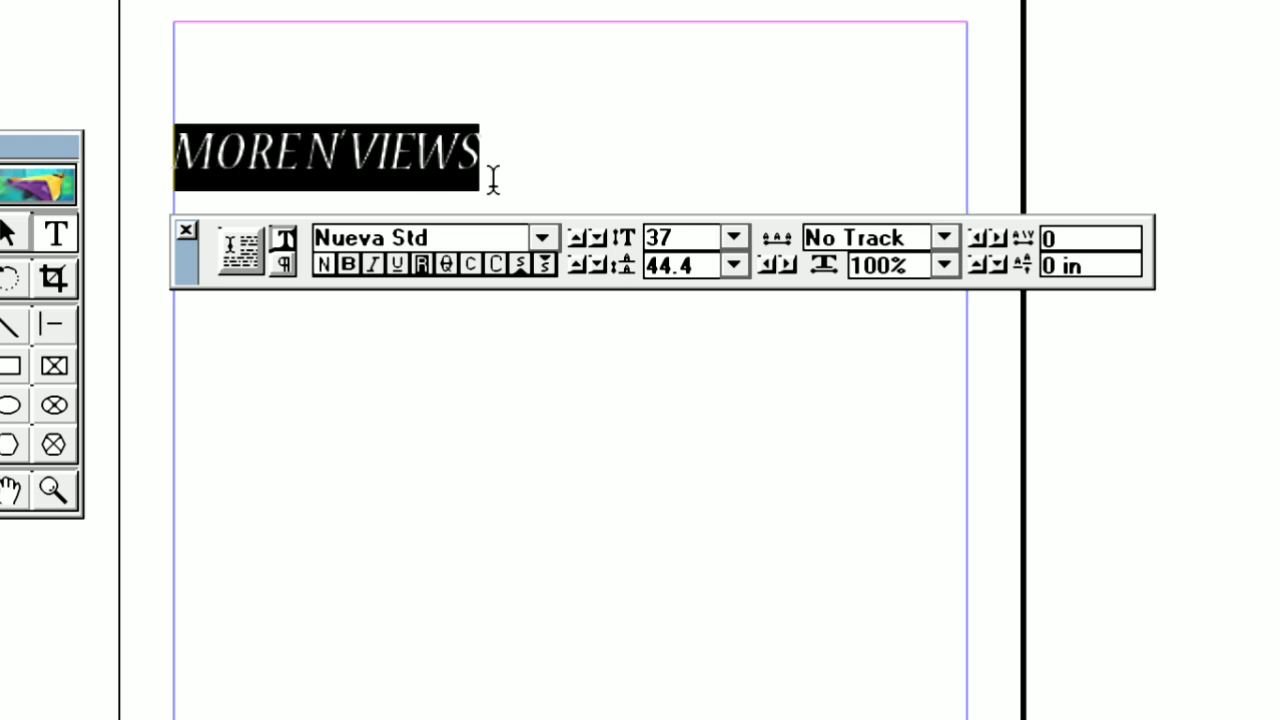
# Set the font of the "MORE N' VIEWS" line to Monotype Corsiva
pyautogui.click(541, 238)
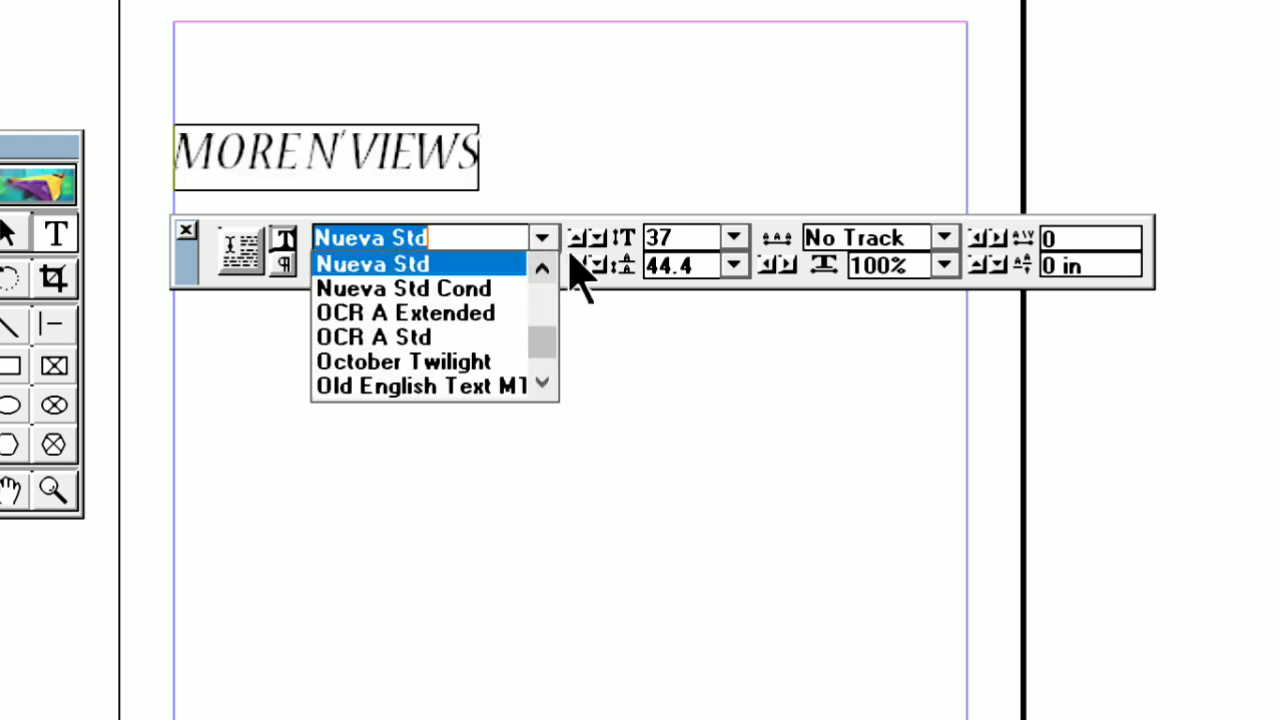
pyautogui.click(544, 268)
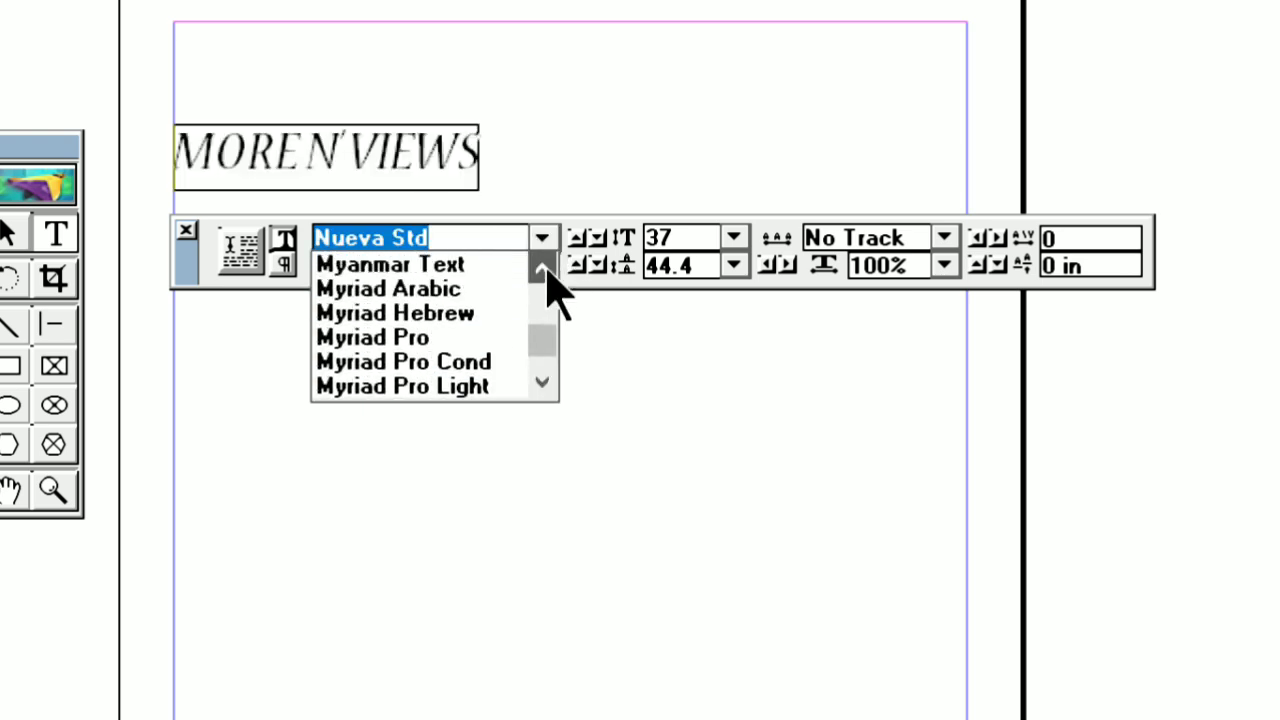
pyautogui.moveTo(546, 266); pyautogui.dragTo(547, 270)
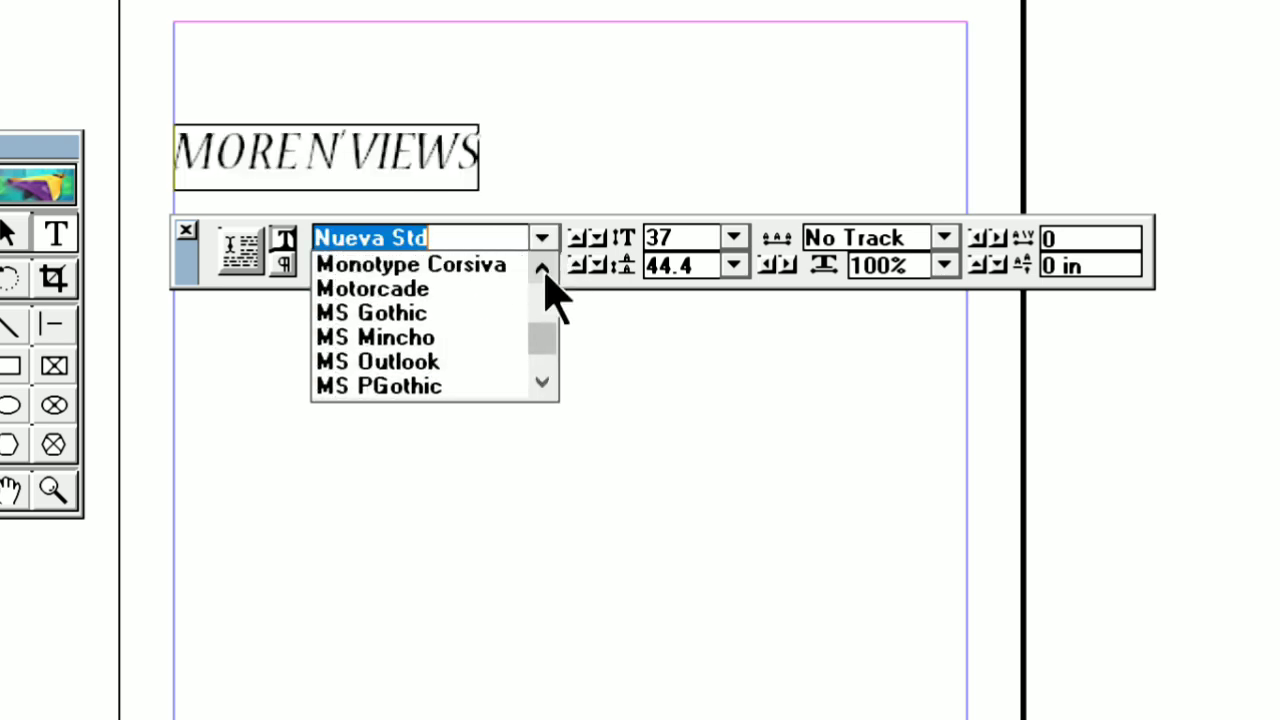
pyautogui.click(400, 262)
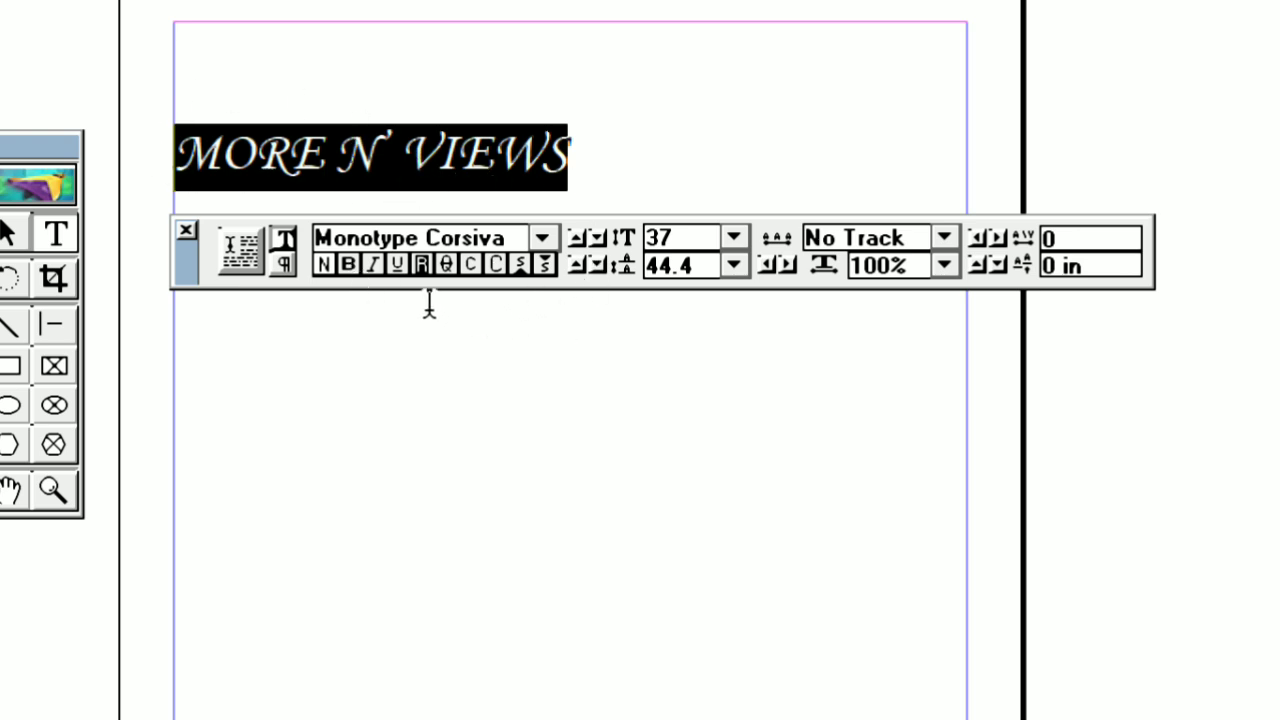
# Try bold and italic from the Control Palette on the "MORE N' VIEWS" line, removing each style again
pyautogui.click(349, 264)
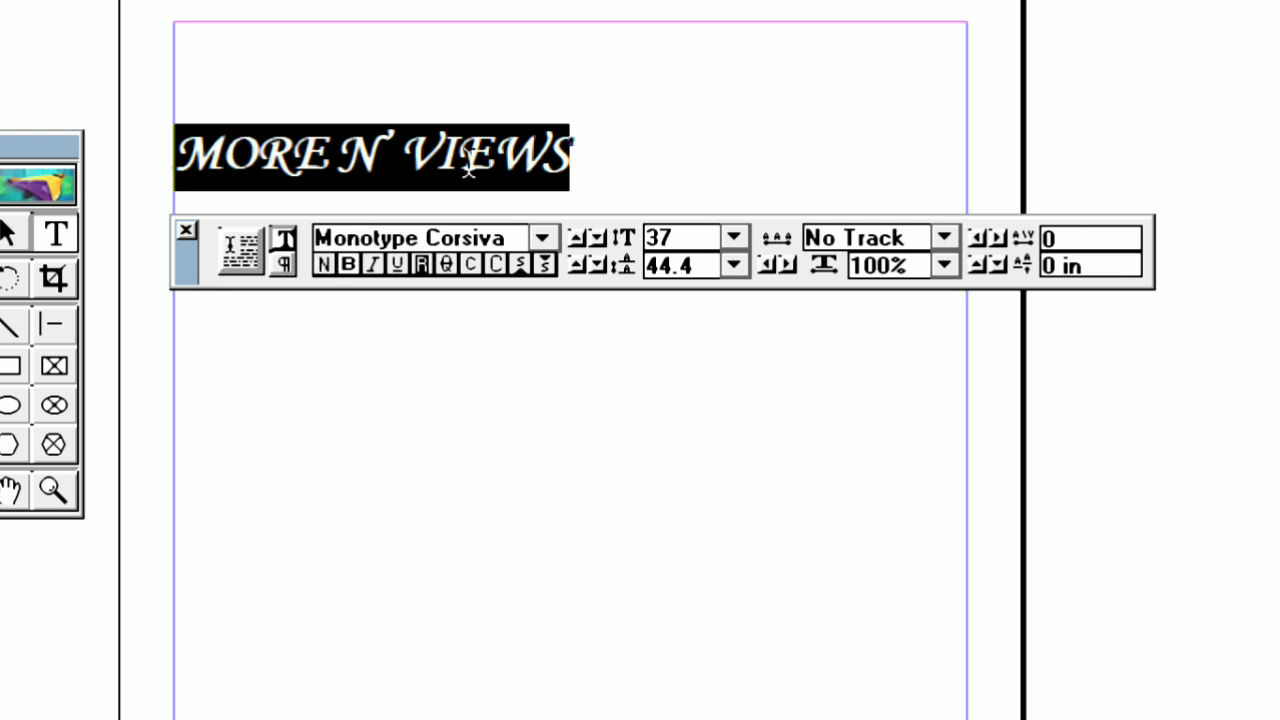
pyautogui.click(348, 265)
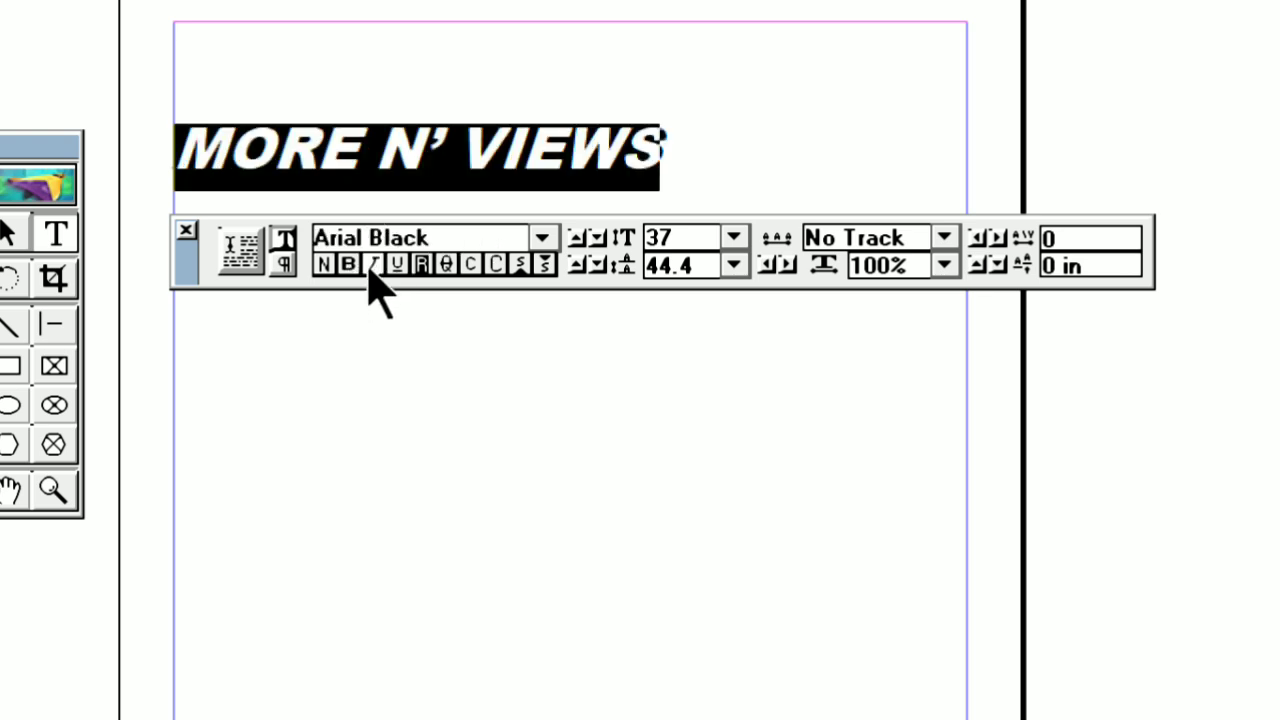
pyautogui.click(370, 266)
pyautogui.click(370, 266)
pyautogui.click(372, 265)
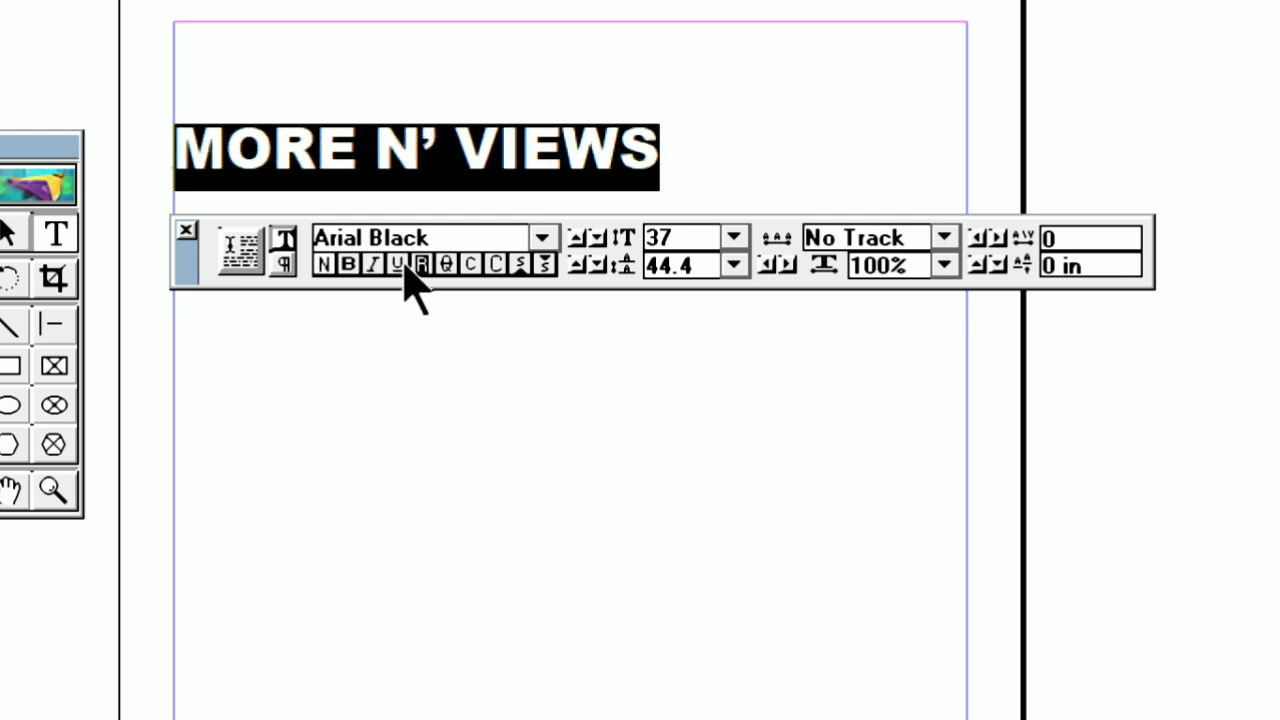
# Try underline and strikethrough from the Control Palette on the "MORE N' VIEWS" line, removing each style again
pyautogui.click(399, 266)
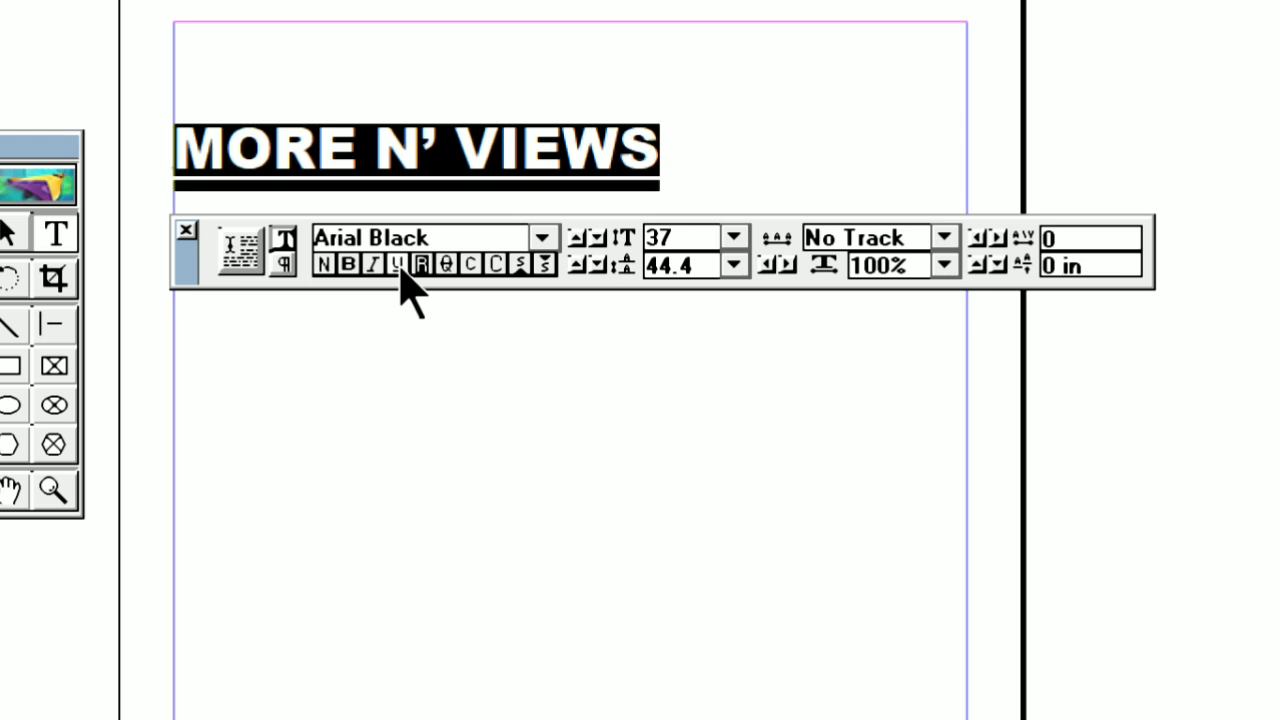
pyautogui.click(399, 266)
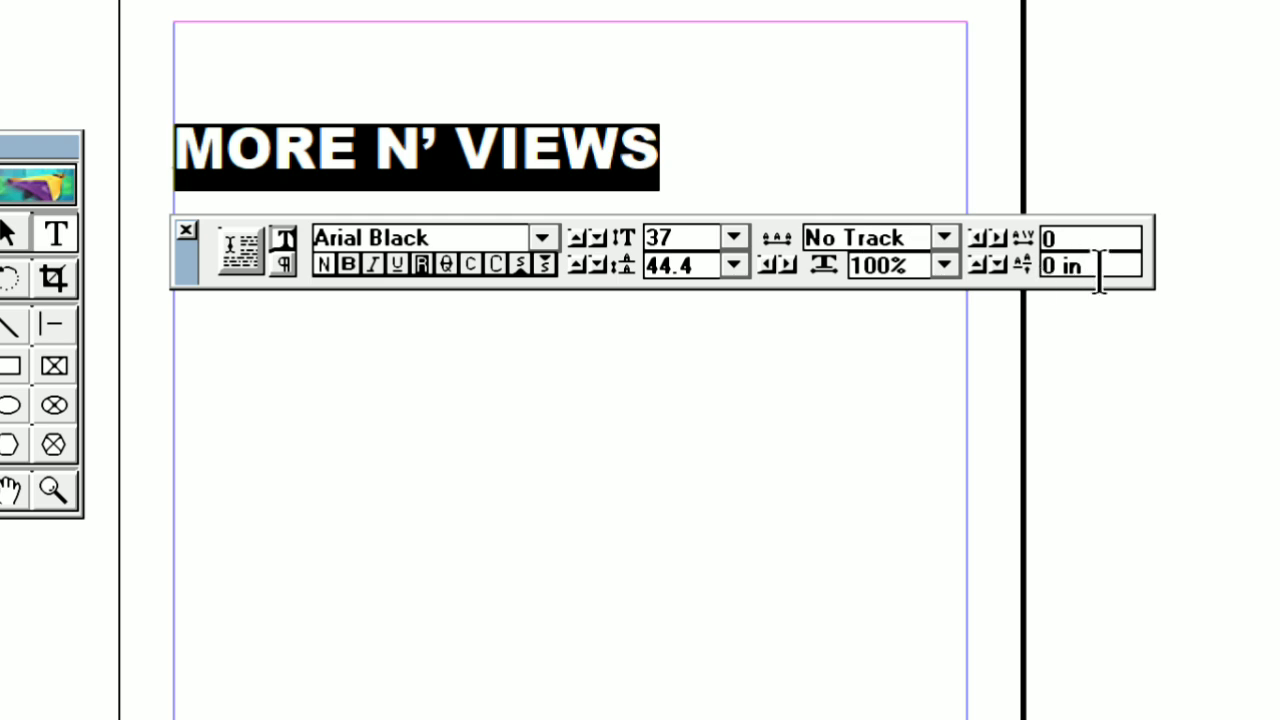
pyautogui.click(446, 264)
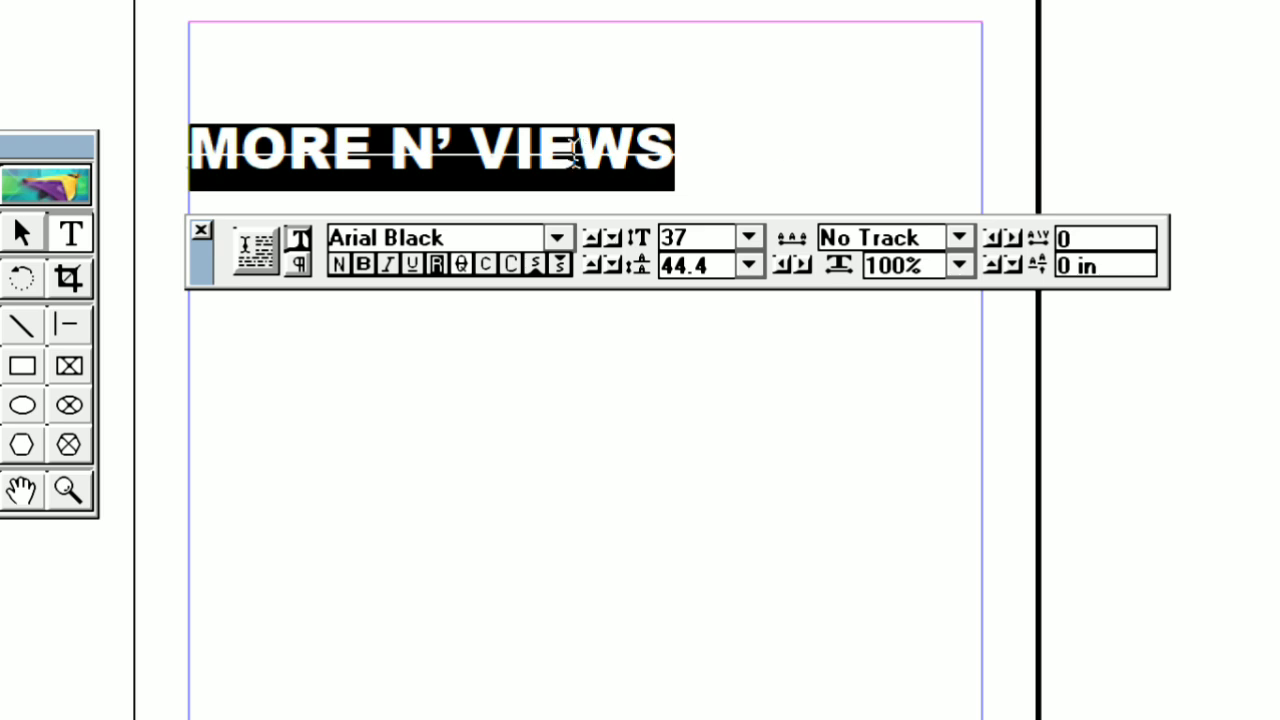
pyautogui.click(461, 265)
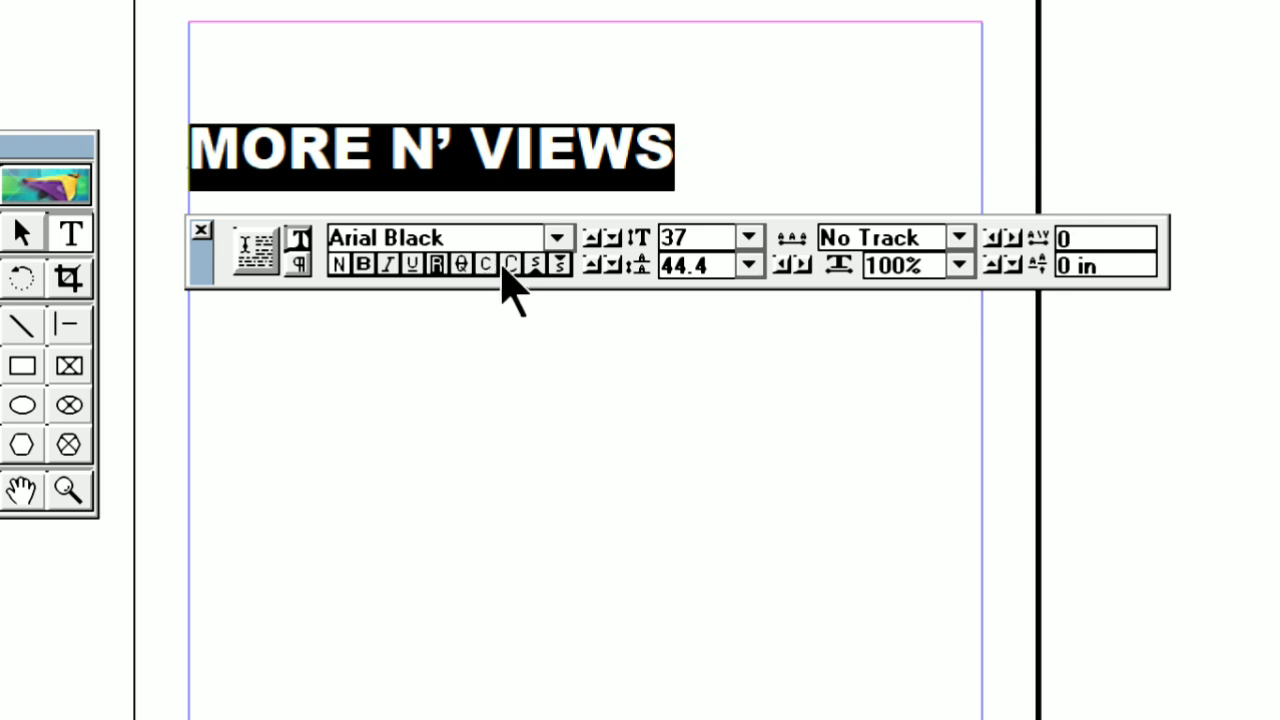
# Replace the "MORE N' VIEWS" line with the mixed-case word "More"
pyautogui.moveTo(705, 143); pyautogui.dragTo(209, 127)
pyautogui.press('BackSpace')
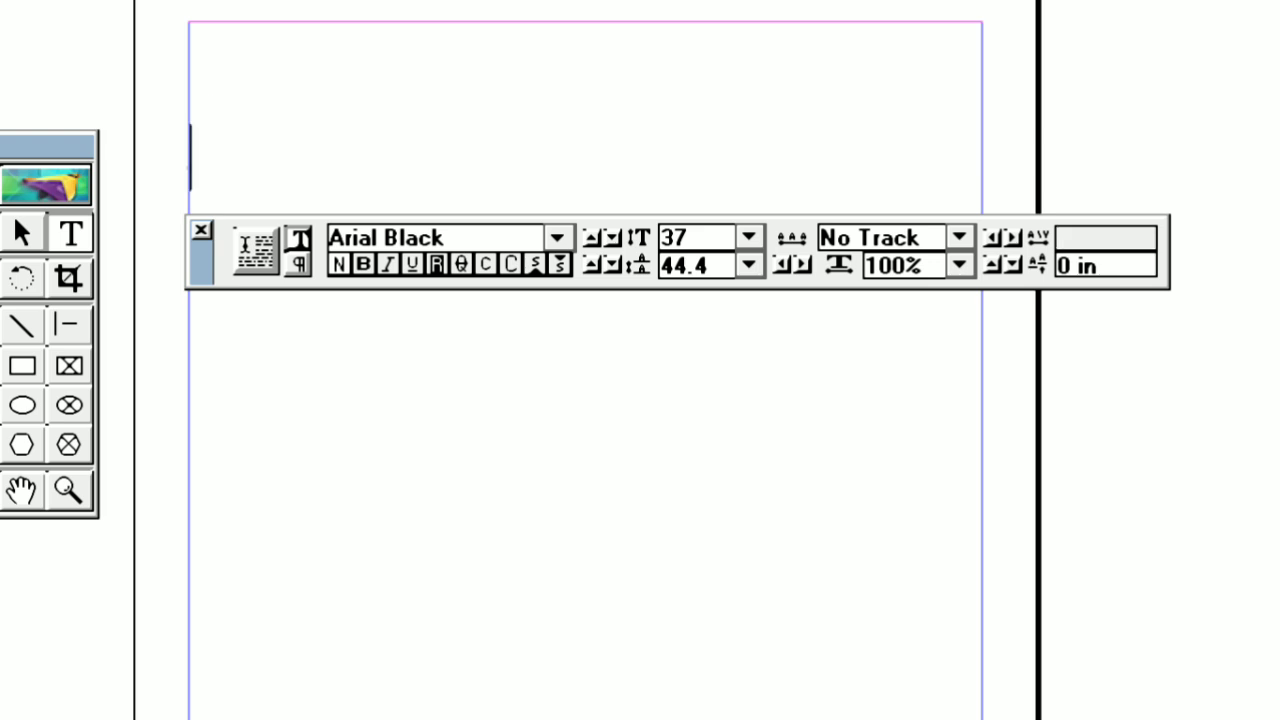
pyautogui.write('Mo;re')
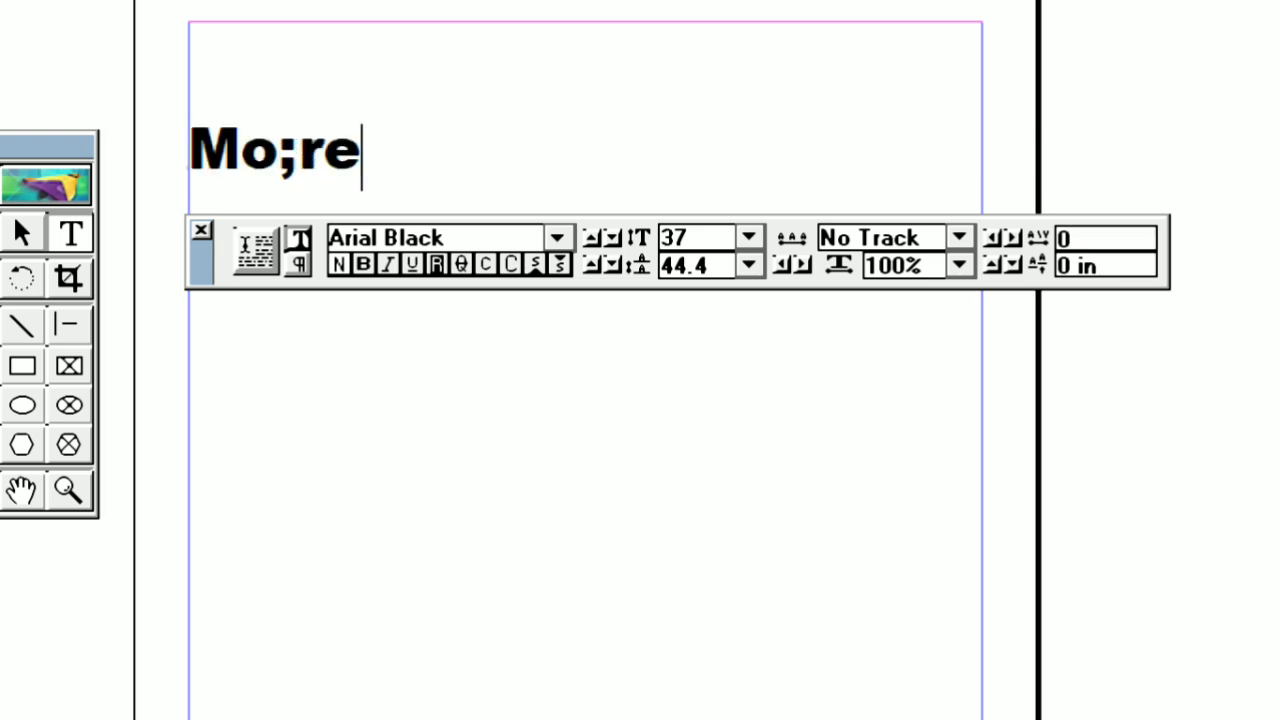
pyautogui.press('BackSpace')
pyautogui.press('BackSpace')
pyautogui.press('BackSpace')
pyautogui.write('re')
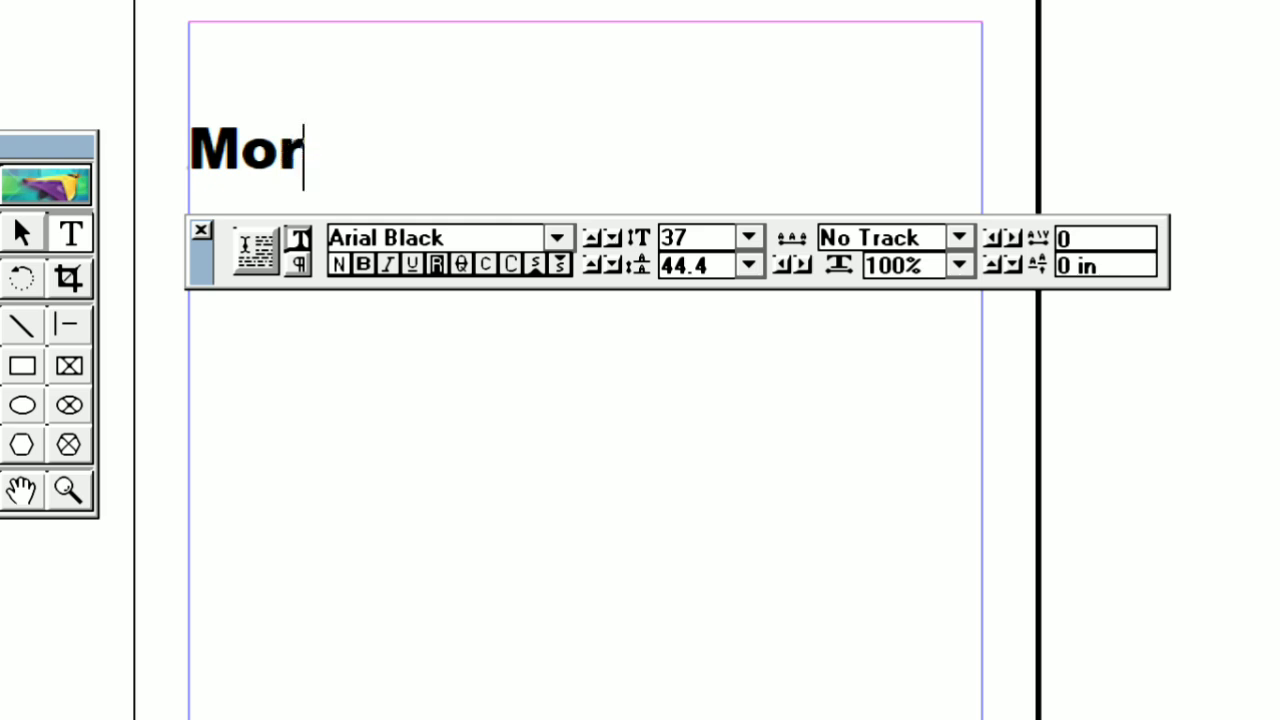
# Try small caps and all caps alternately on the word "More", ending with all caps applied
pyautogui.doubleClick(286, 157)
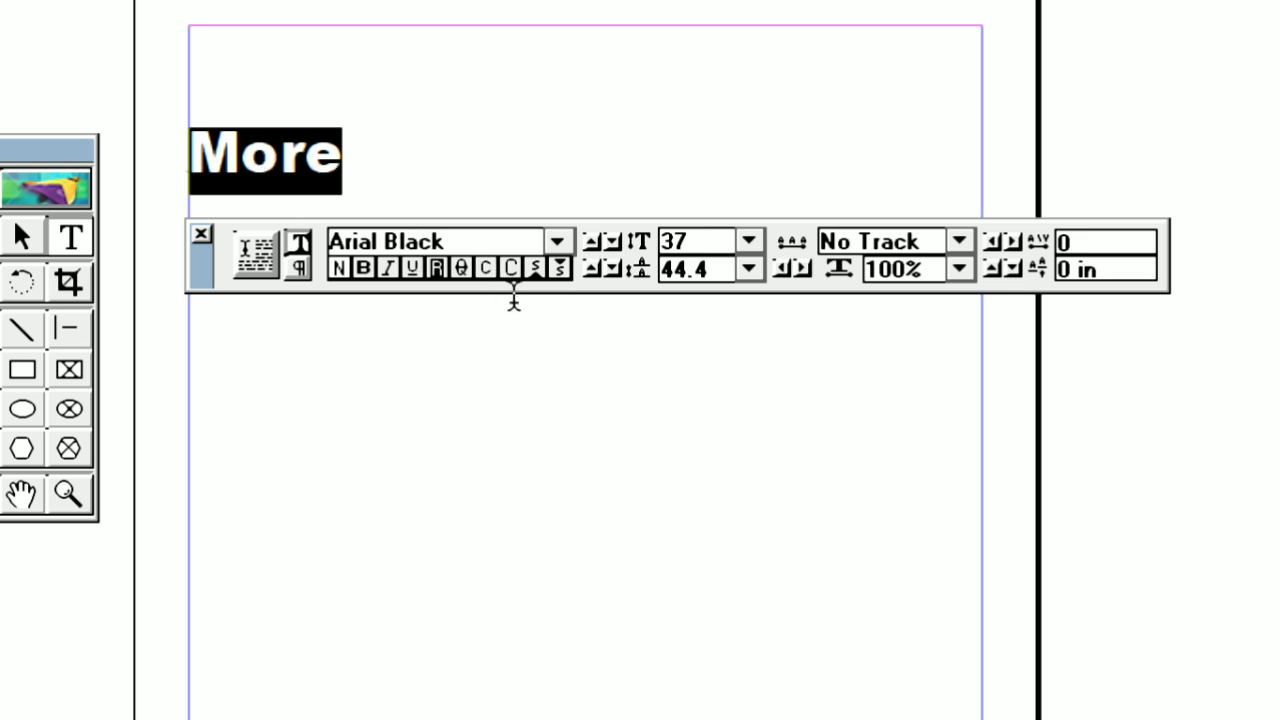
pyautogui.click(484, 268)
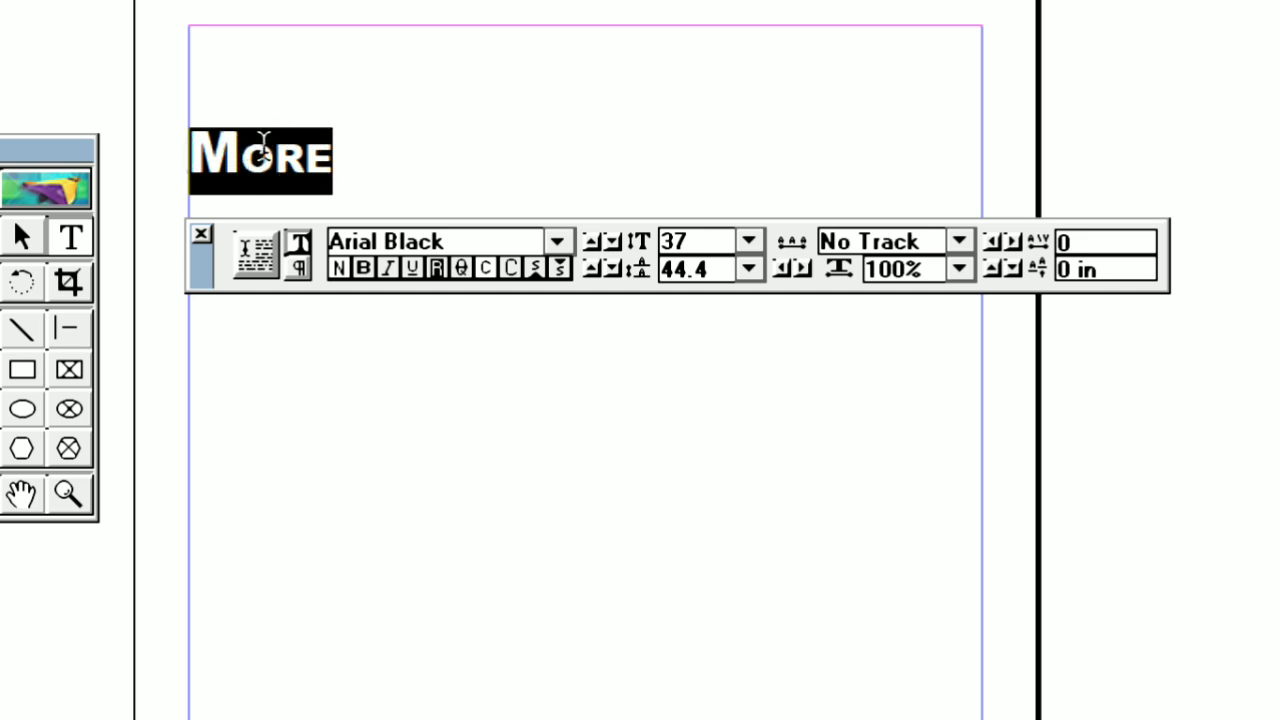
pyautogui.click(487, 268)
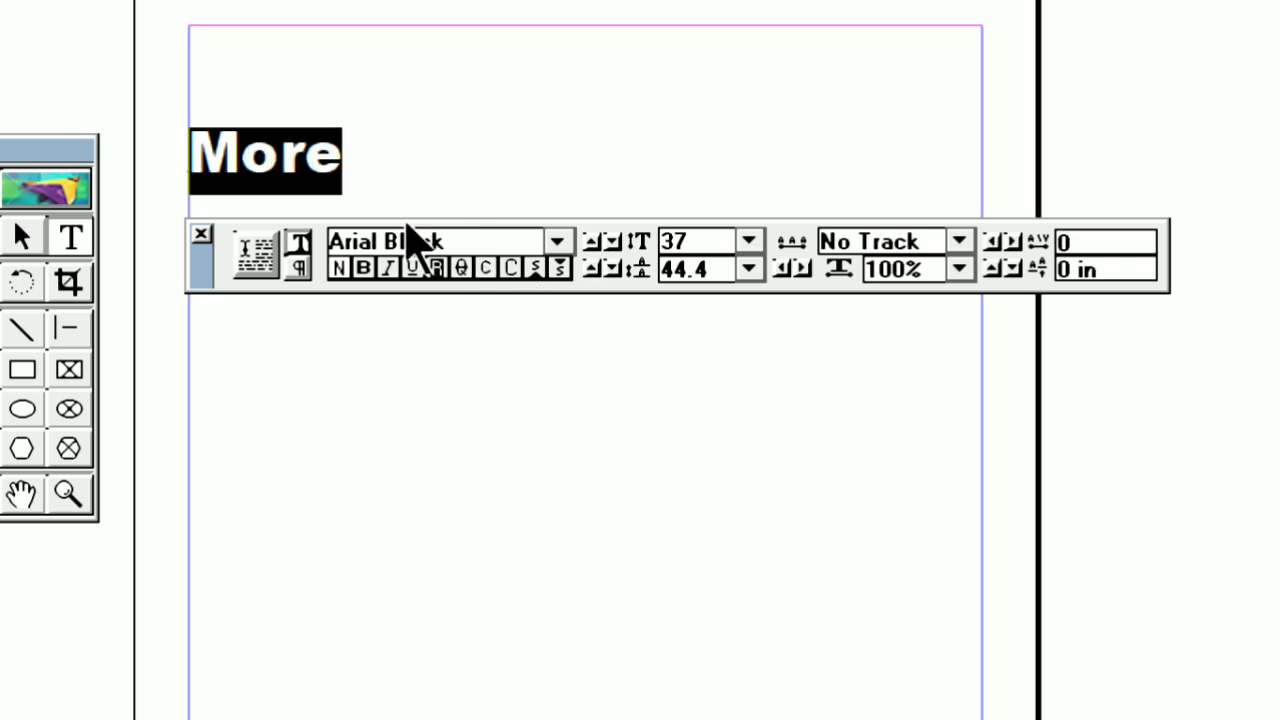
pyautogui.click(510, 268)
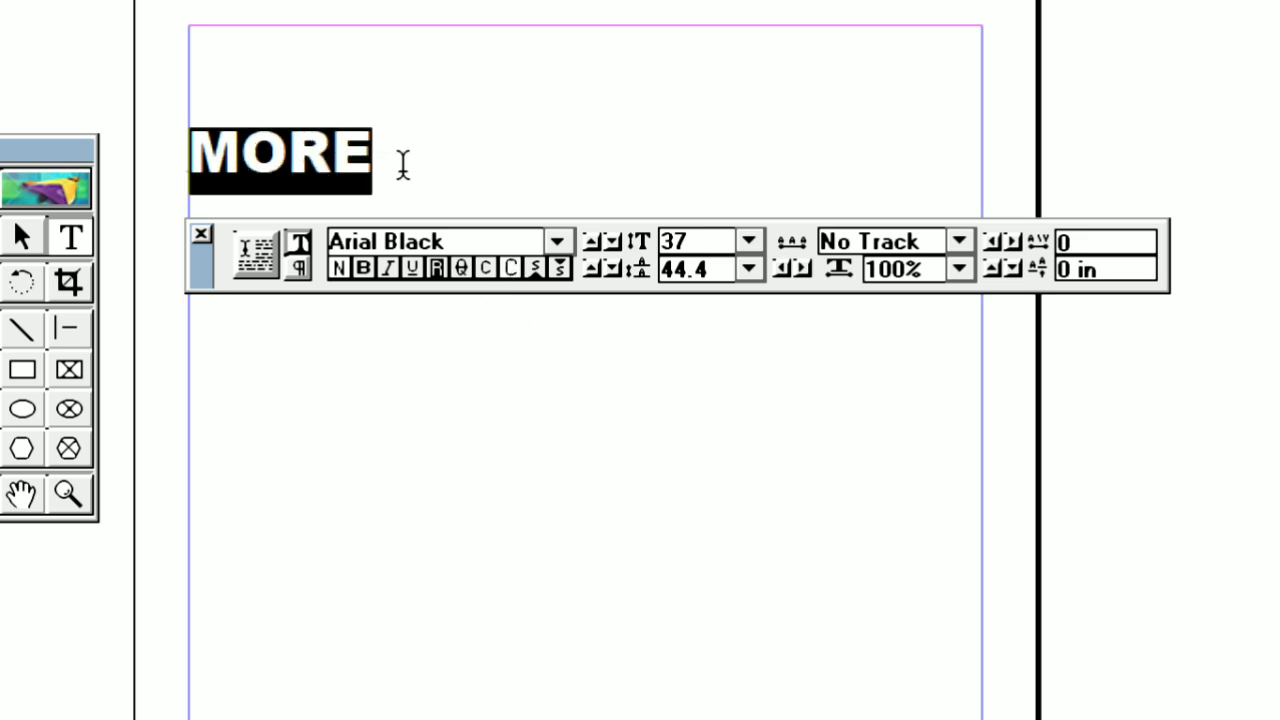
pyautogui.click(511, 269)
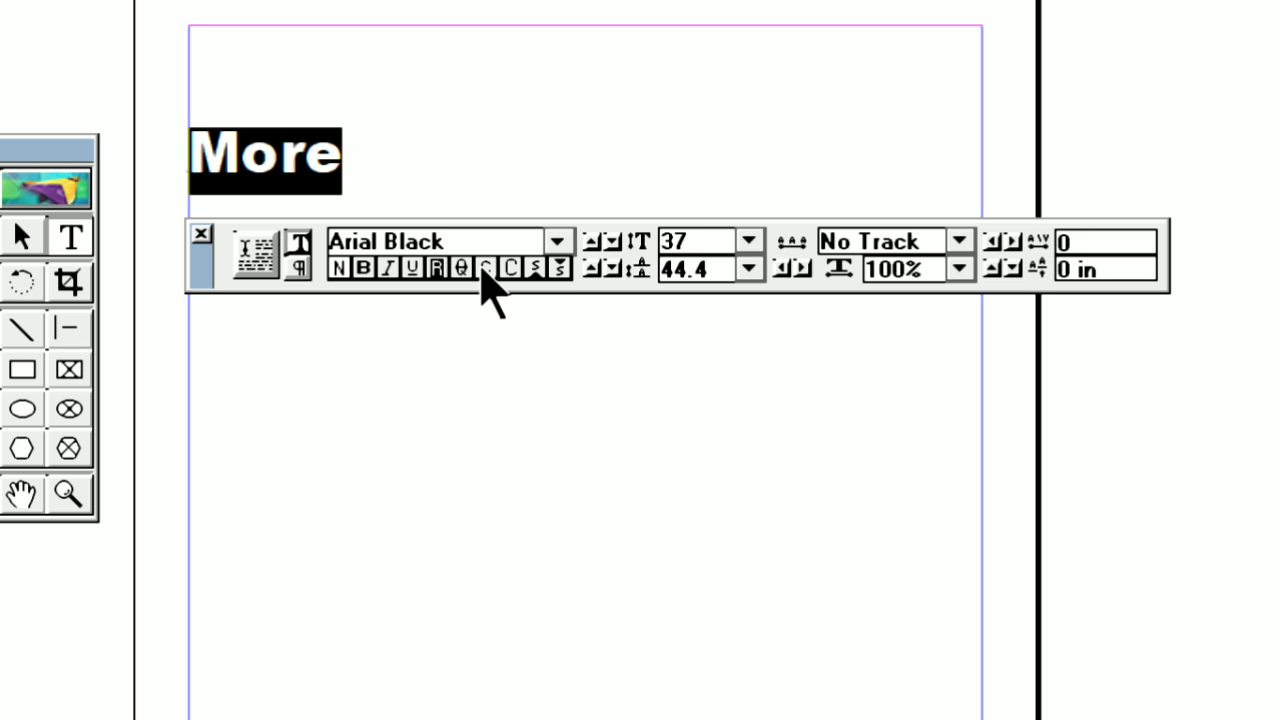
pyautogui.click(483, 270)
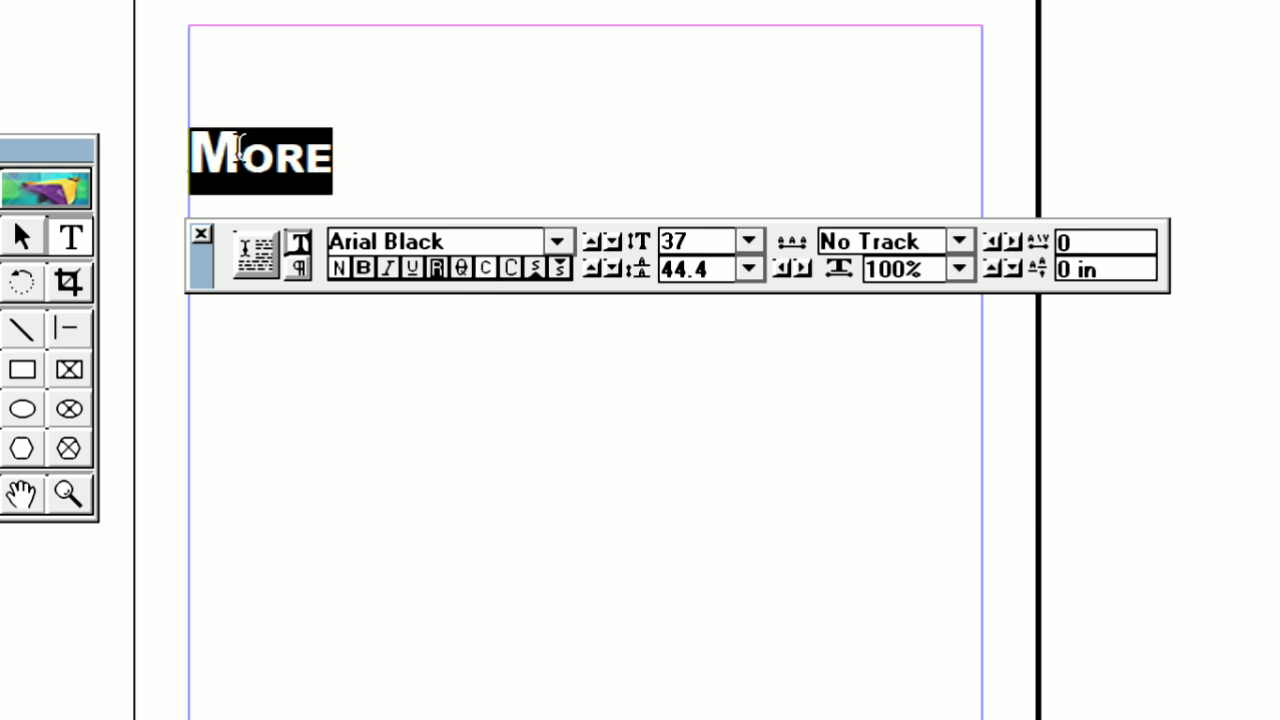
pyautogui.click(484, 269)
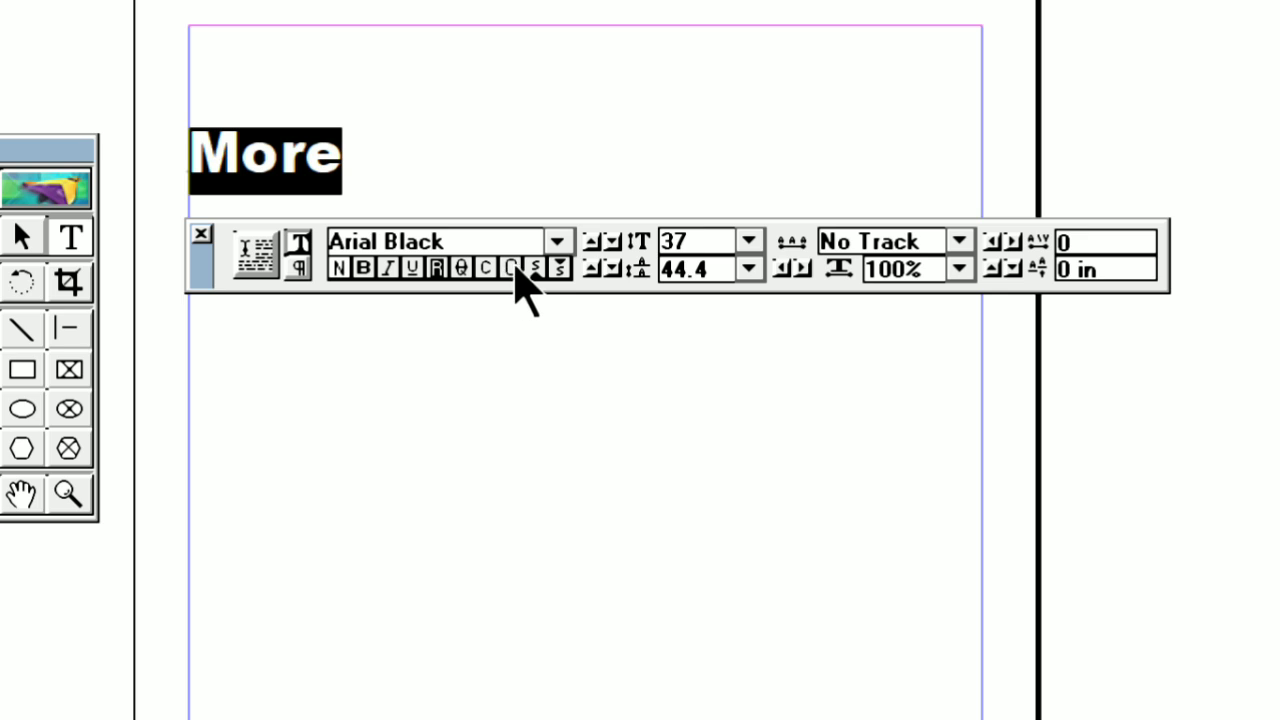
pyautogui.click(513, 268)
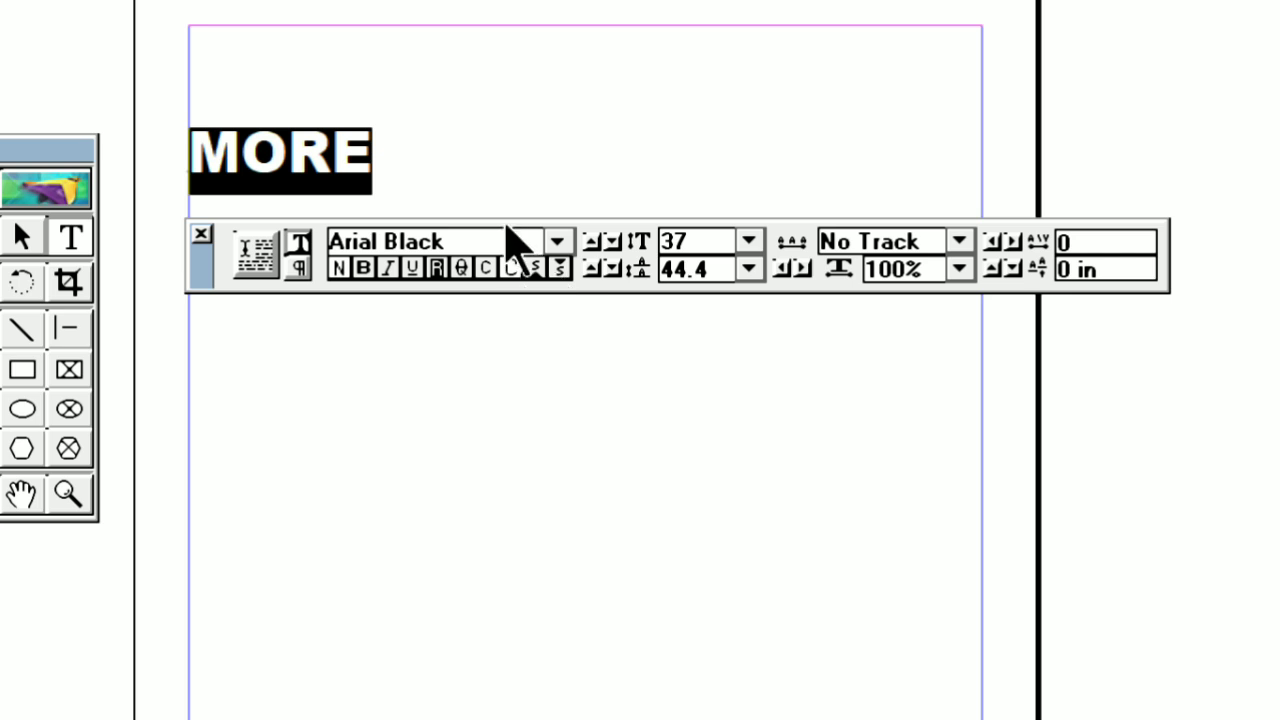
# Delete the word "MORE" and enter "A2" in its place
pyautogui.click(373, 150)
pyautogui.press('BackSpace')
pyautogui.press('BackSpace')
pyautogui.press('BackSpace')
pyautogui.press('BackSpace')
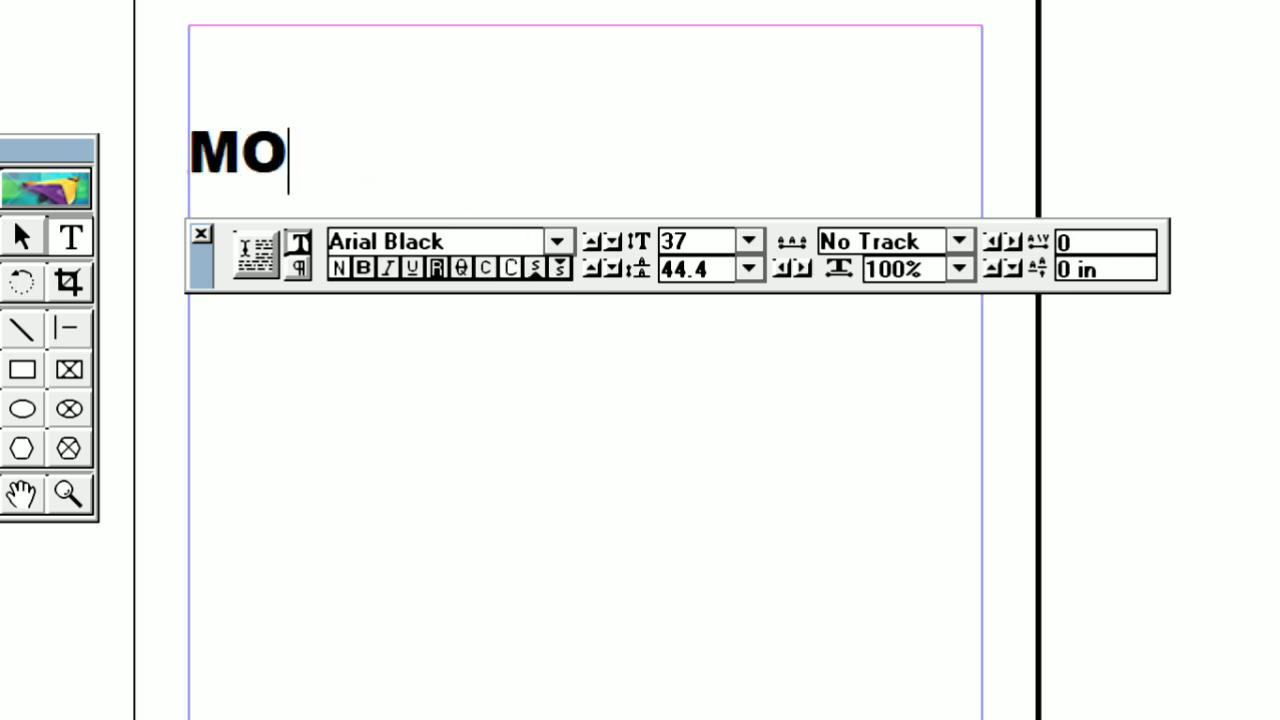
pyautogui.write('A')
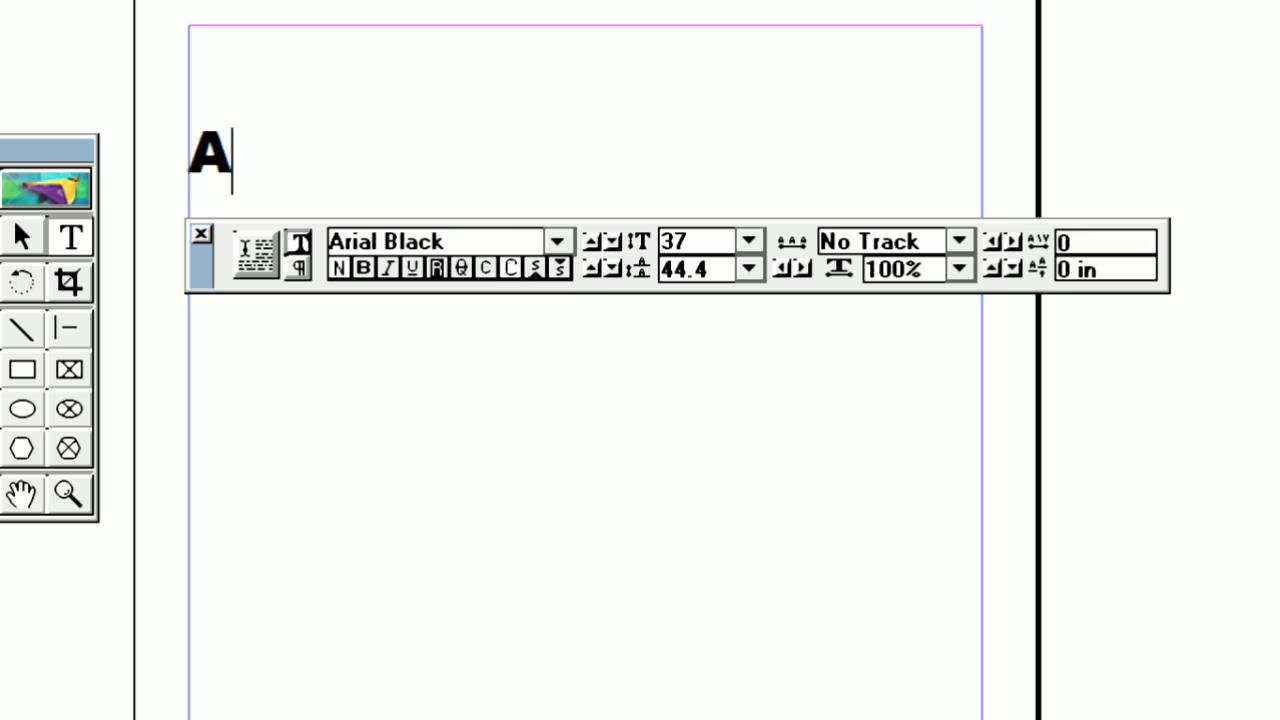
pyautogui.write('2')
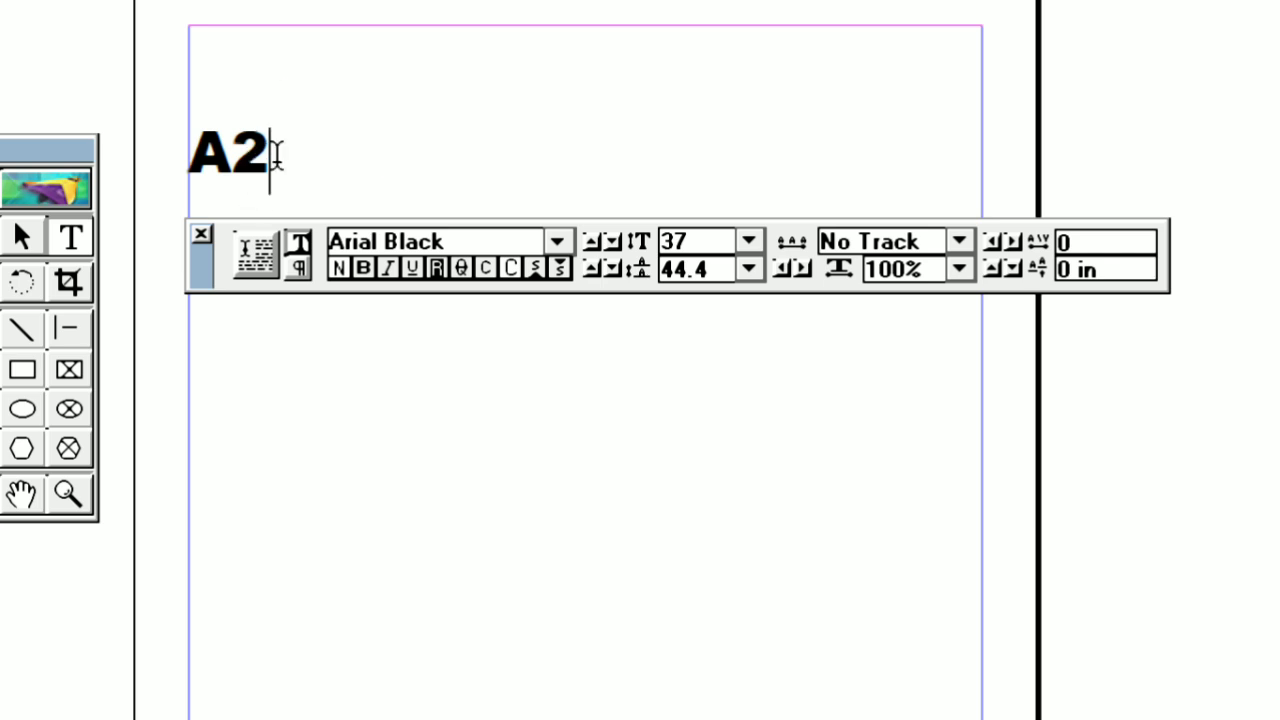
# Try superscript on the "2" of "A2" and remove it again
pyautogui.moveTo(252, 140); pyautogui.dragTo(247, 143)
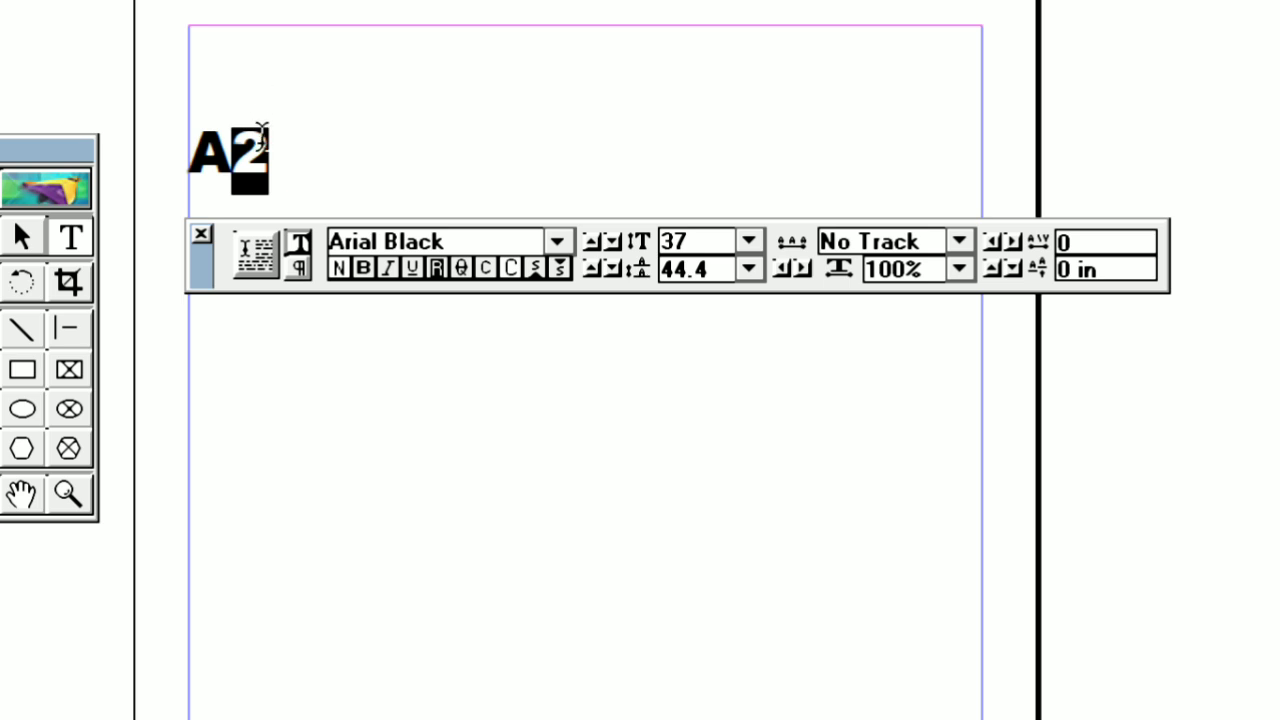
pyautogui.click(350, 160)
pyautogui.moveTo(252, 145); pyautogui.dragTo(251, 172)
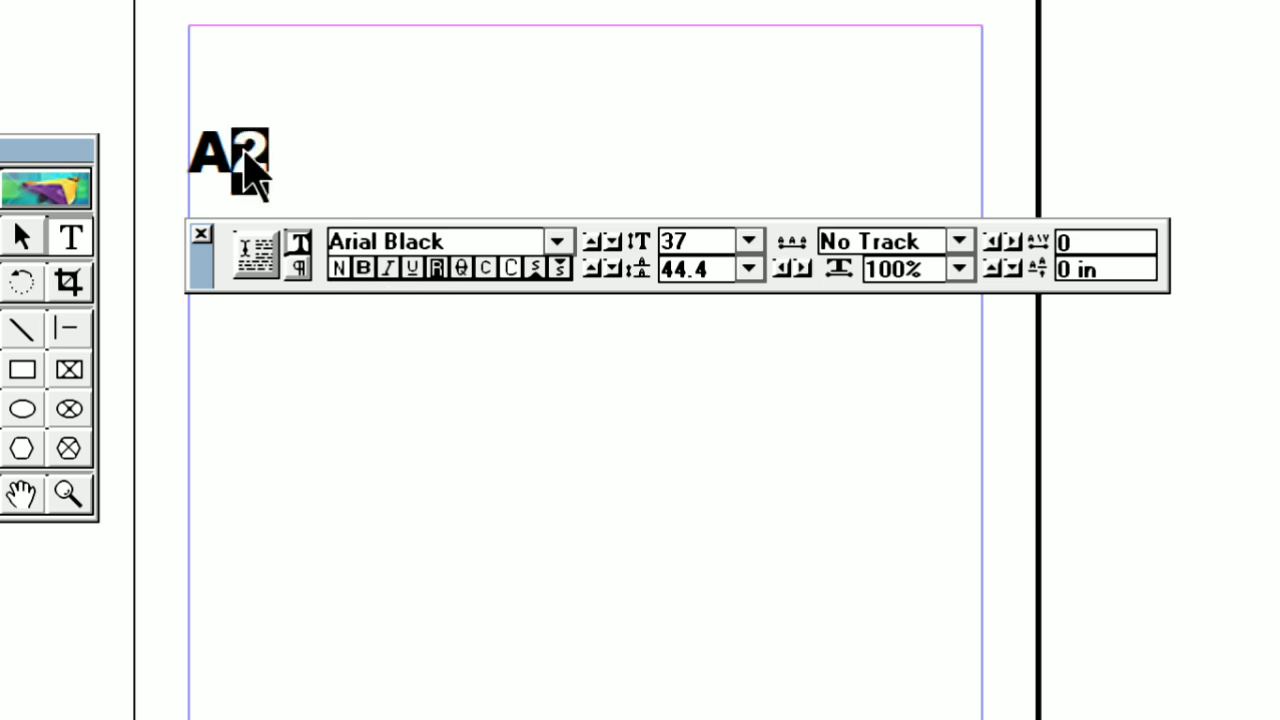
pyautogui.click(531, 266)
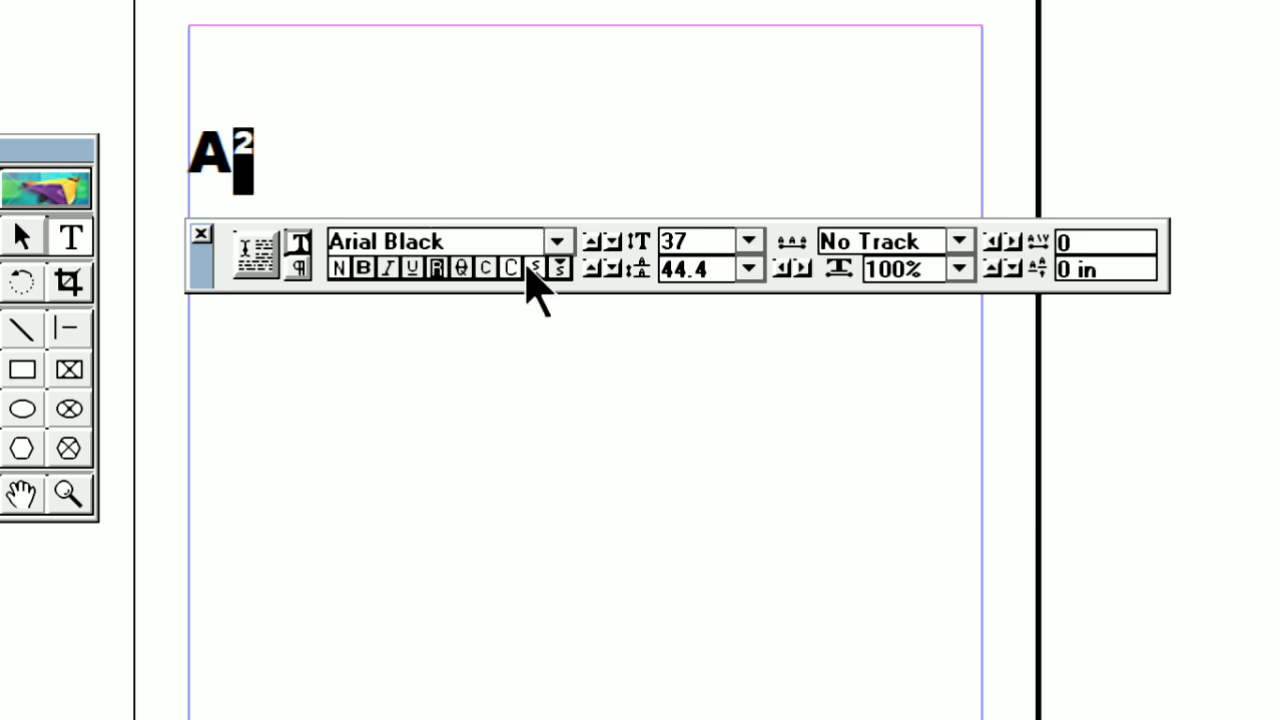
pyautogui.click(320, 150)
pyautogui.moveTo(257, 142); pyautogui.dragTo(240, 142)
pyautogui.click(537, 268)
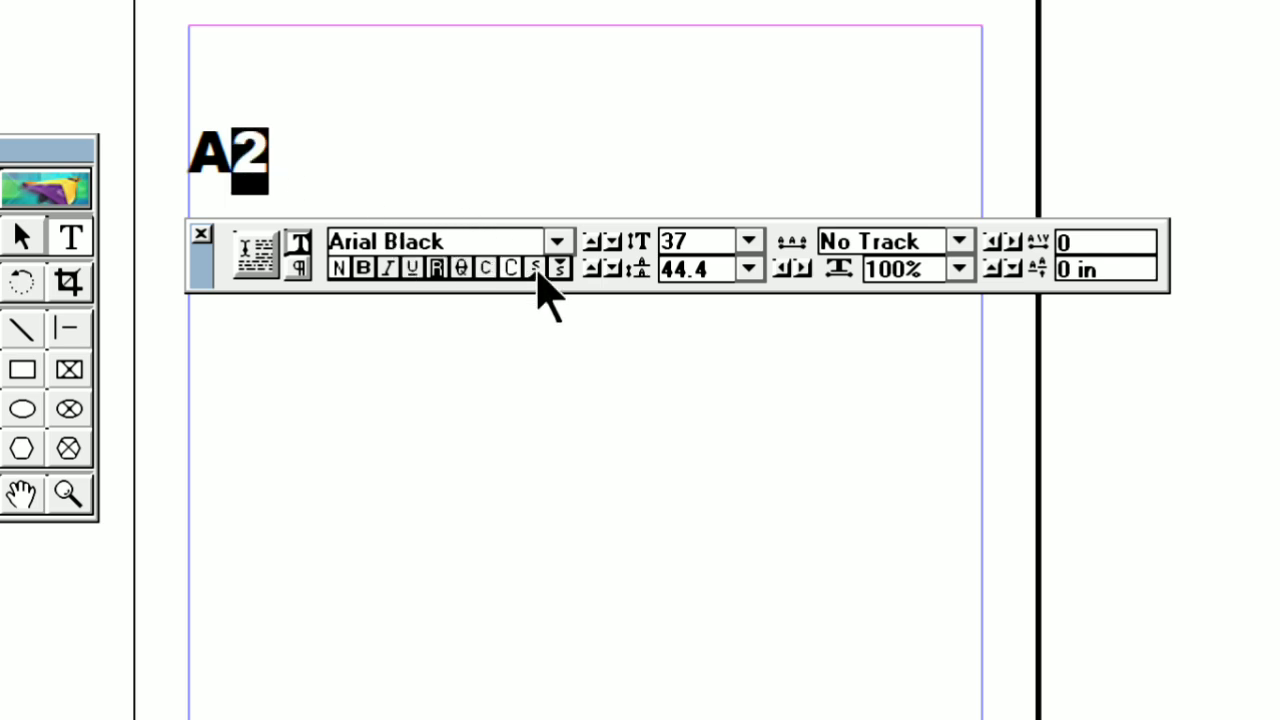
pyautogui.click(232, 160)
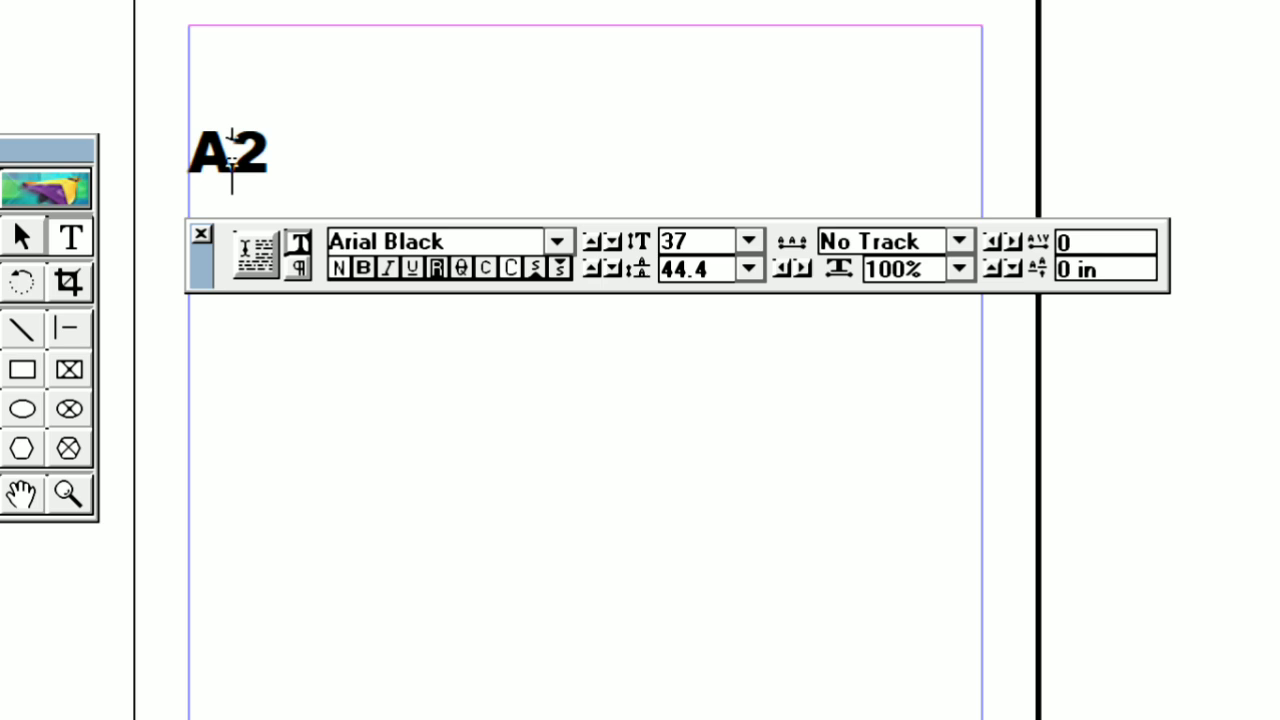
# Replace the "A" with "H" to read "H2", and try subscript on the "2" before removing it
pyautogui.press('BackSpace')
pyautogui.write('H')
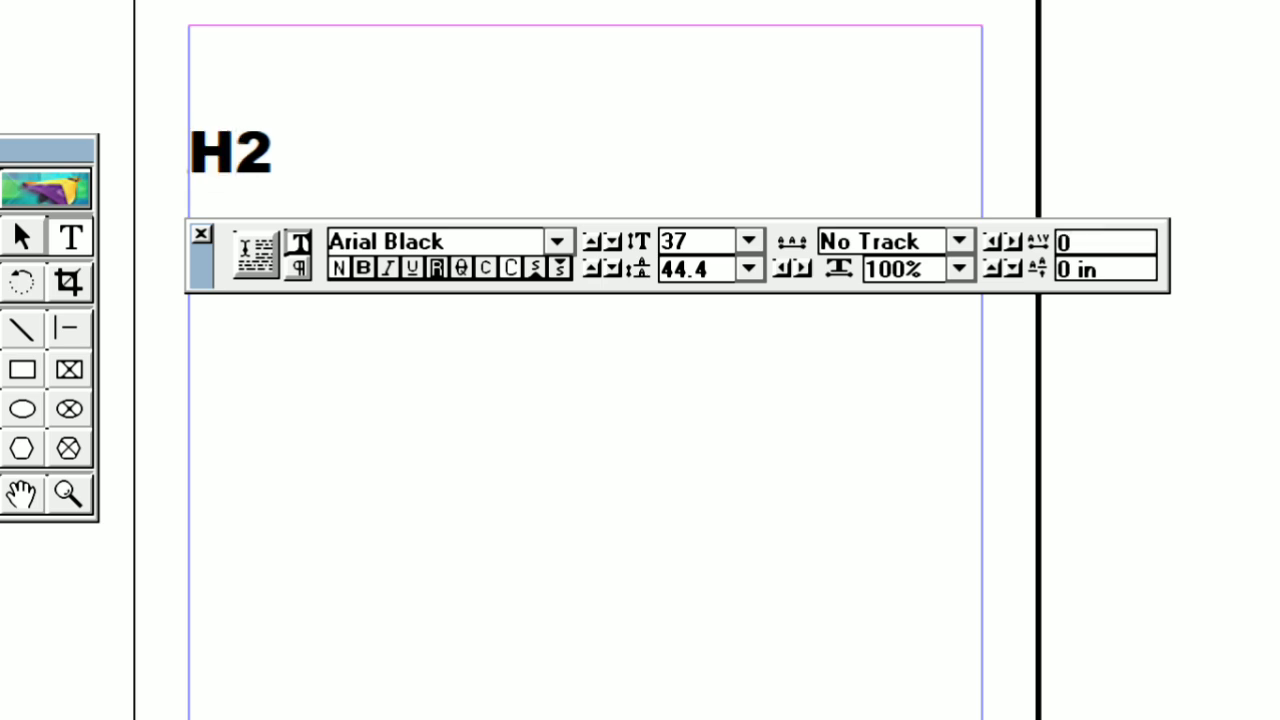
pyautogui.click(274, 150)
pyautogui.moveTo(266, 150); pyautogui.dragTo(238, 172)
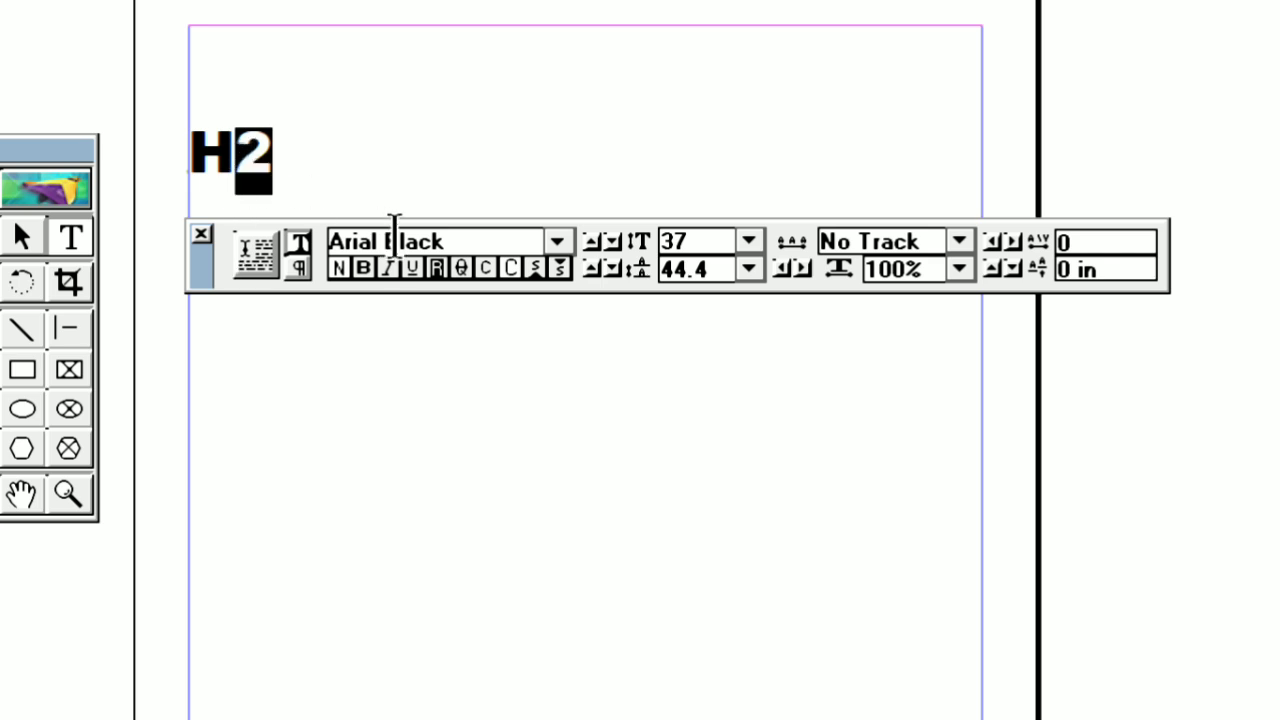
pyautogui.click(562, 268)
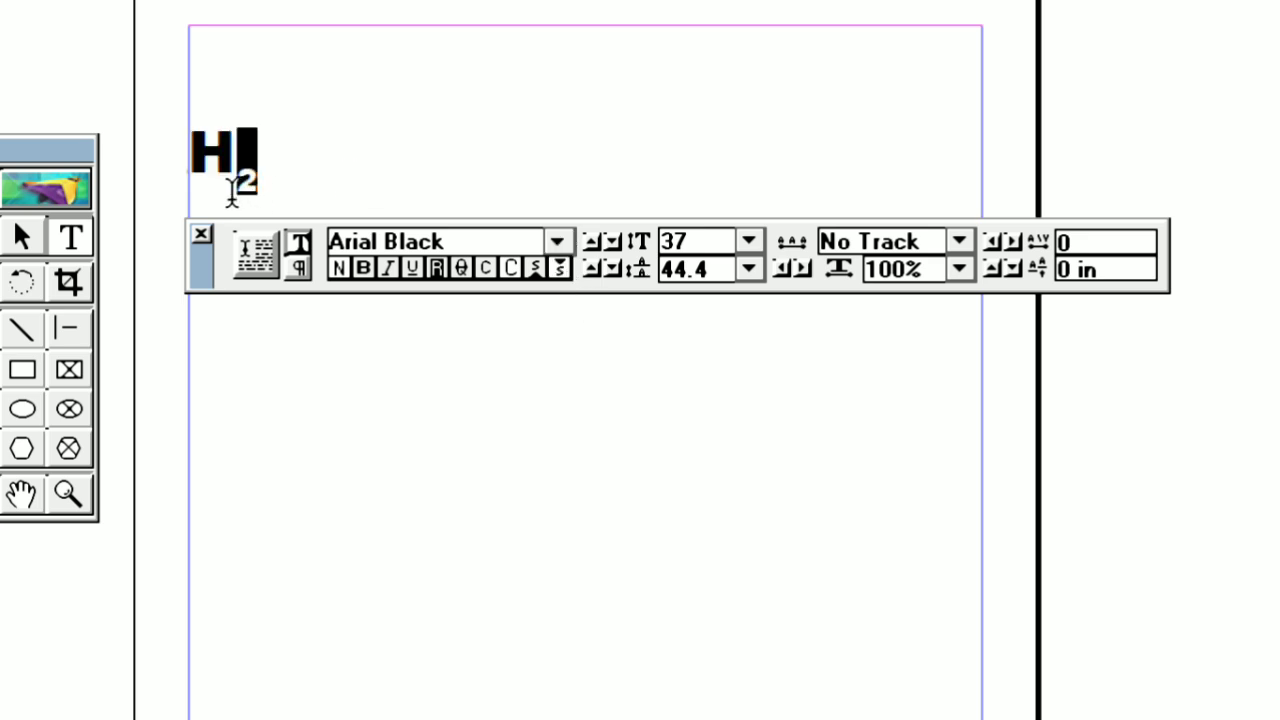
pyautogui.click(557, 276)
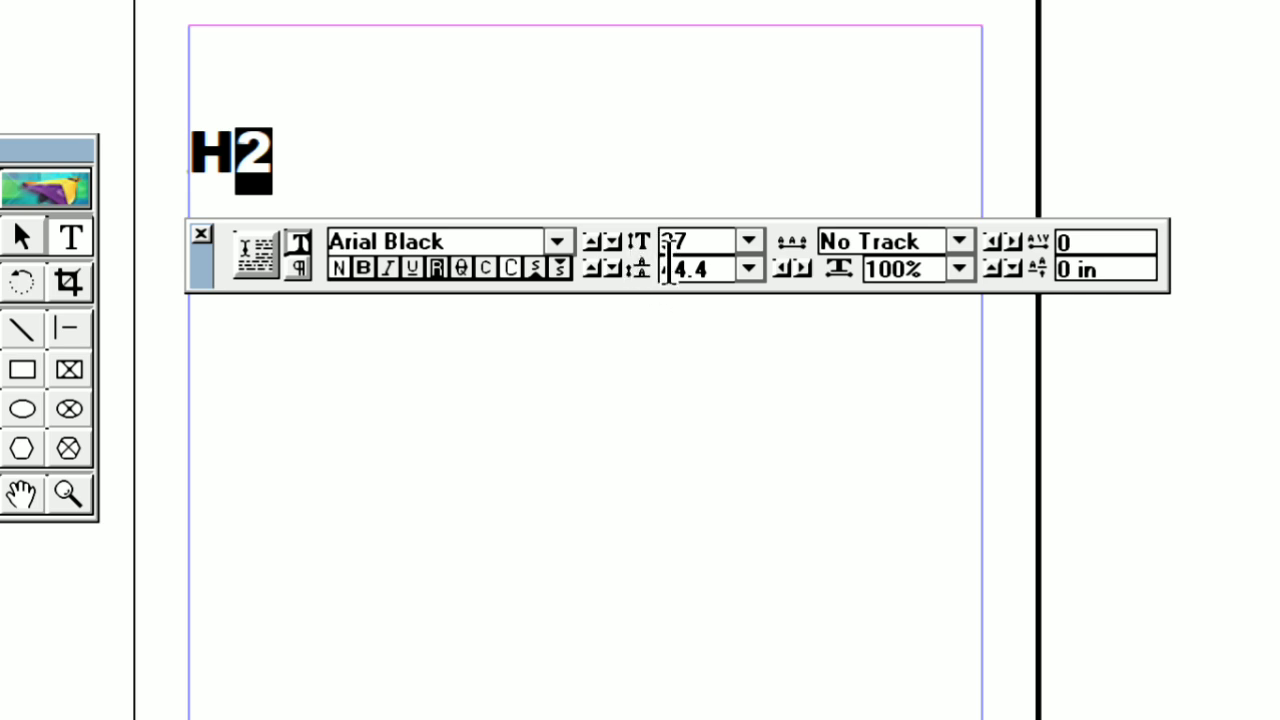
# Set only the "2" of "H2" to font size 48
pyautogui.click(748, 242)
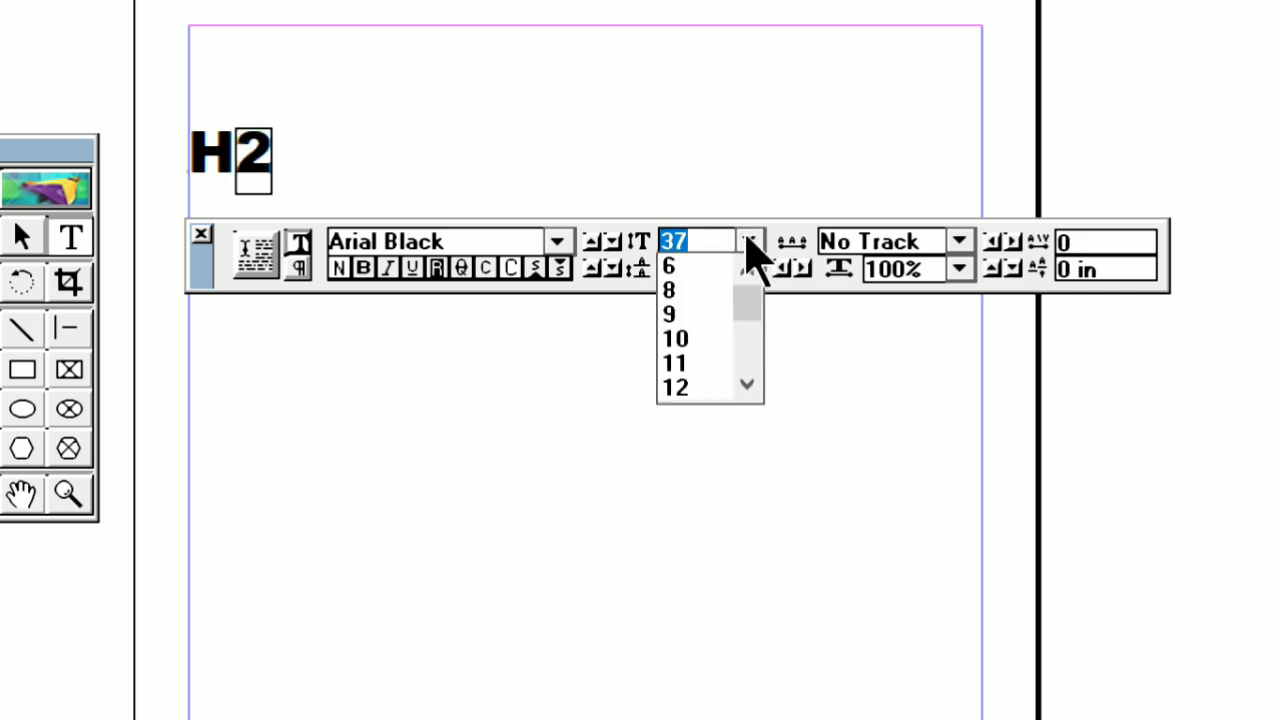
pyautogui.click(748, 381)
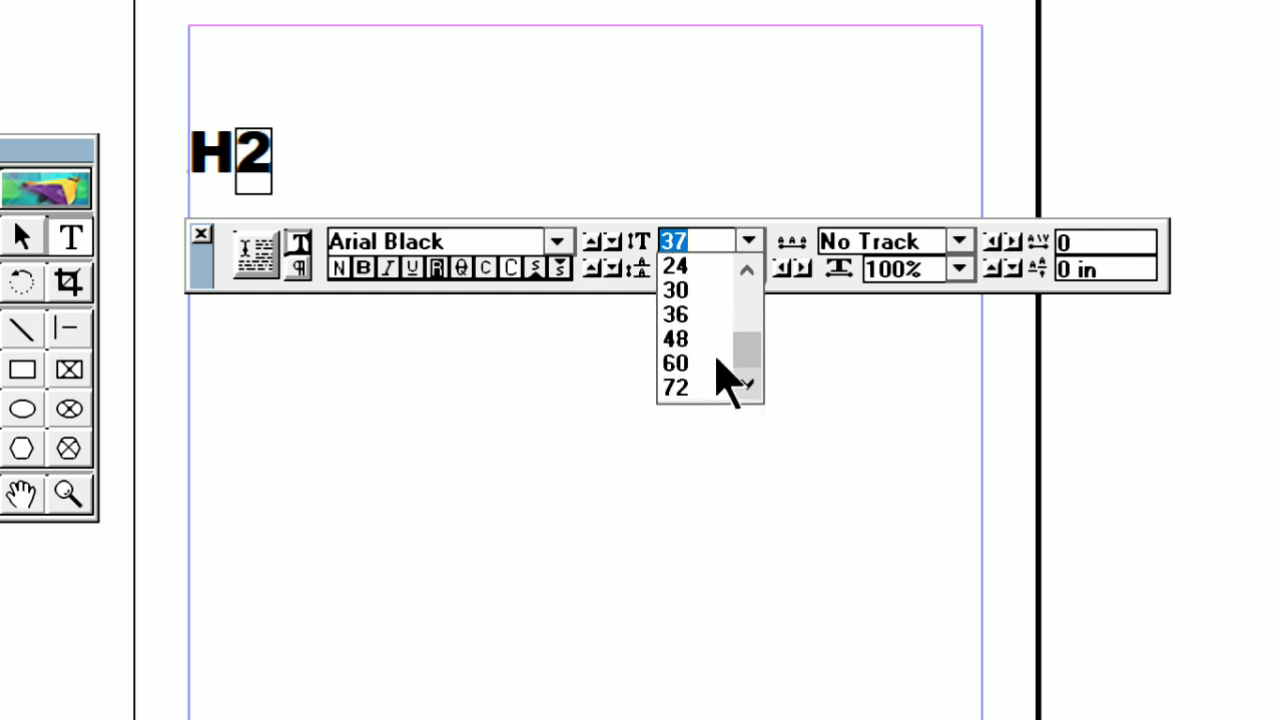
pyautogui.click(679, 337)
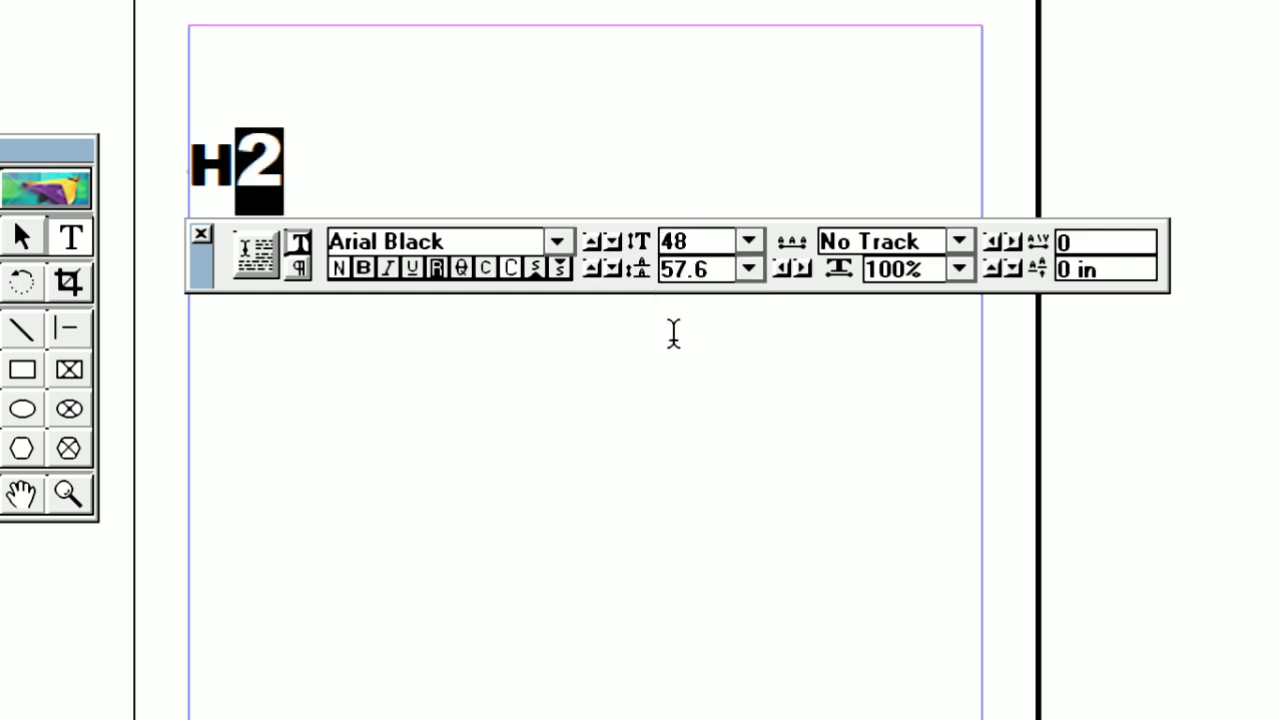
# Try font size 12 and then 60 on the whole "H2" text
pyautogui.moveTo(300, 150); pyautogui.dragTo(160, 135)
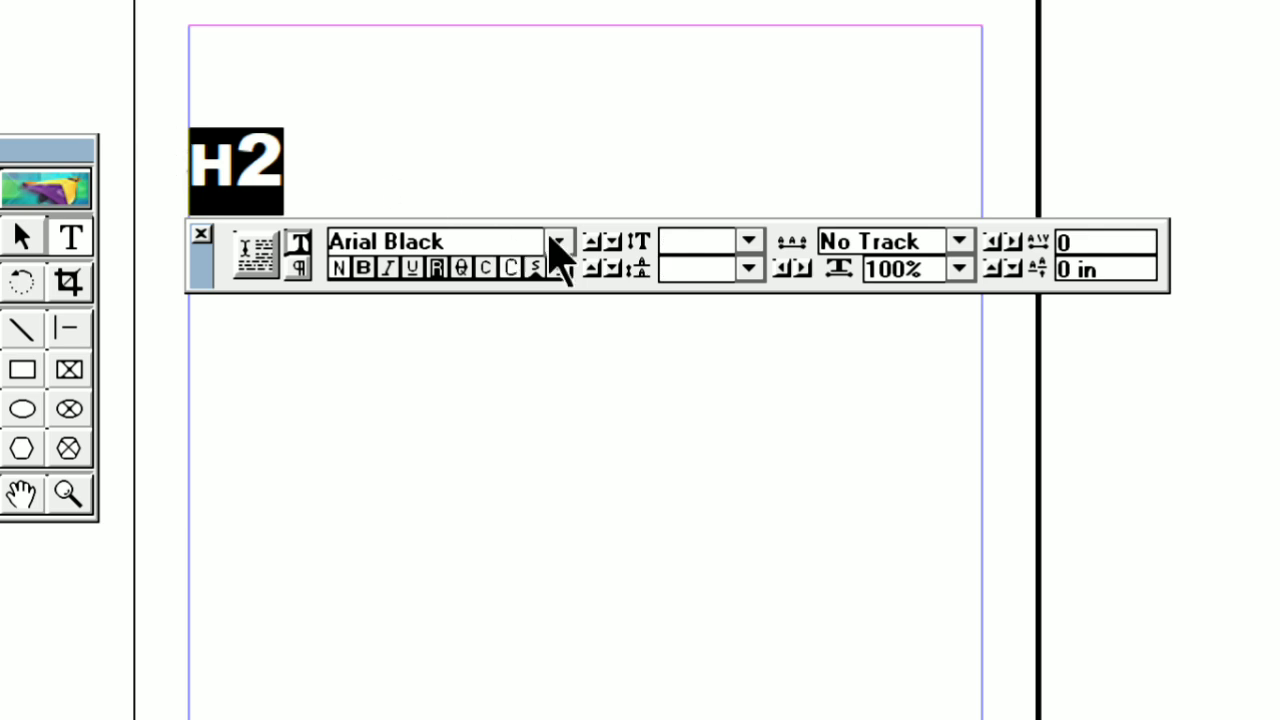
pyautogui.click(748, 241)
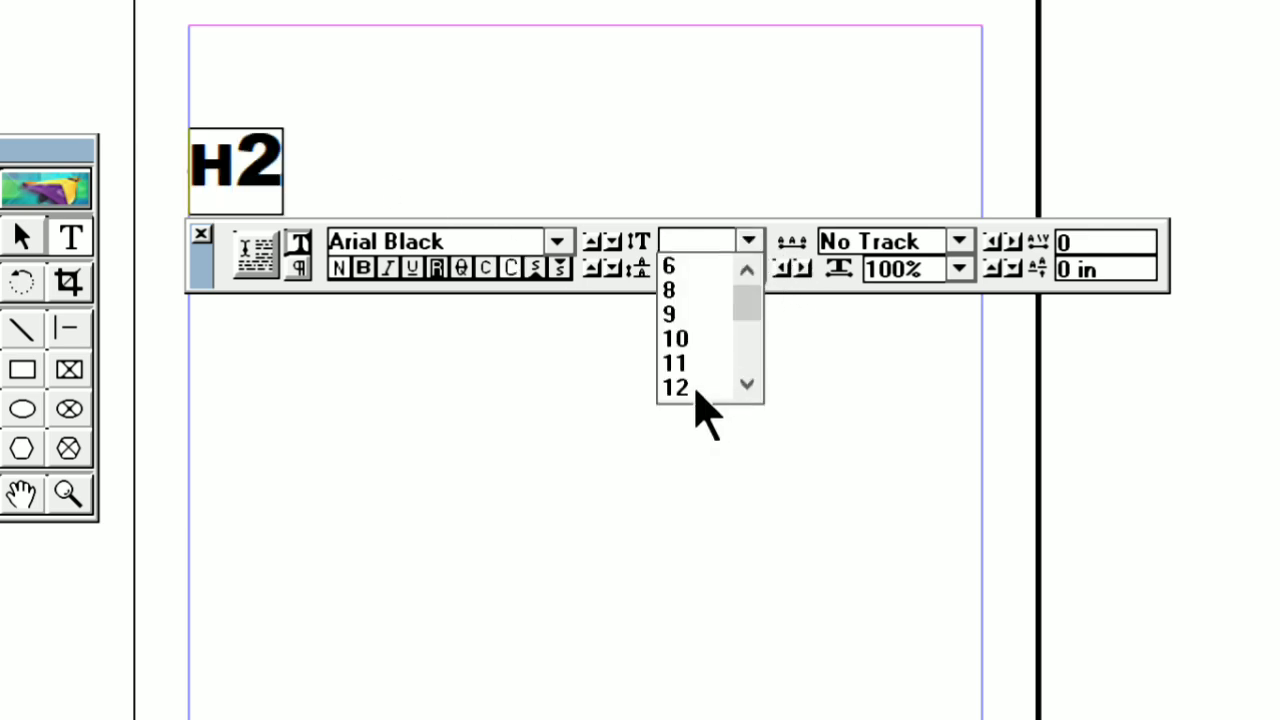
pyautogui.click(700, 320)
pyautogui.click(752, 243)
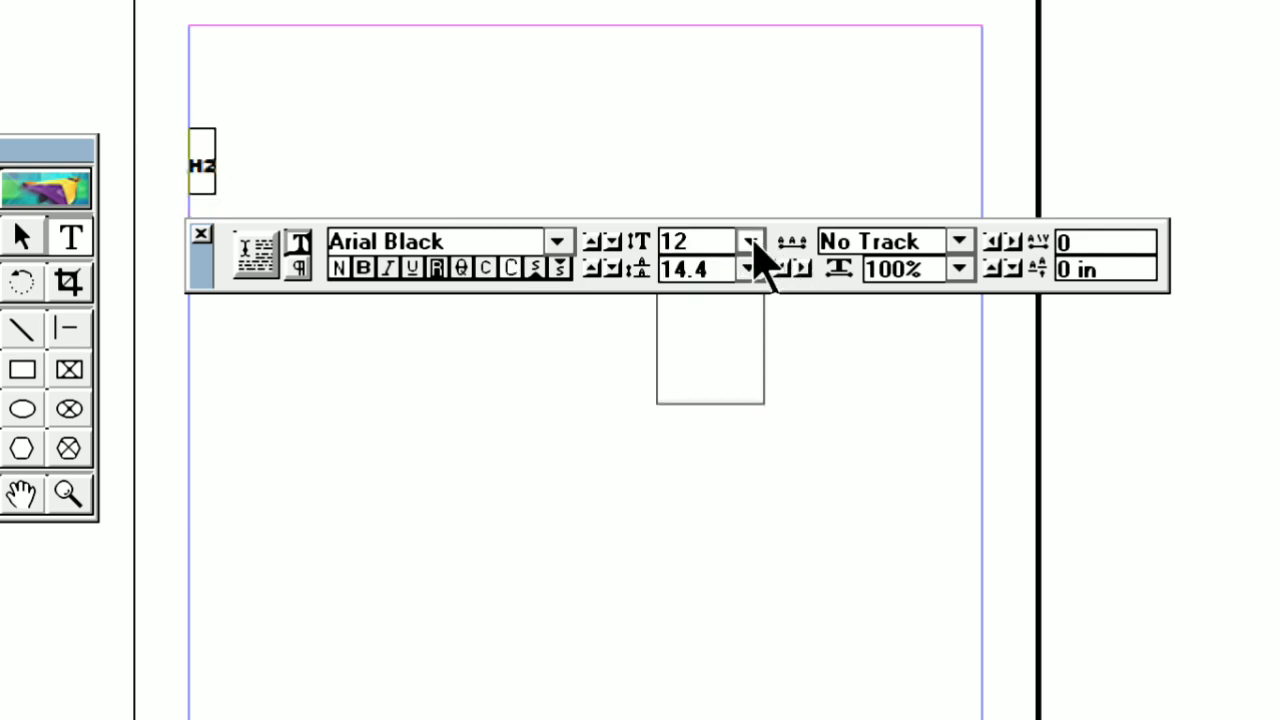
pyautogui.moveTo(750, 336); pyautogui.dragTo(741, 383)
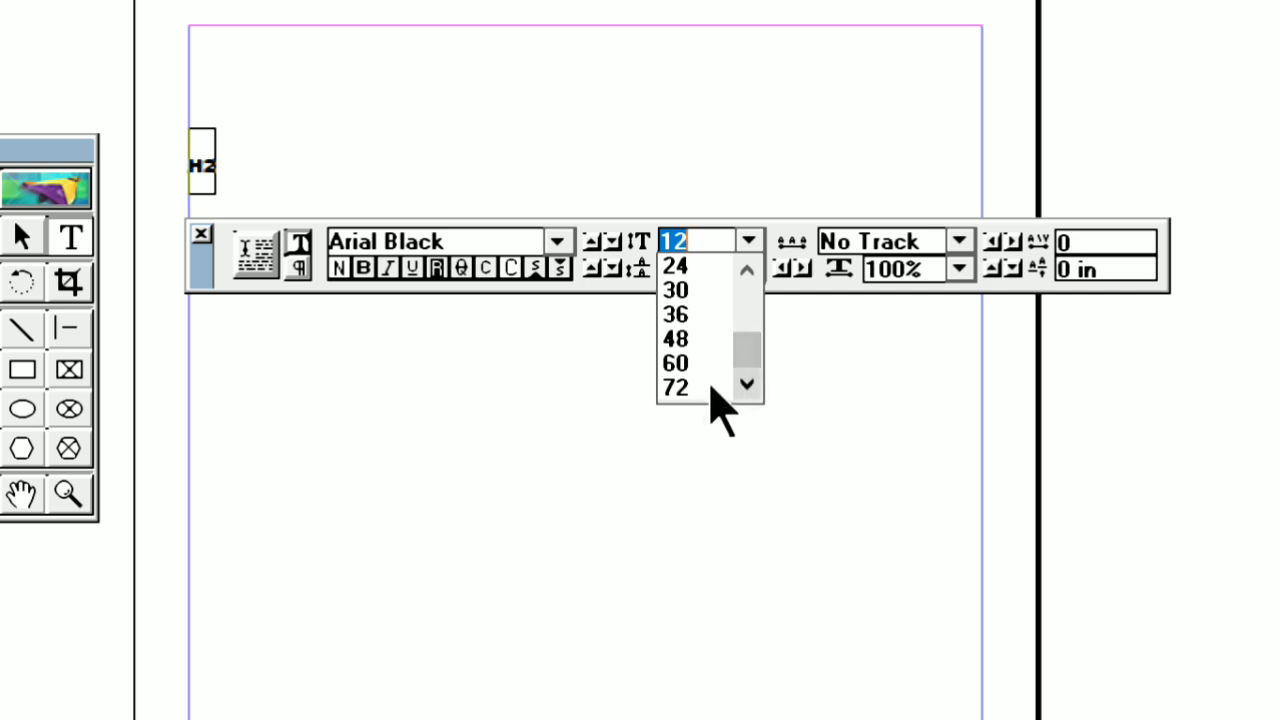
pyautogui.click(700, 364)
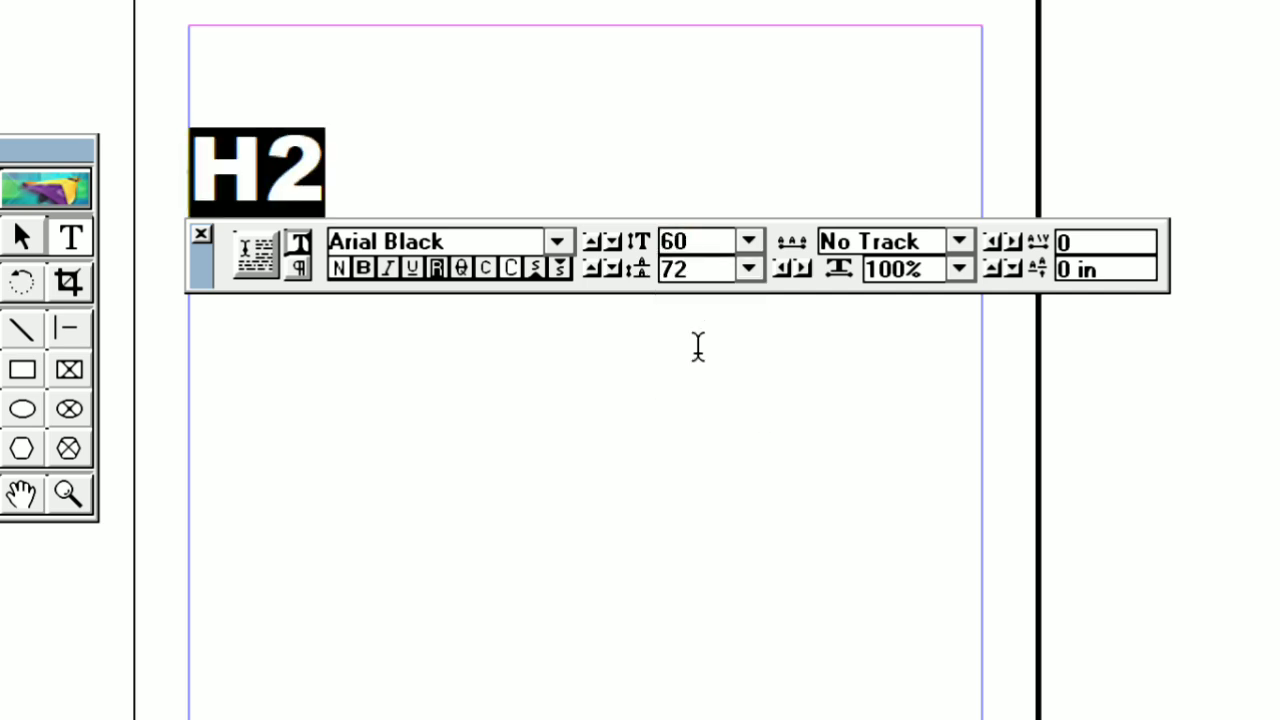
# Re-enter 60 as the font size of "H2" and raise it to 72
pyautogui.click(711, 240)
pyautogui.press('BackSpace')
pyautogui.press('BackSpace')
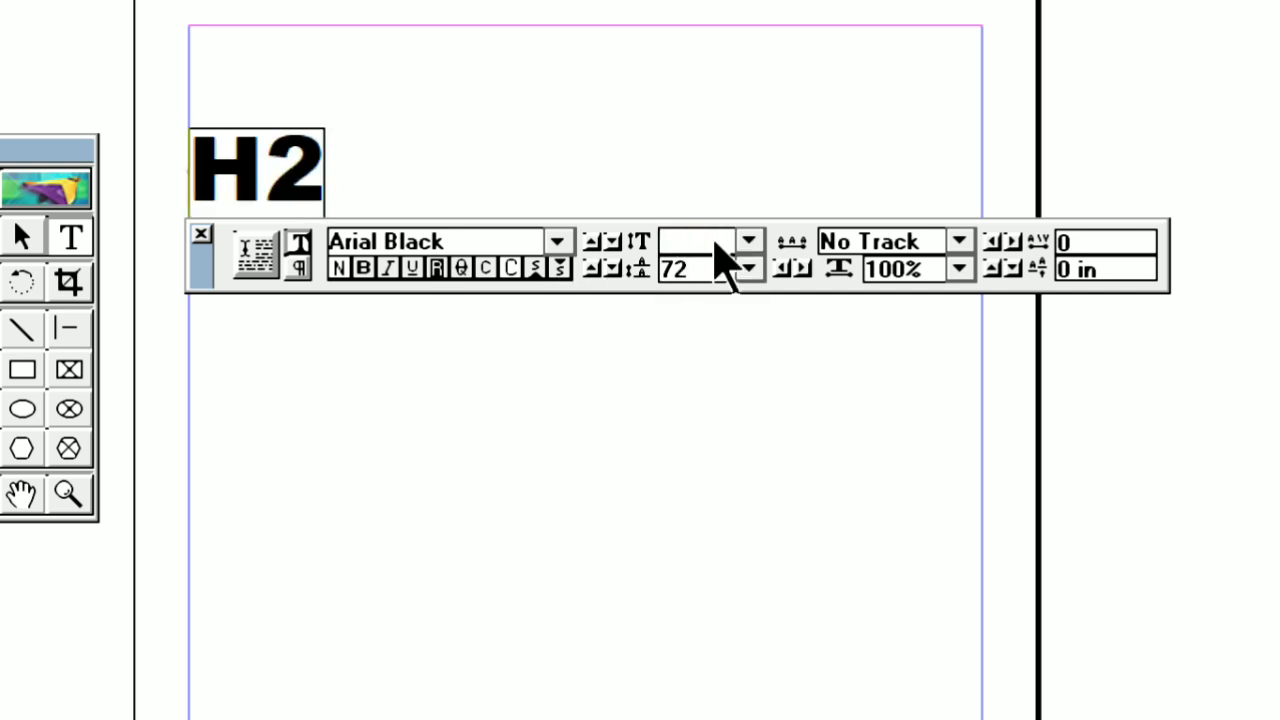
pyautogui.write('60')
pyautogui.click(748, 243)
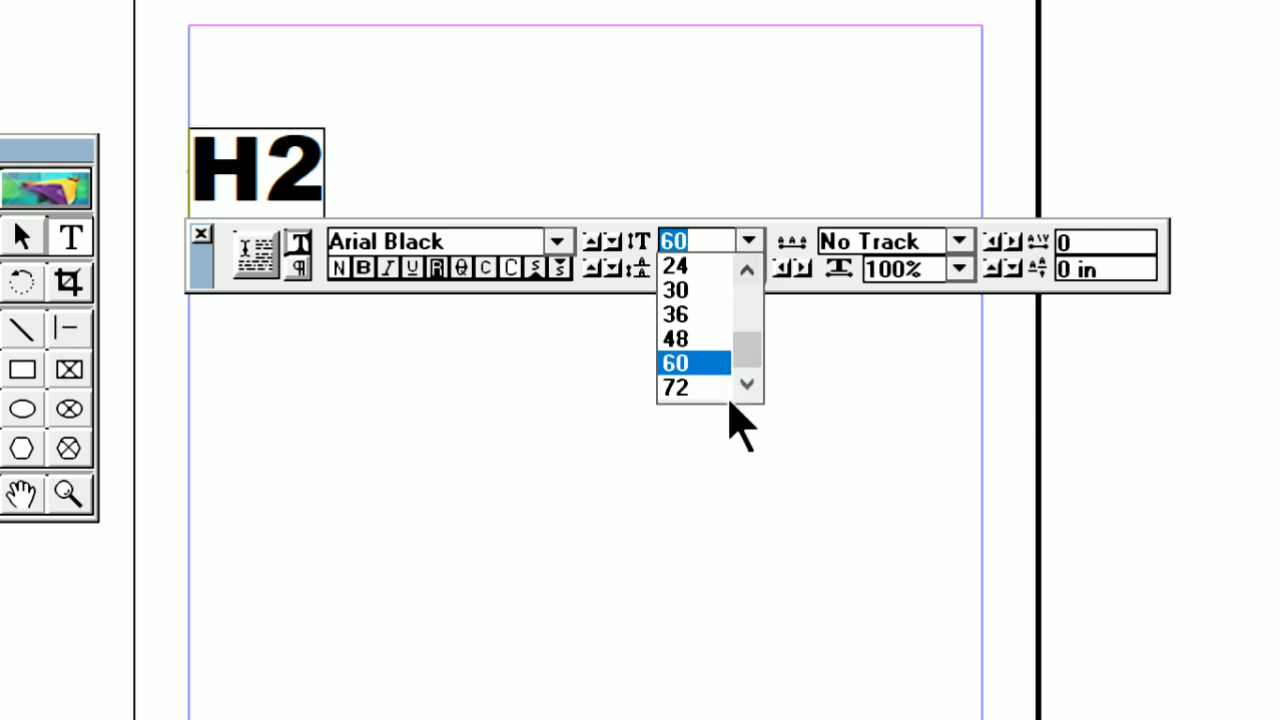
pyautogui.click(687, 387)
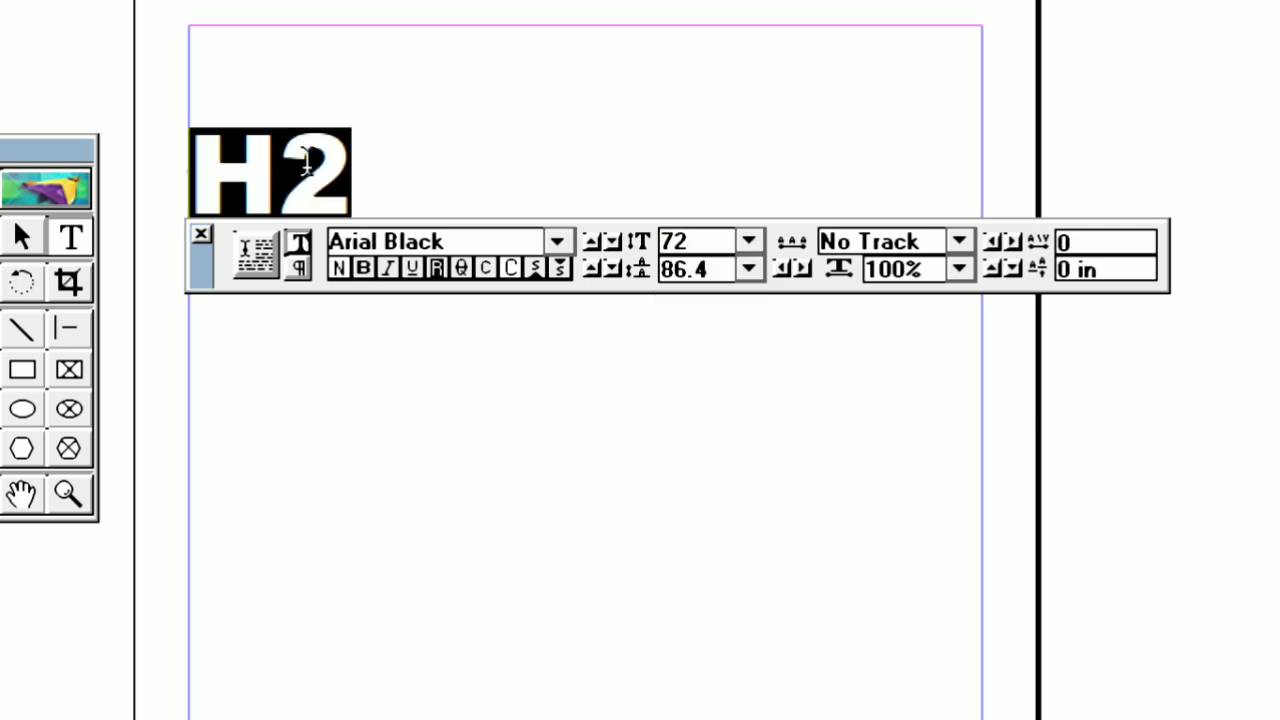
# Reduce the font size of the whole "H2" text to 18
pyautogui.click(748, 242)
pyautogui.click(748, 268)
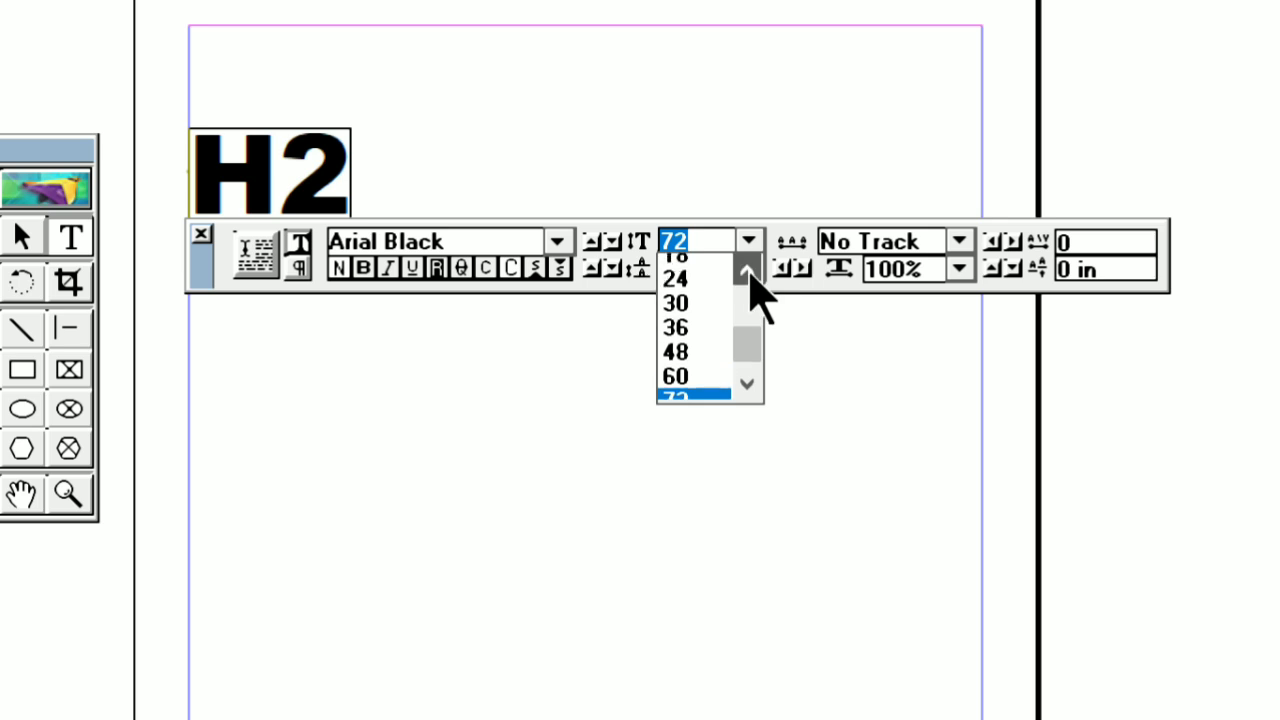
pyautogui.click(748, 268)
pyautogui.click(748, 268)
pyautogui.click(699, 306)
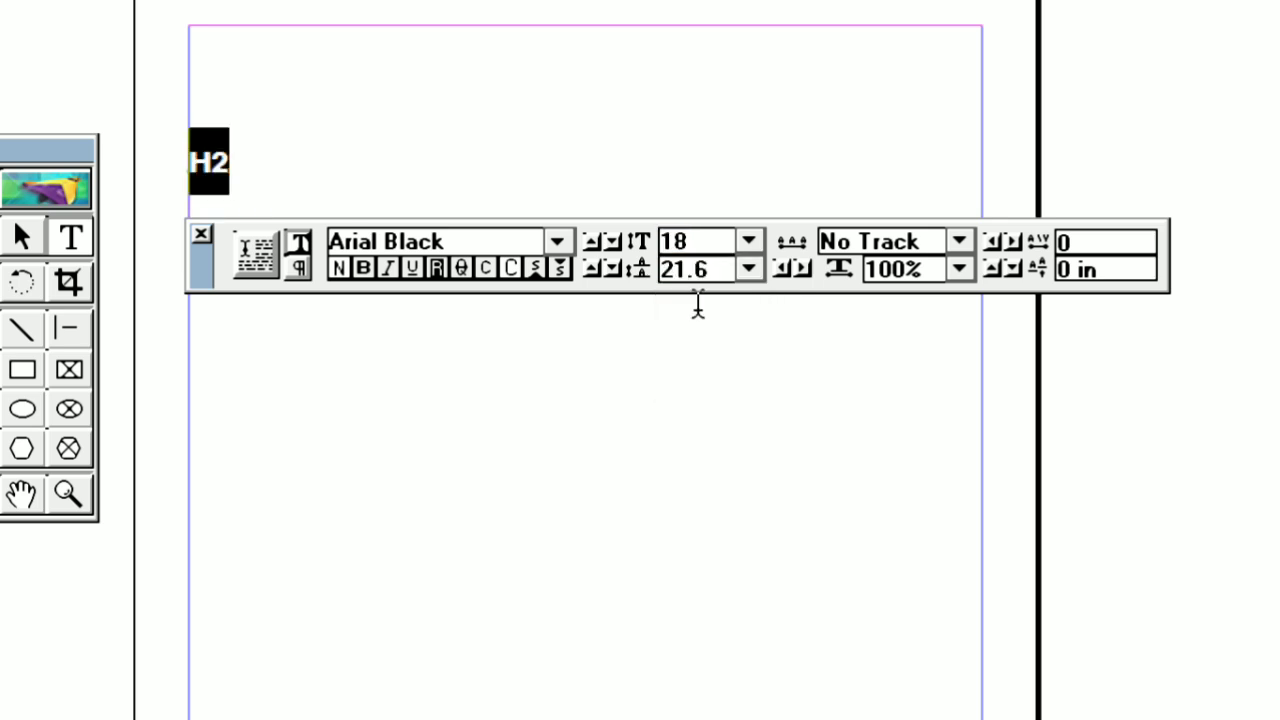
# Add about three lines of random capital letters after "H2", beginning with "NKFKK FDSJFKJ DSK F JSL"
pyautogui.click(263, 173)
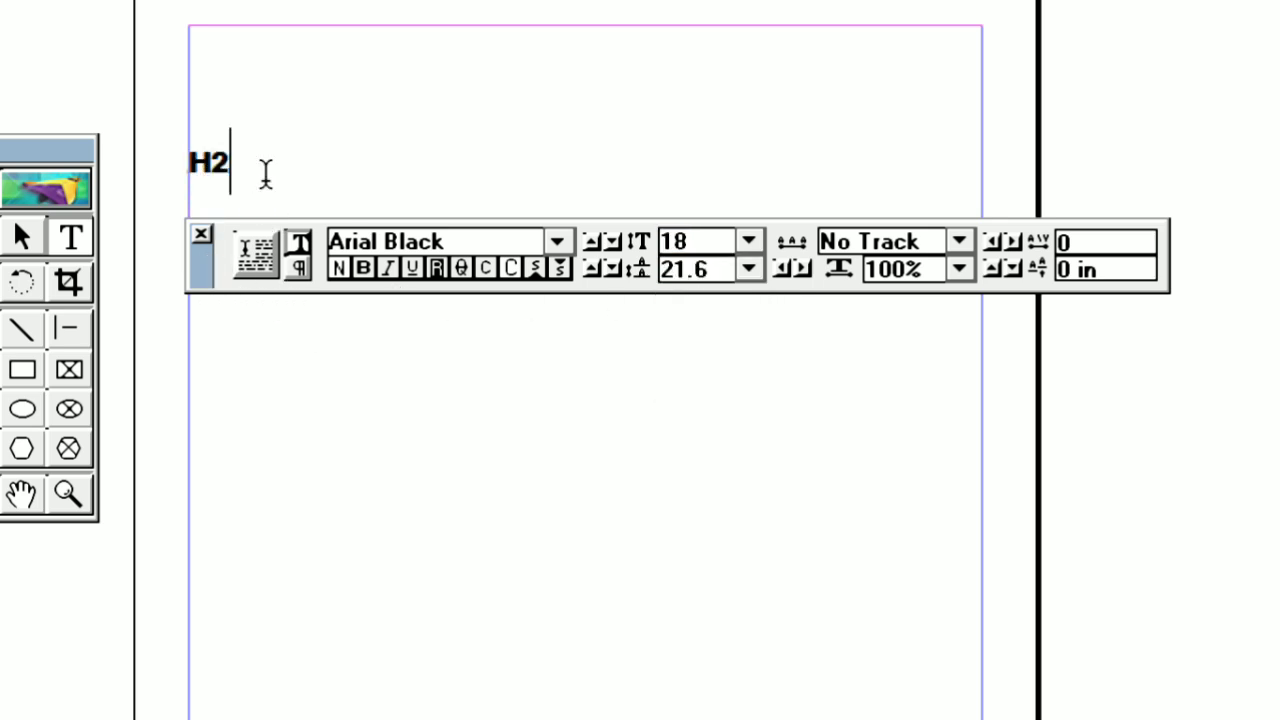
pyautogui.write('NKFKK FDSJFKJ ')
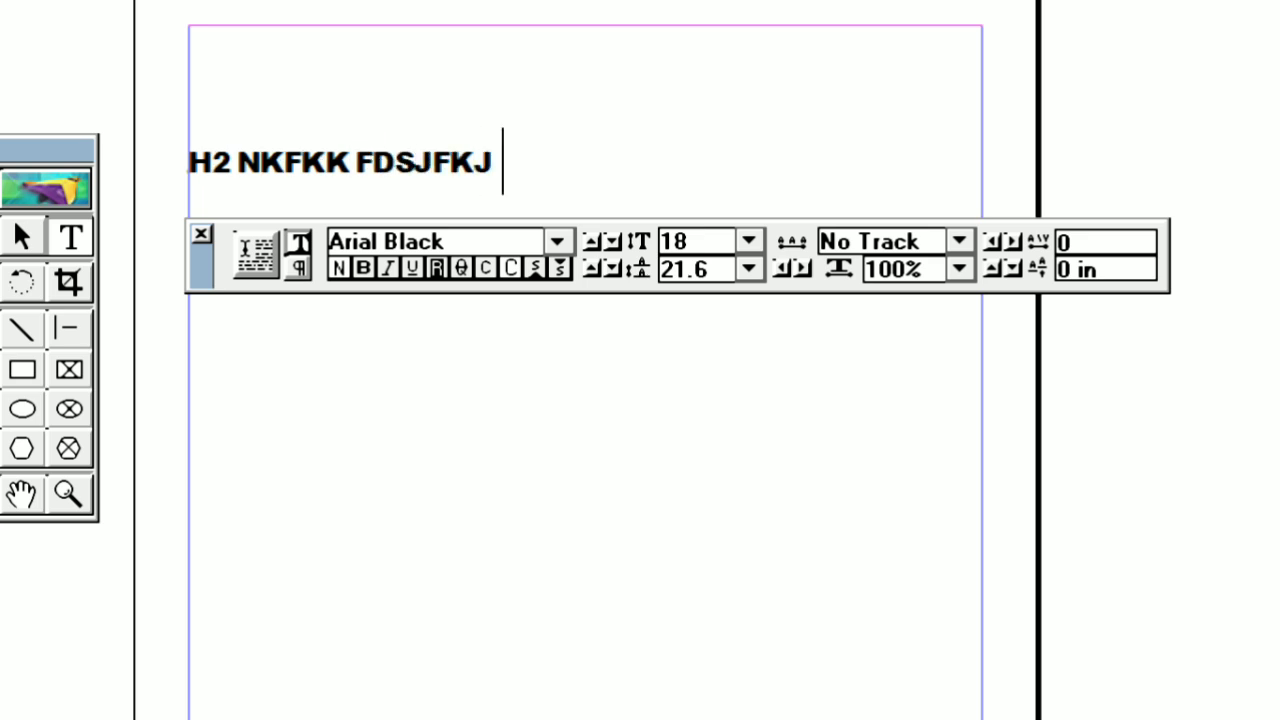
pyautogui.write('DSK F JSL FLKDJSFL JSLKF ')
pyautogui.write('DS ')
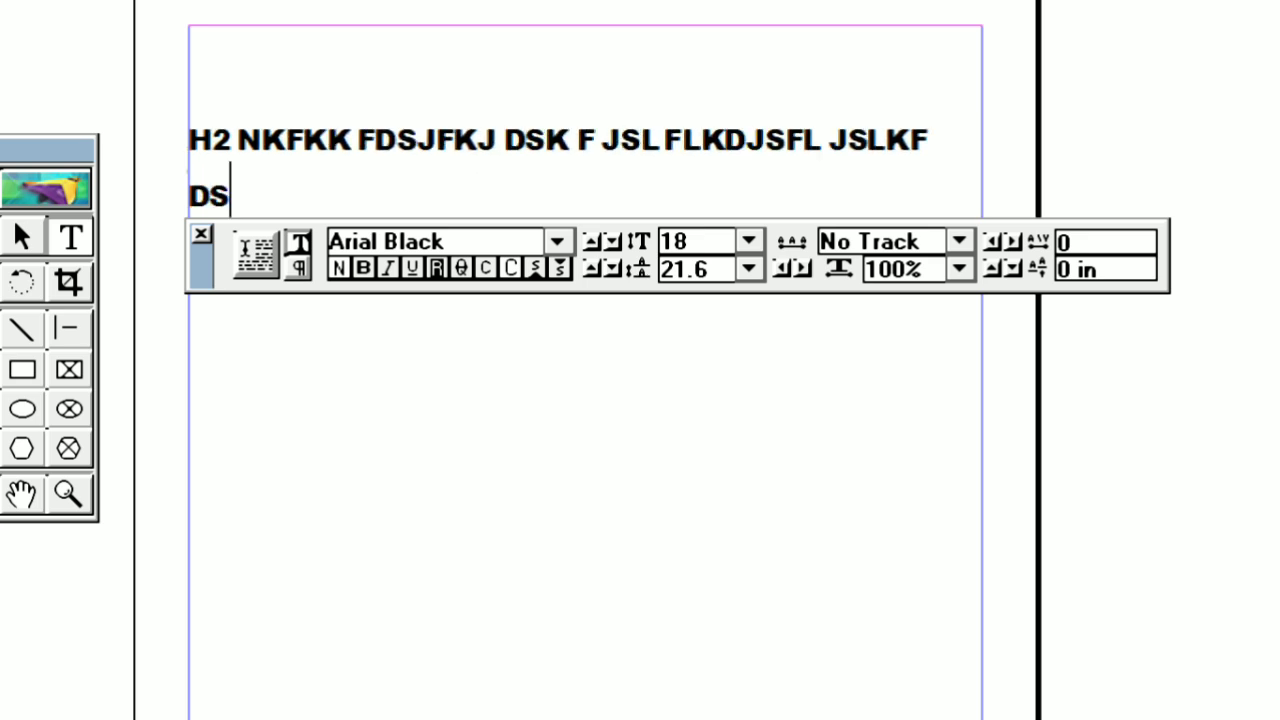
pyautogui.write('JFLKSLKFSKLJFS DFLKSKL F')
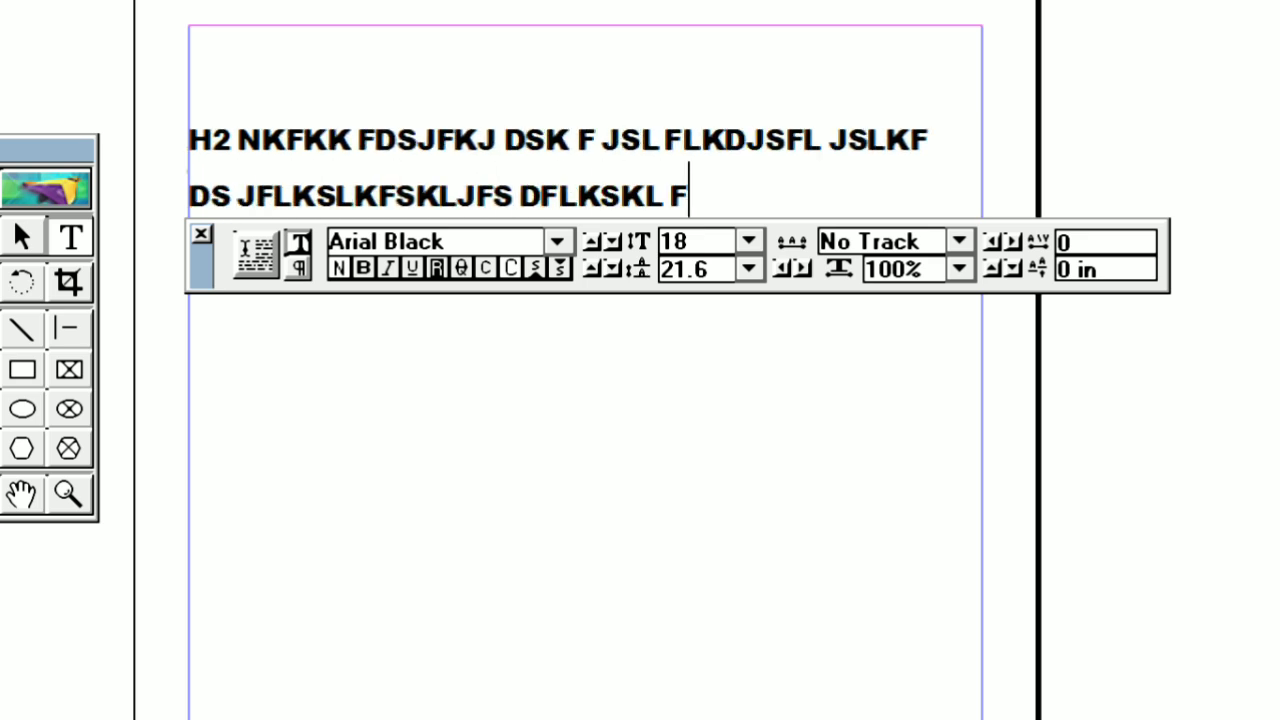
pyautogui.write('JLS FJLK FLKSD')
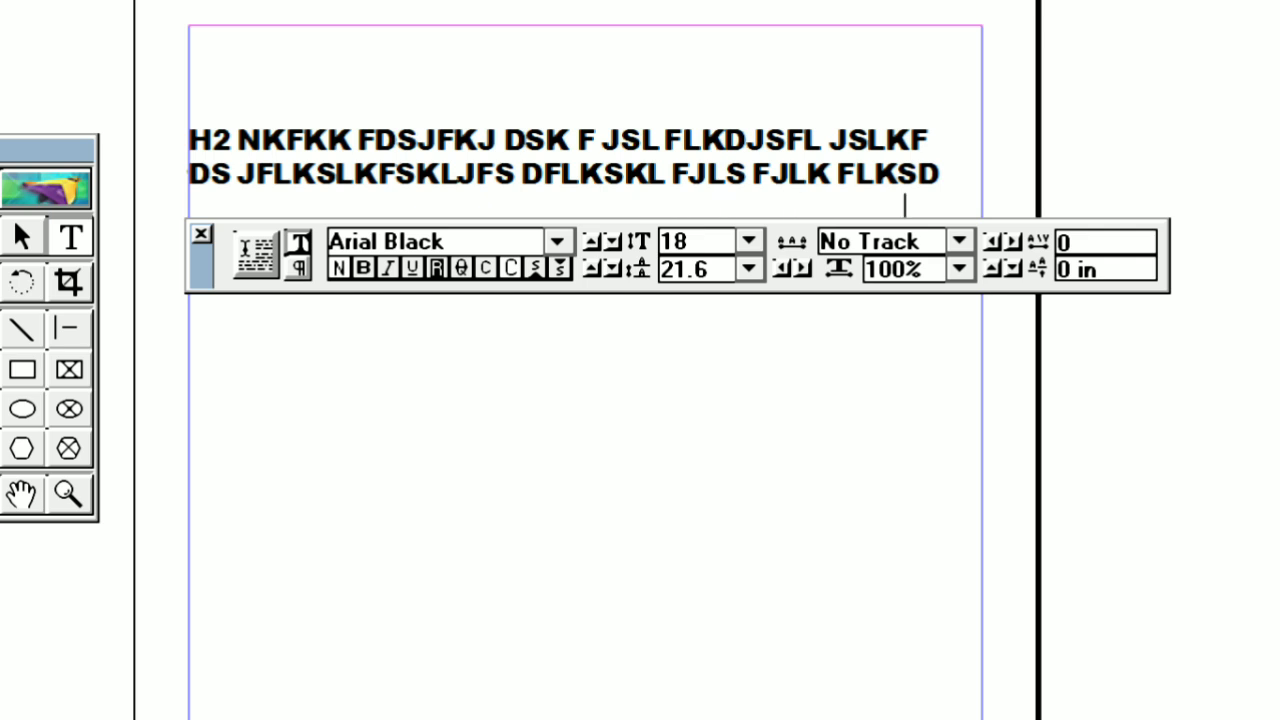
pyautogui.write(' FLKJSDLK FJSDKLFJLDSKJFLKDS FKLJS')
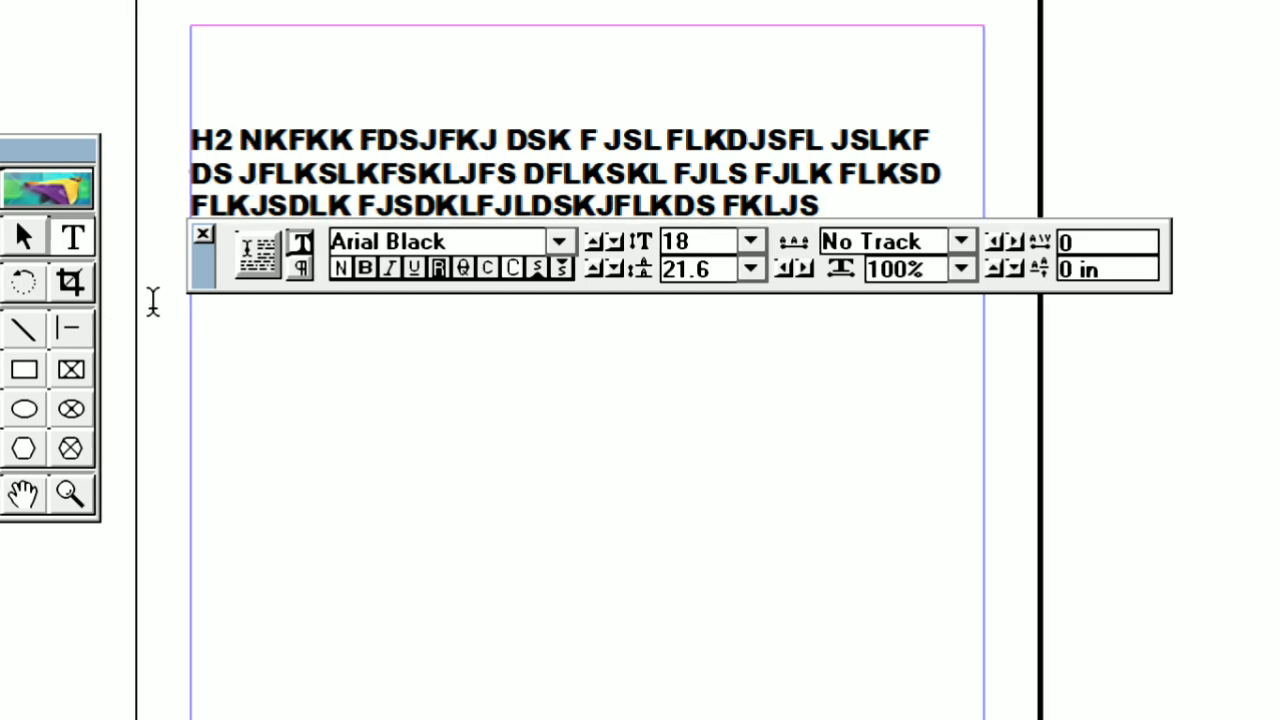
# Start a second paragraph reading "LKFJSKLFJSLKJFLK" and delete its first letter
pyautogui.press('Return')
pyautogui.write('LKFJSKLFJSLKJFLK')
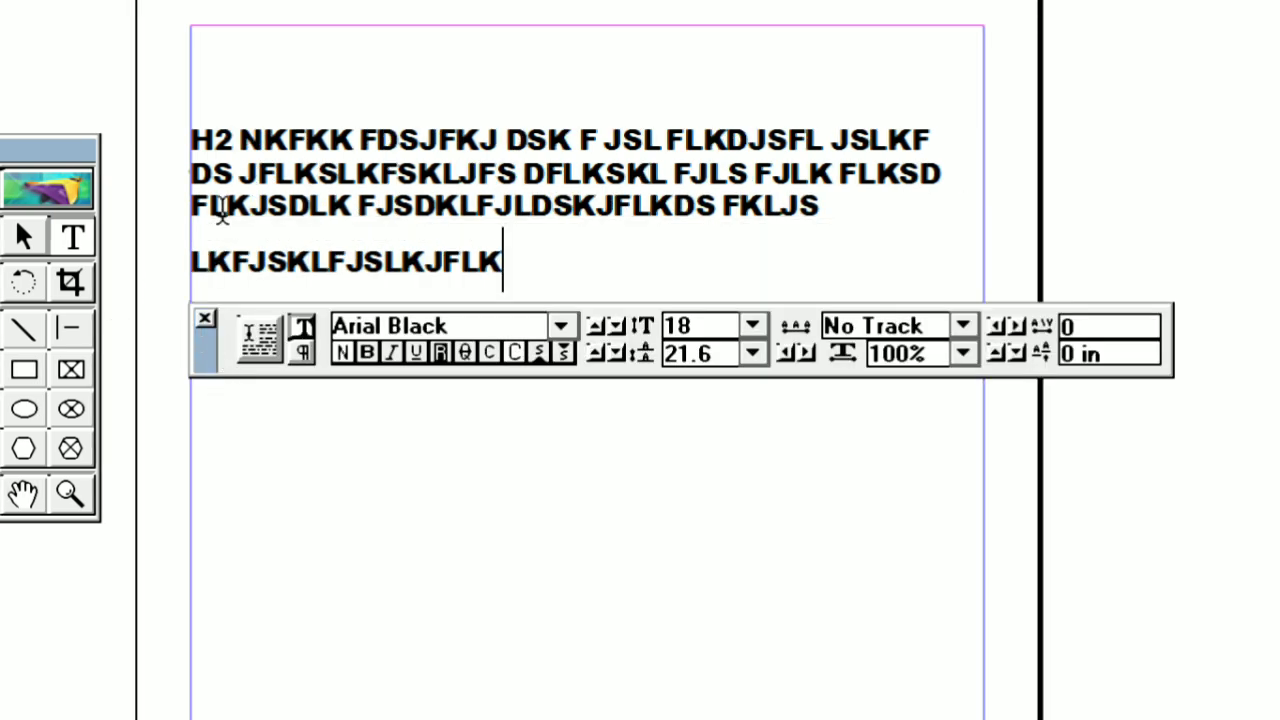
pyautogui.doubleClick(258, 170)
pyautogui.click(852, 210)
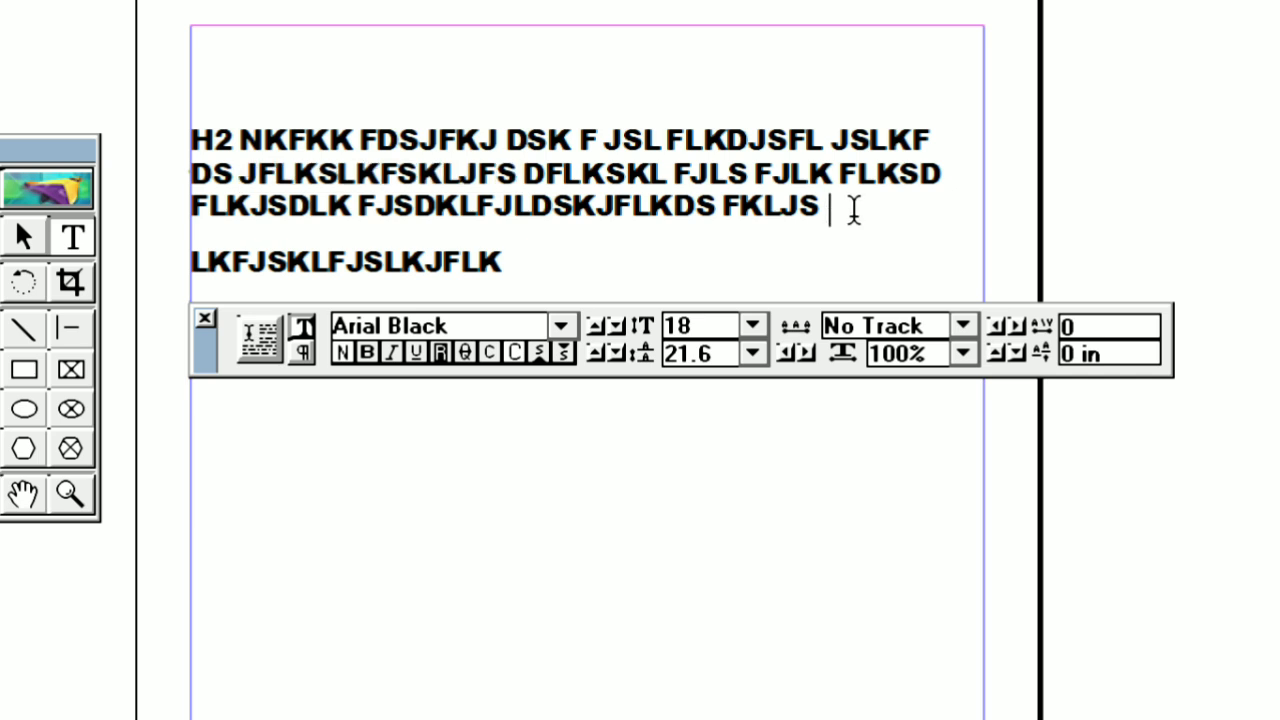
pyautogui.press('Delete')
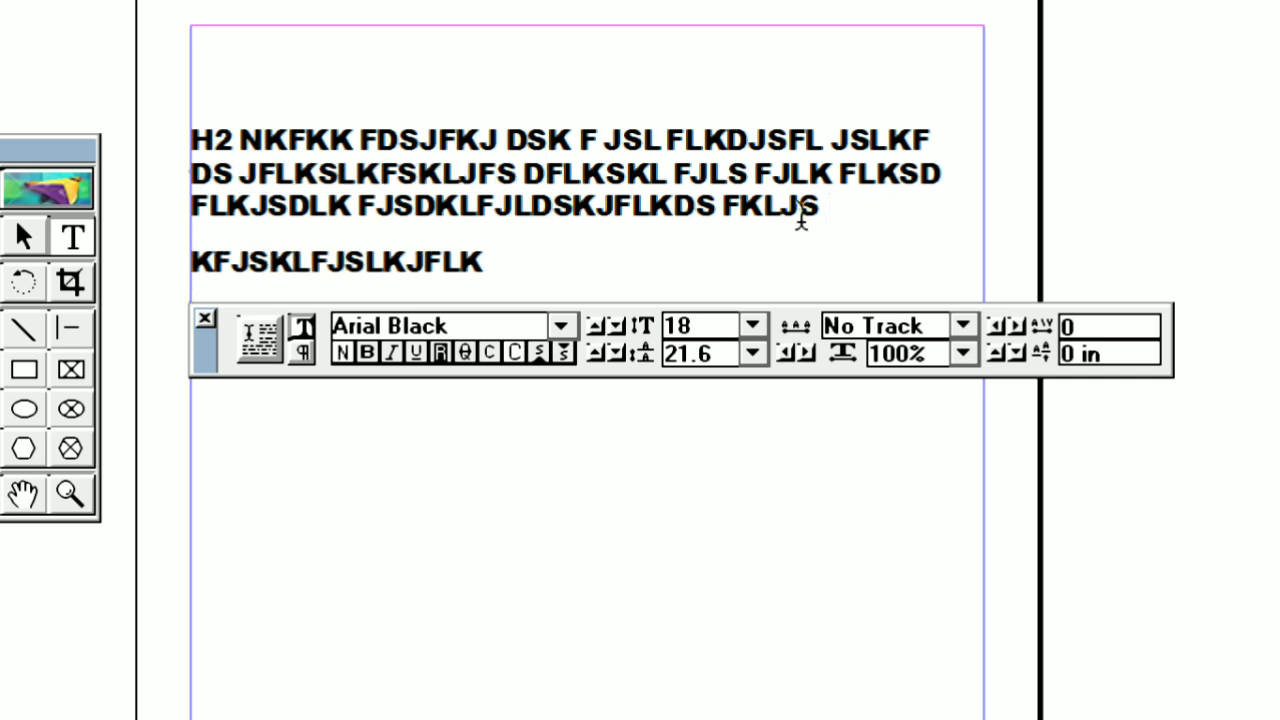
# Practise selecting the whole text and single words such as "NKFKK", "DFLKSKL" and "JFLKSLKFSKLJFS"
pyautogui.hotkey('ctrl', 'a')
pyautogui.click(395, 198)
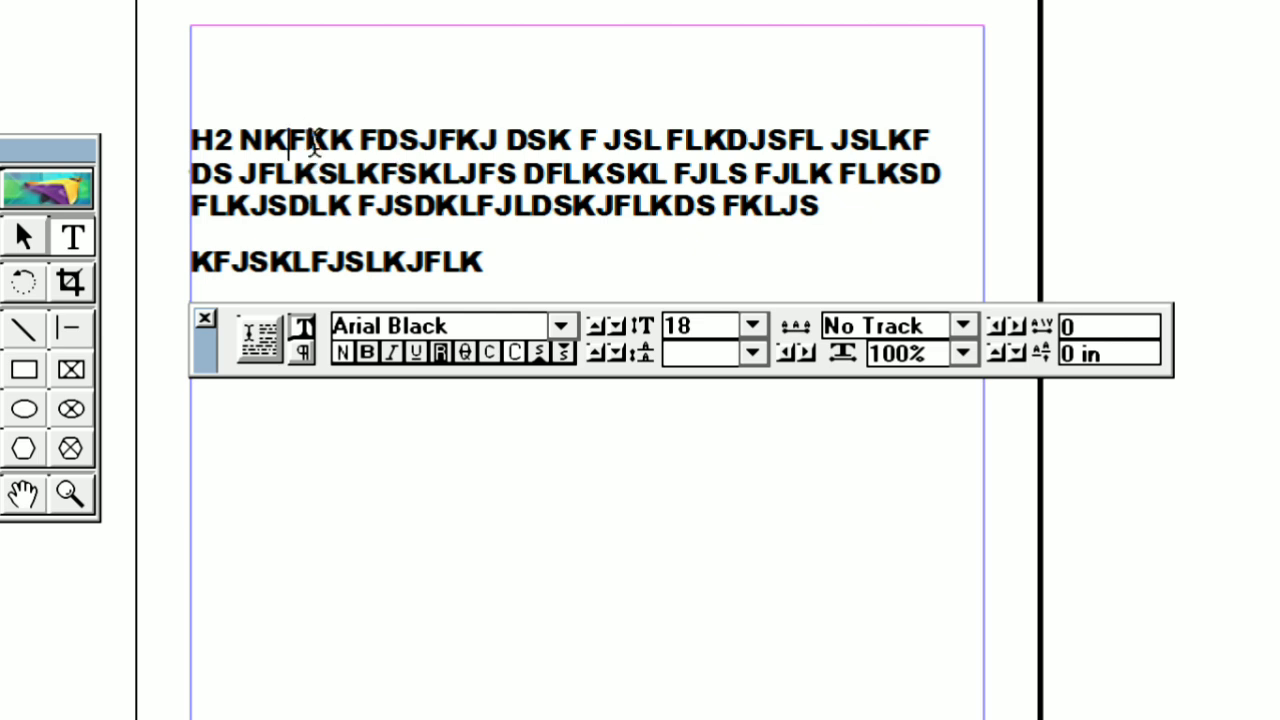
pyautogui.doubleClick(313, 141)
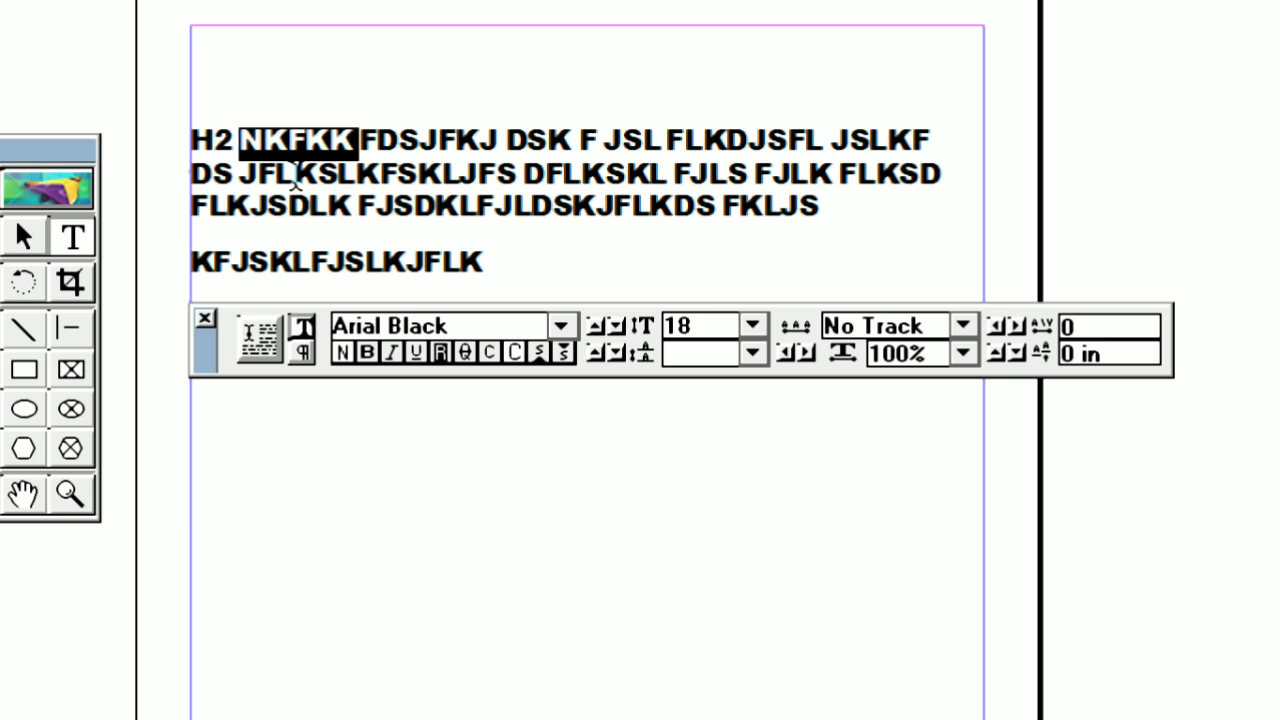
pyautogui.doubleClick(295, 183)
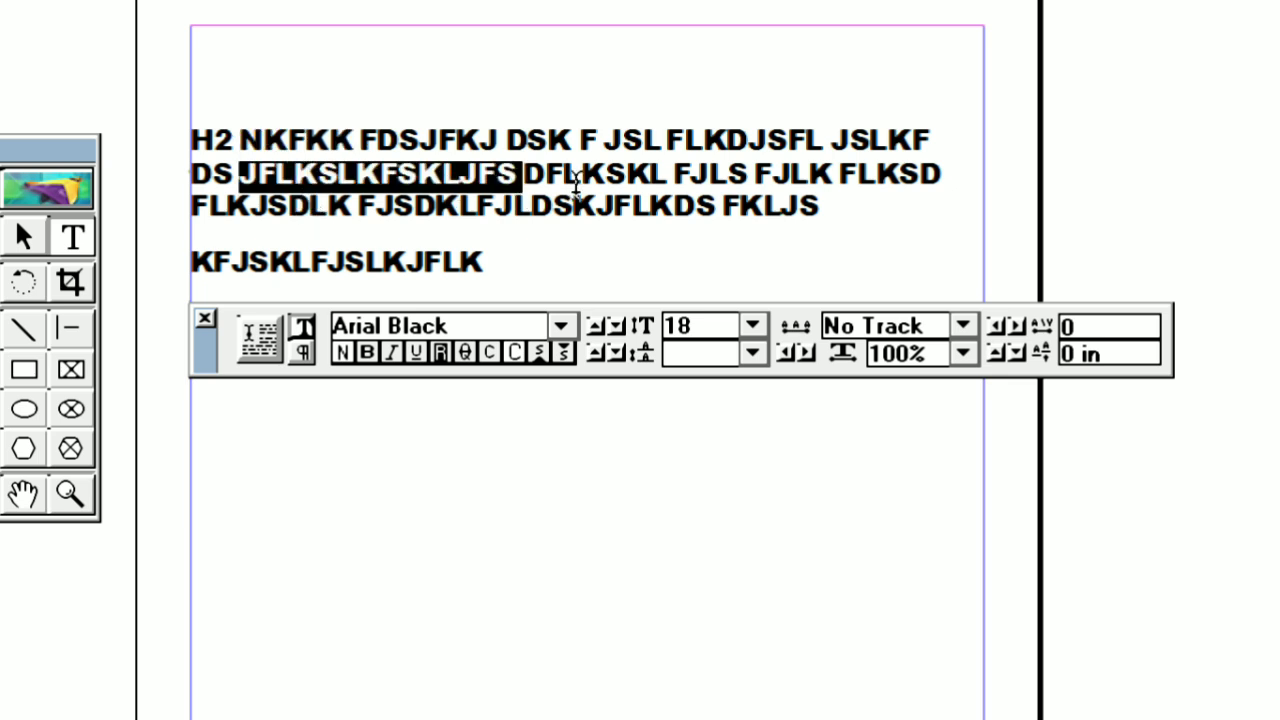
pyautogui.doubleClick(577, 183)
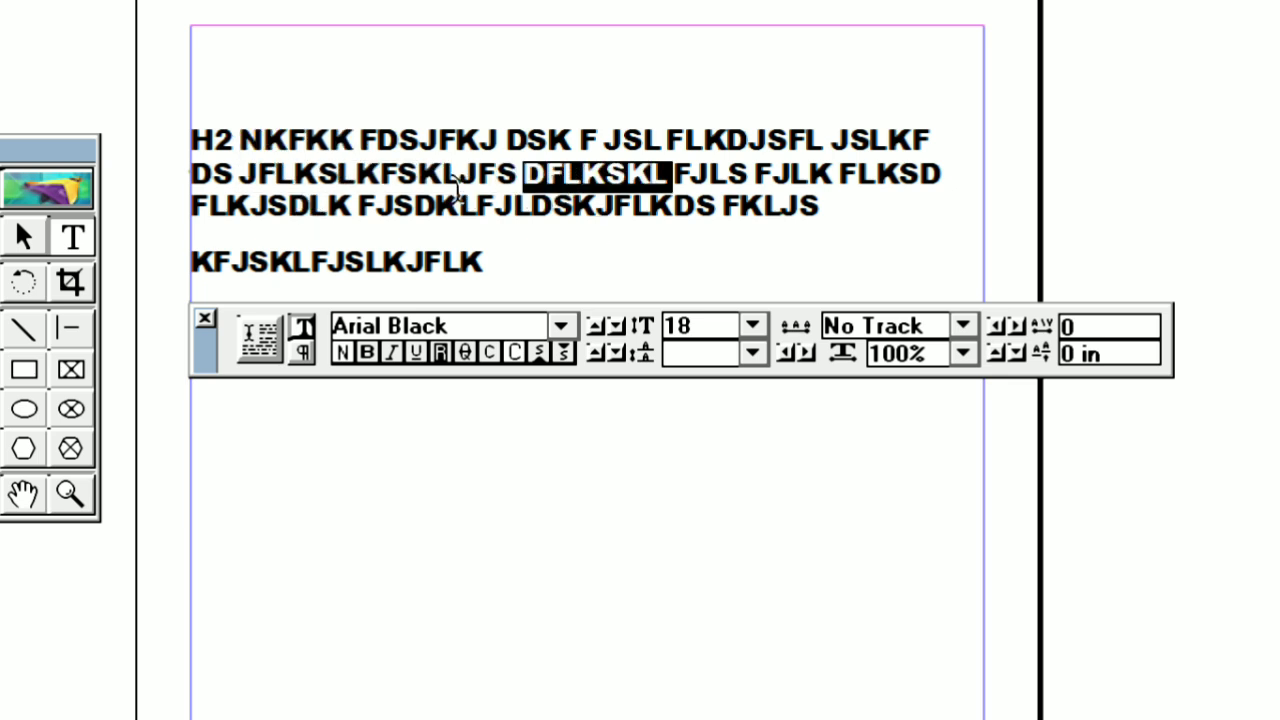
pyautogui.doubleClick(421, 172)
pyautogui.tripleClick(421, 172)
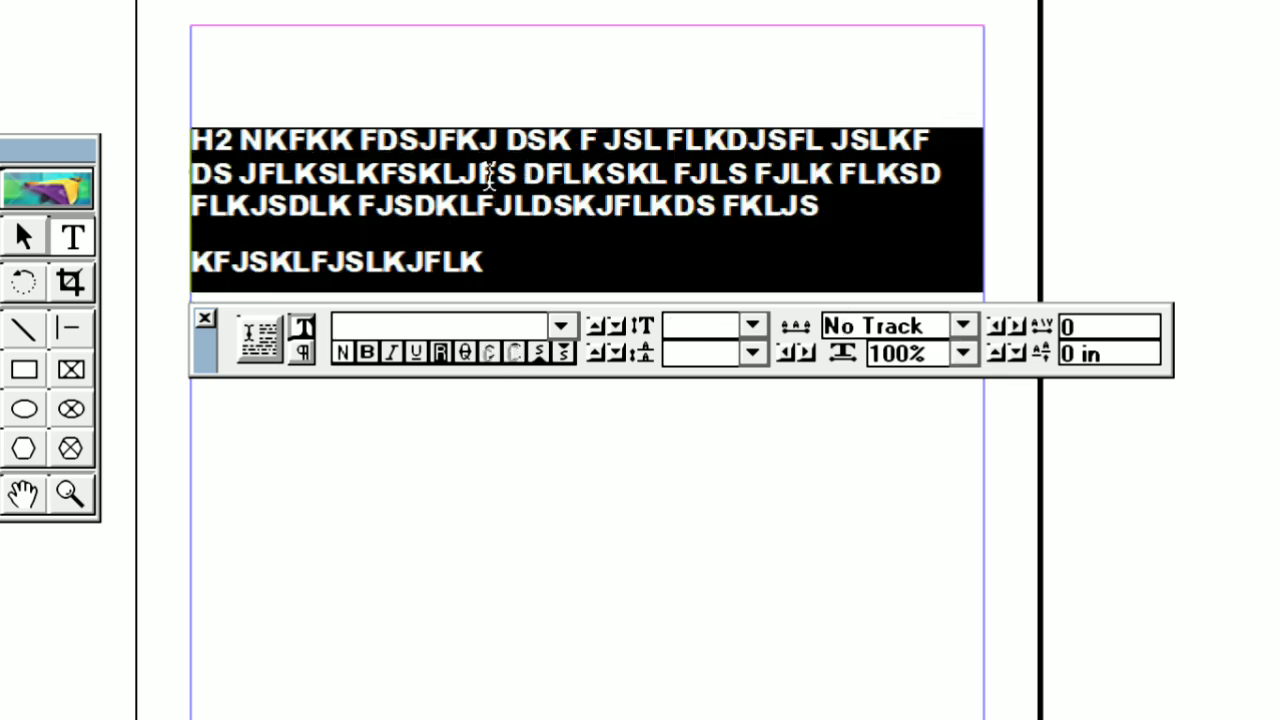
pyautogui.click(484, 174)
pyautogui.doubleClick(441, 172)
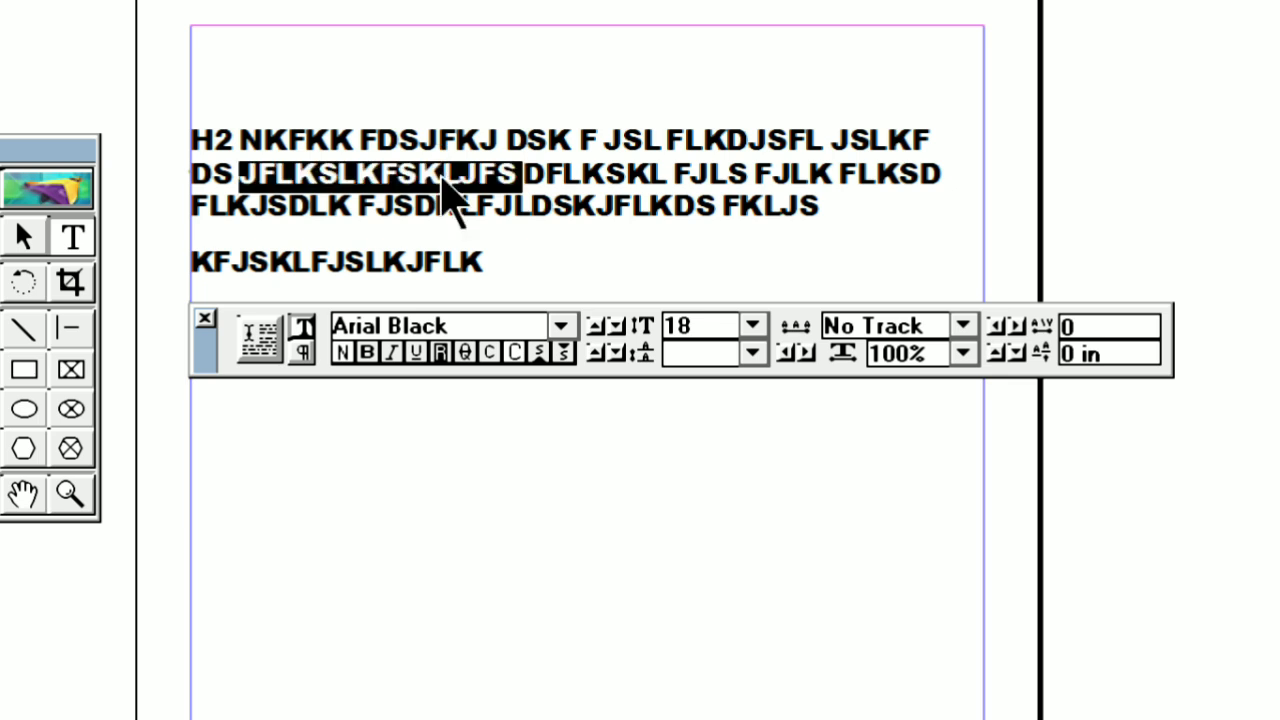
pyautogui.click(456, 185)
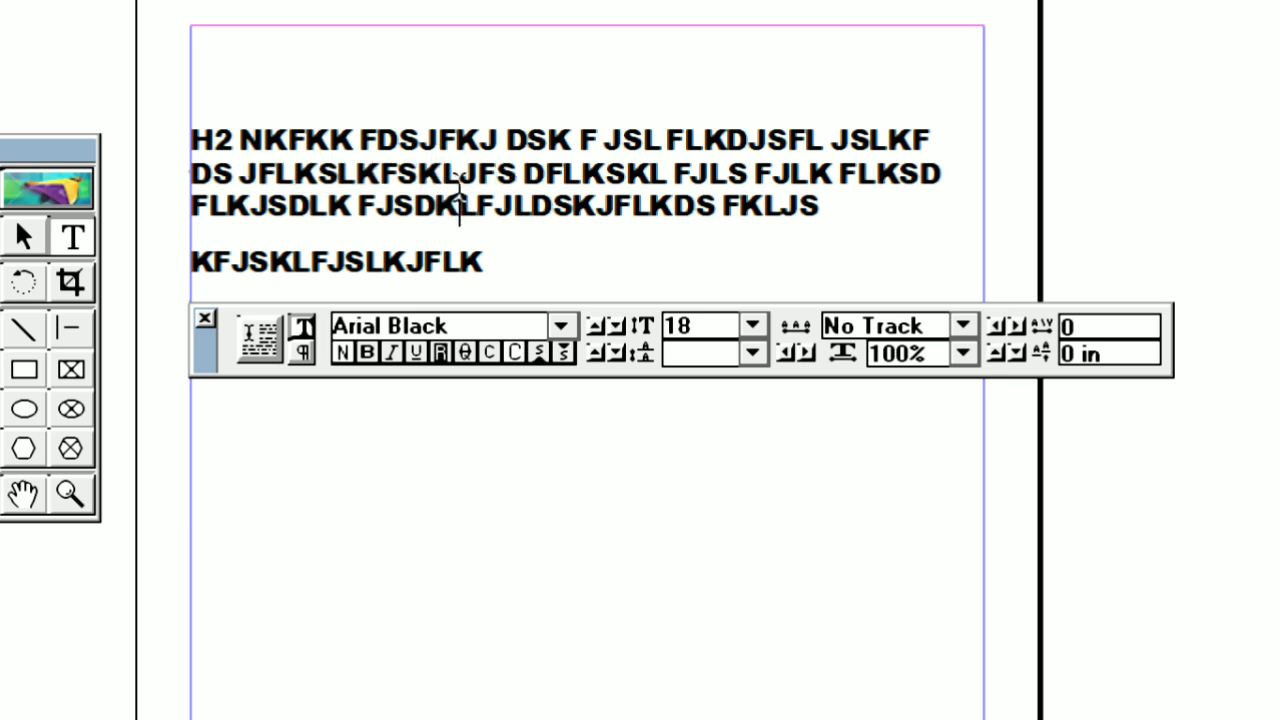
# Select the whole text block and set its font size to 14
pyautogui.doubleClick(458, 180)
pyautogui.hotkey('ctrl', 'a')
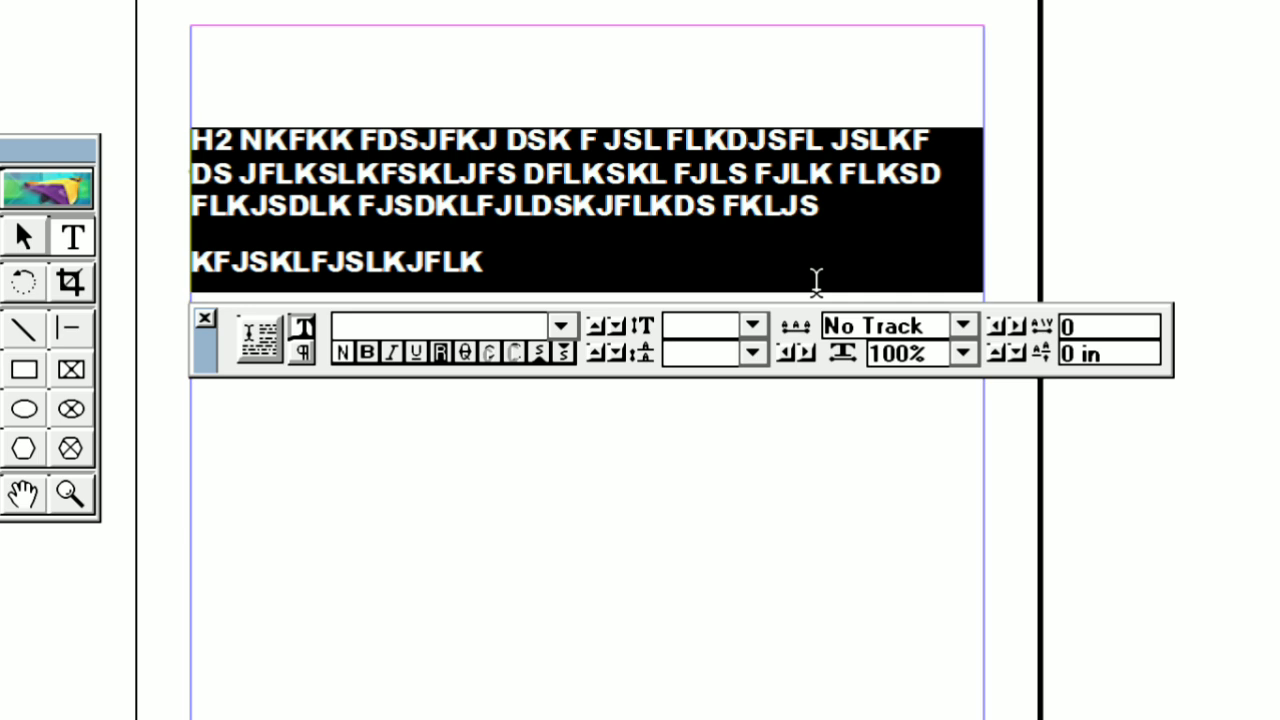
pyautogui.click(752, 327)
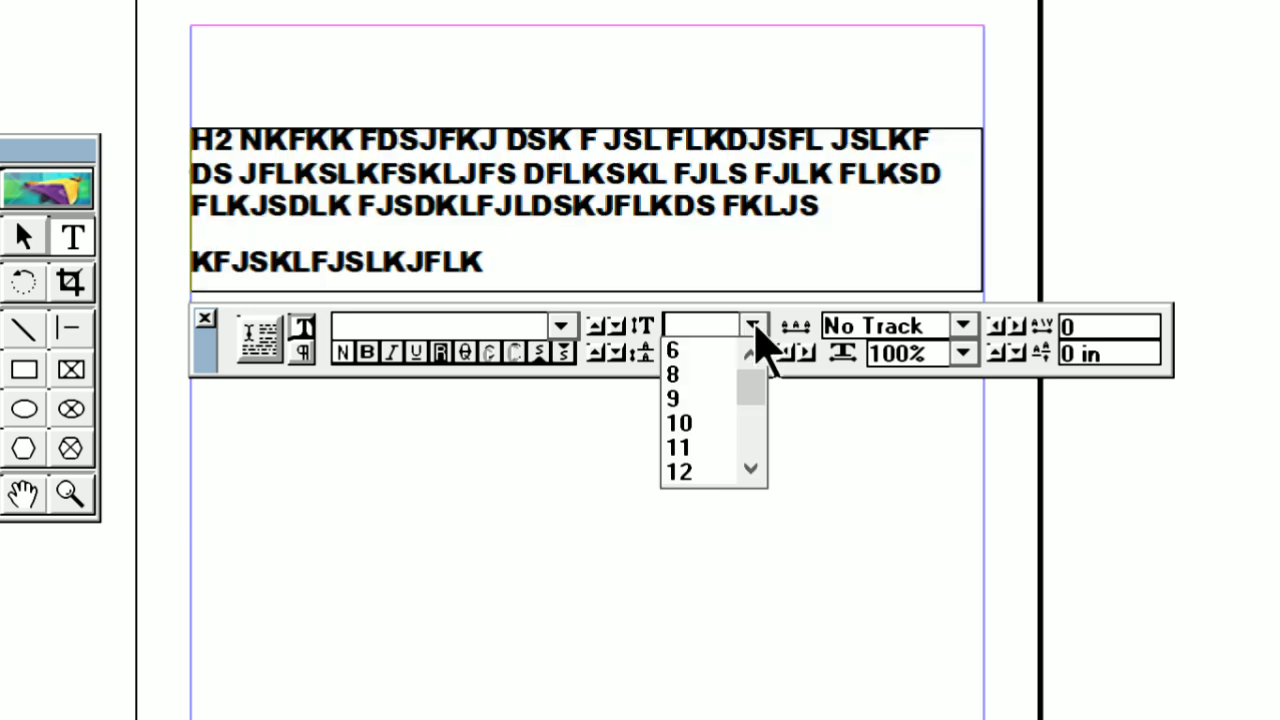
pyautogui.click(751, 468)
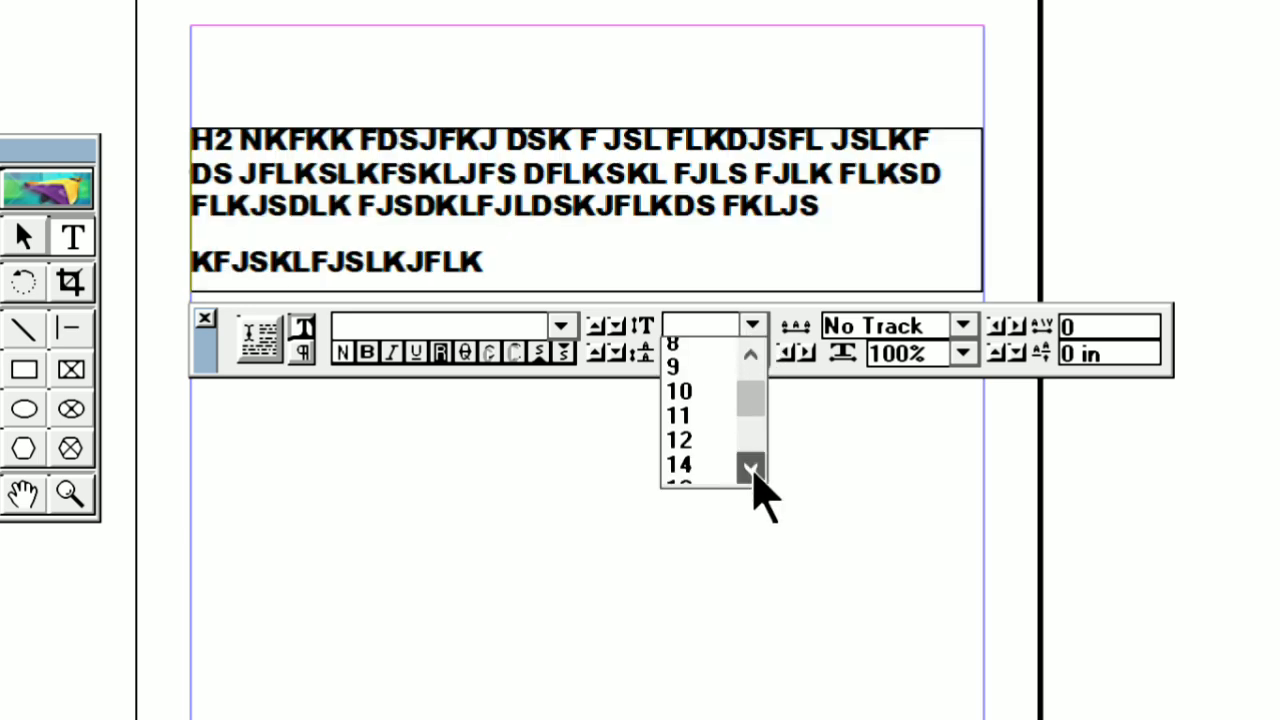
pyautogui.click(751, 468)
pyautogui.click(702, 432)
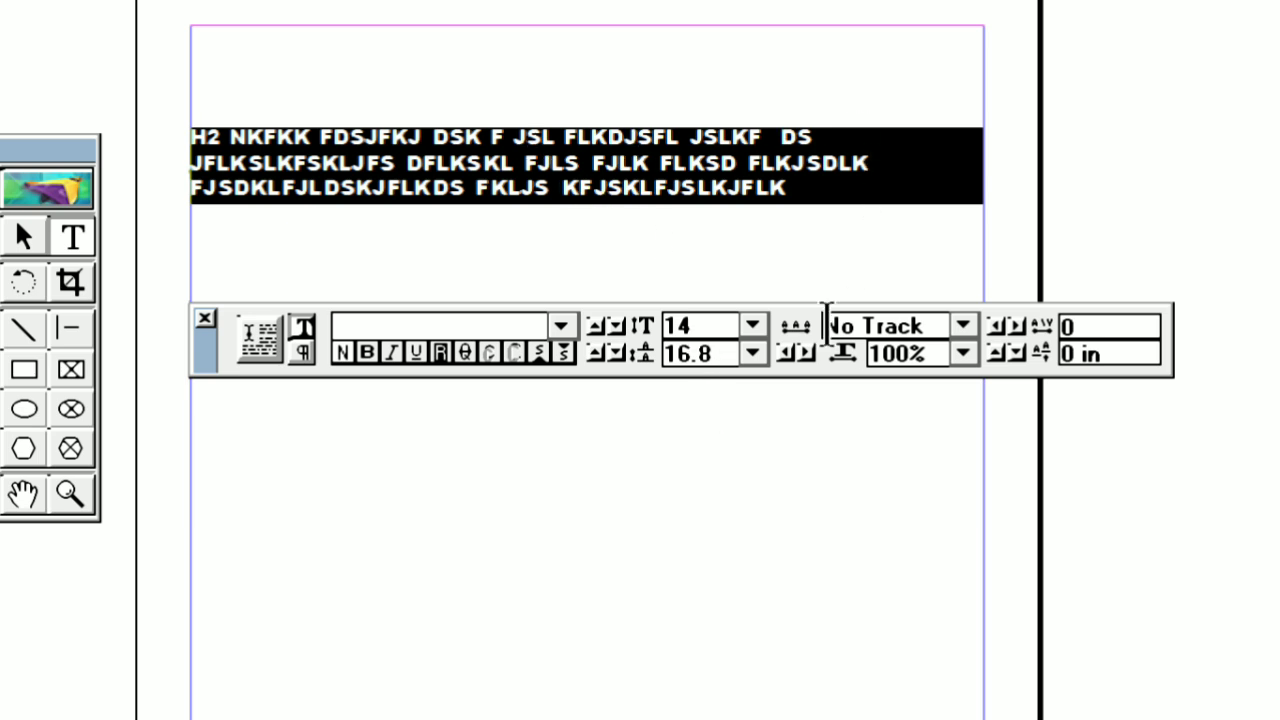
# Try Auto leading on the whole text, and increase the leading to 28
pyautogui.click(753, 355)
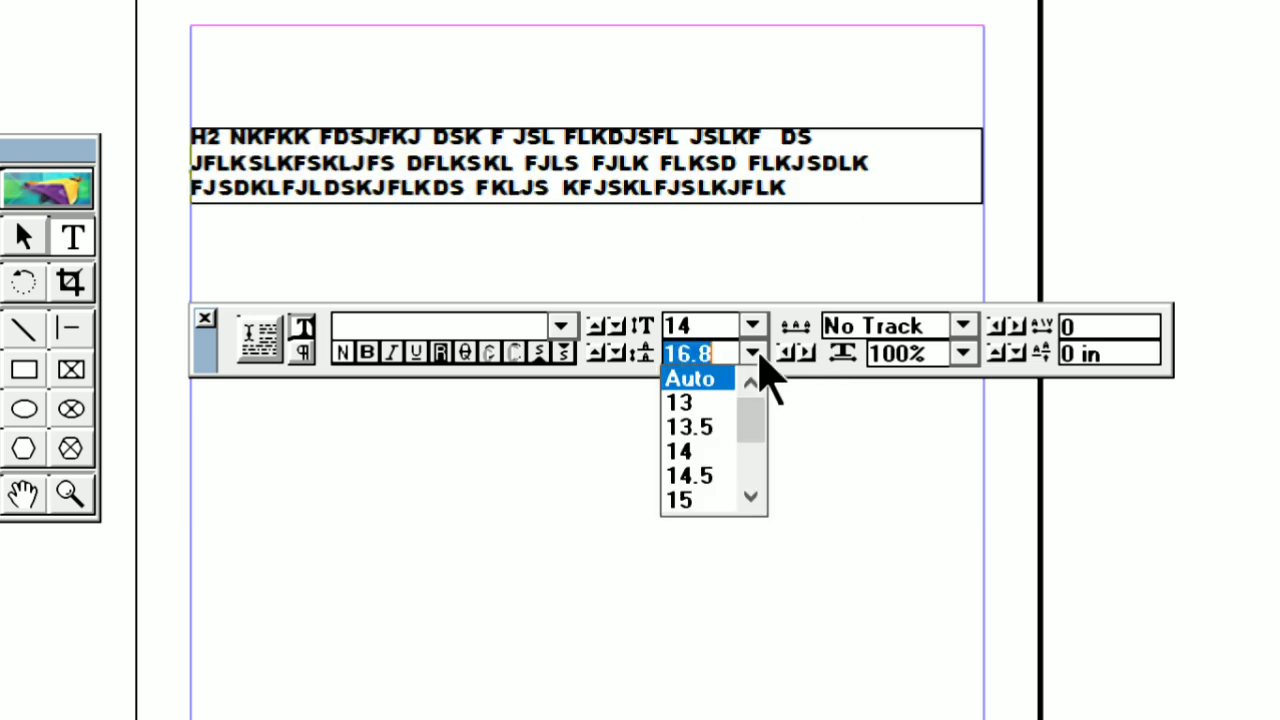
pyautogui.click(713, 376)
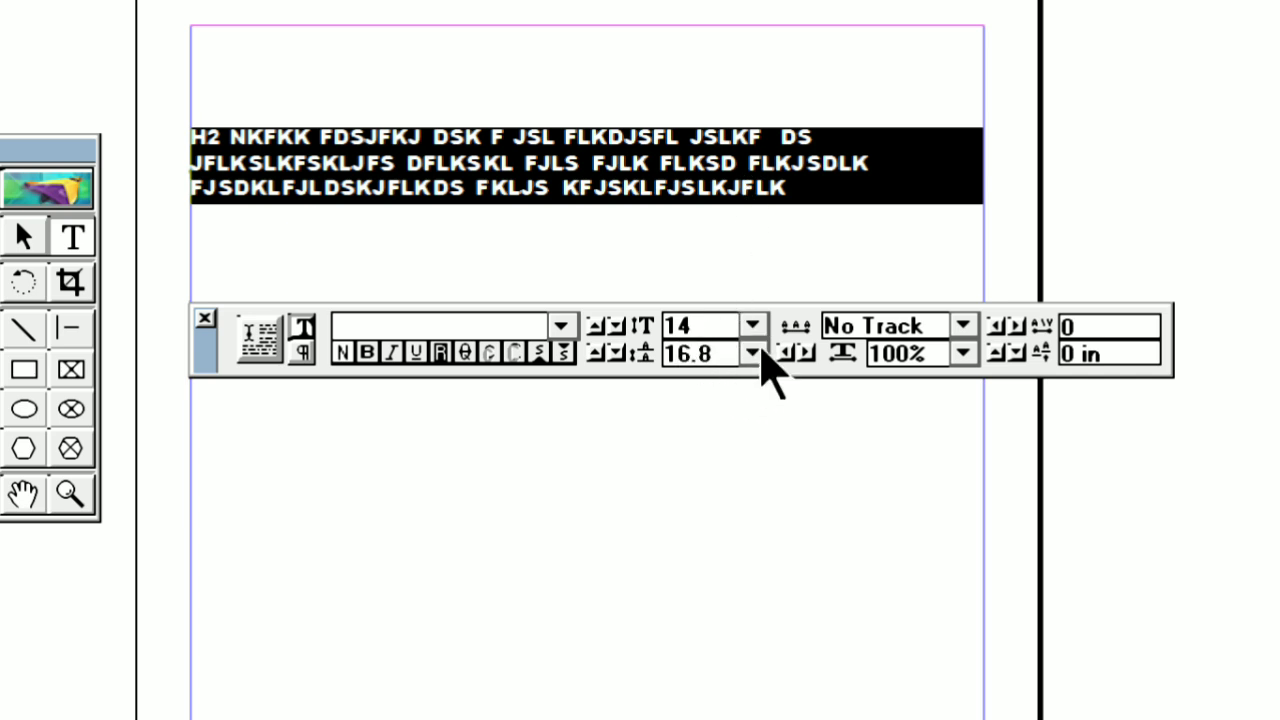
pyautogui.click(752, 353)
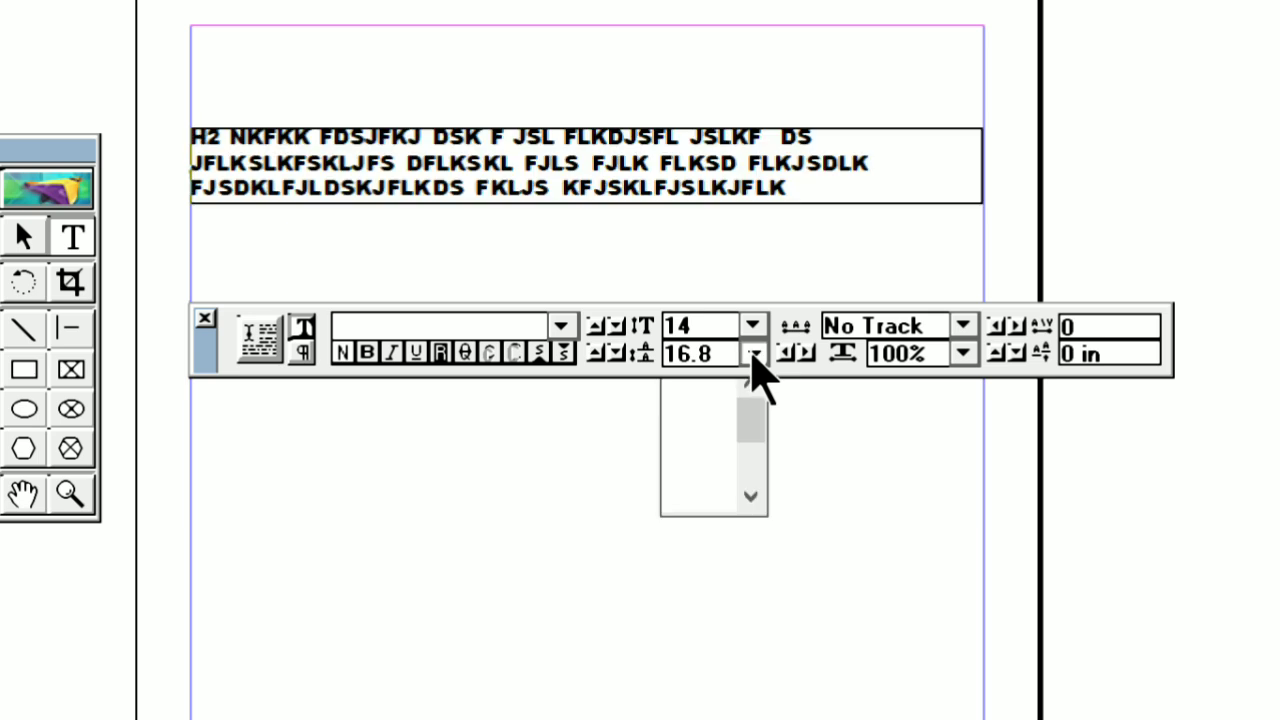
pyautogui.click(753, 497)
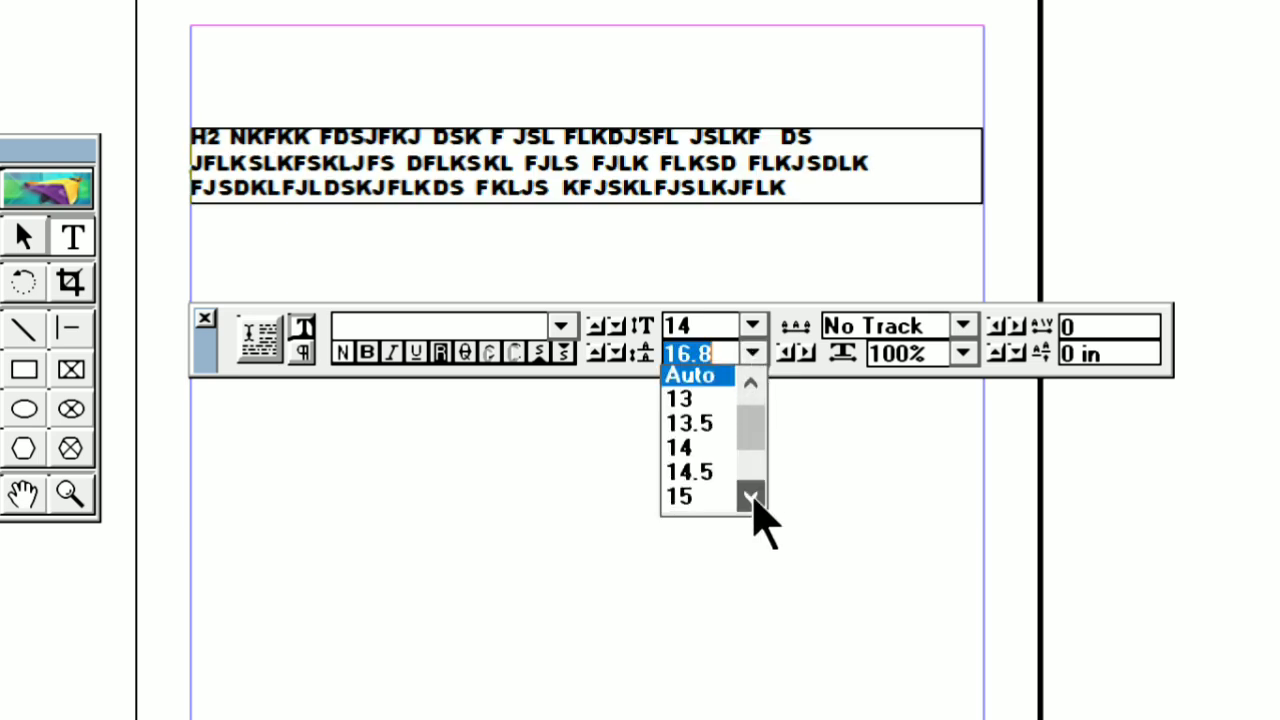
pyautogui.click(753, 497)
pyautogui.click(753, 497)
pyautogui.click(753, 497)
pyautogui.click(753, 497)
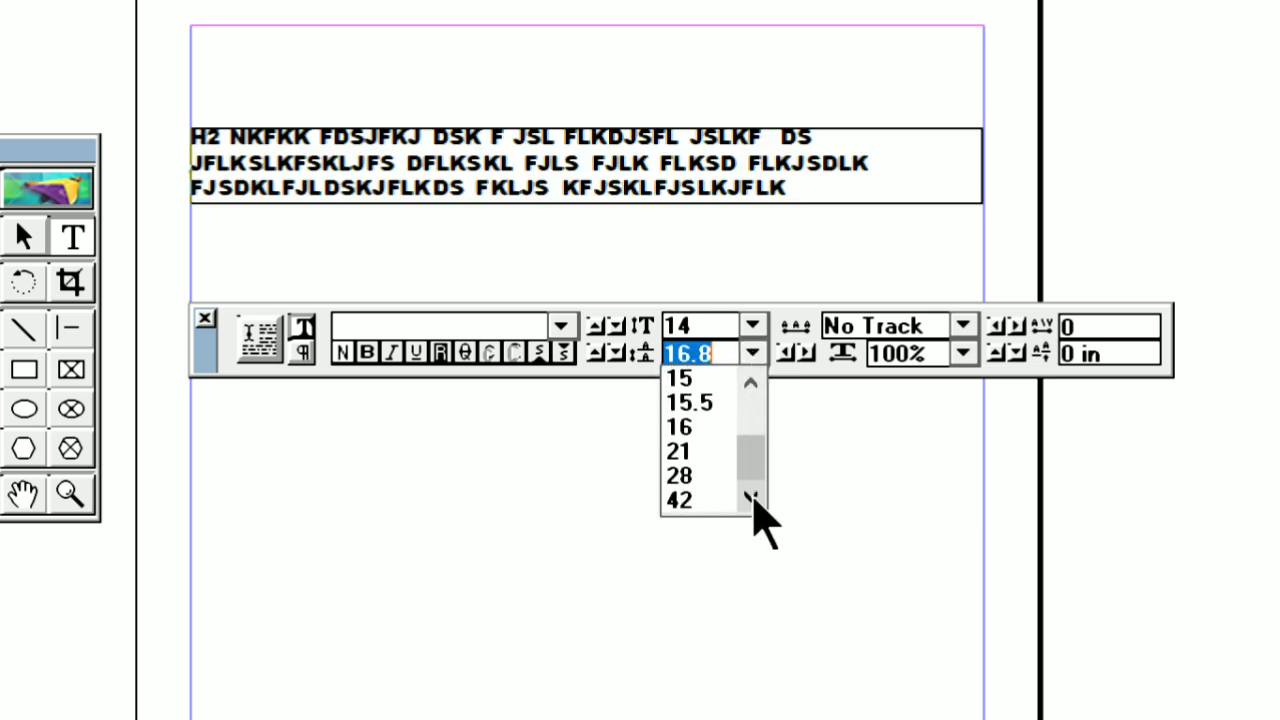
pyautogui.click(680, 476)
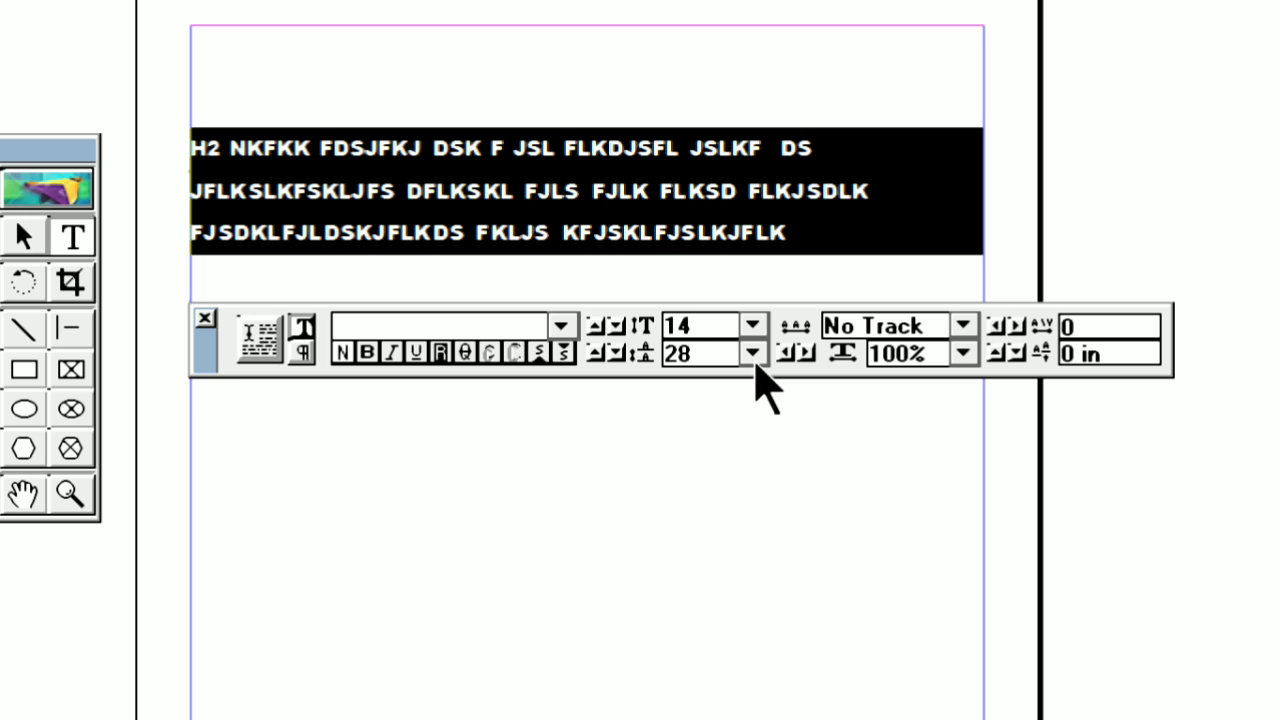
# Set the leading of the whole text back to Auto
pyautogui.click(753, 358)
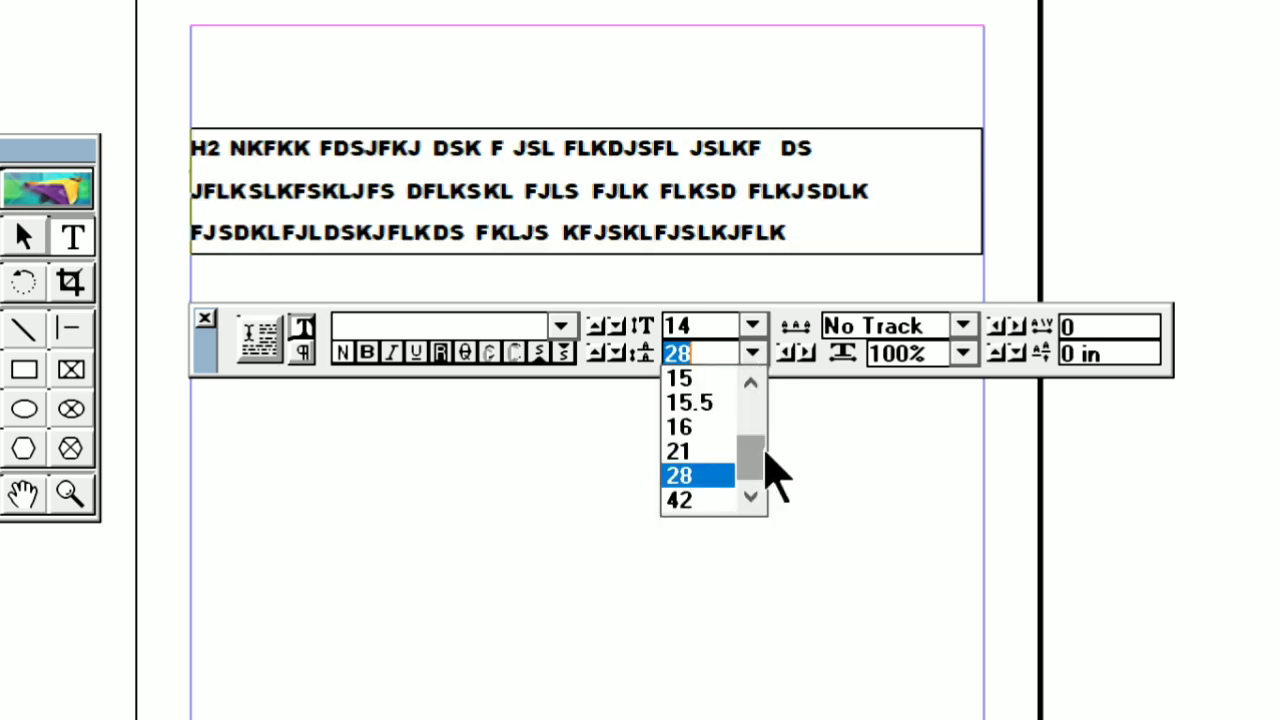
pyautogui.moveTo(766, 452); pyautogui.dragTo(754, 374)
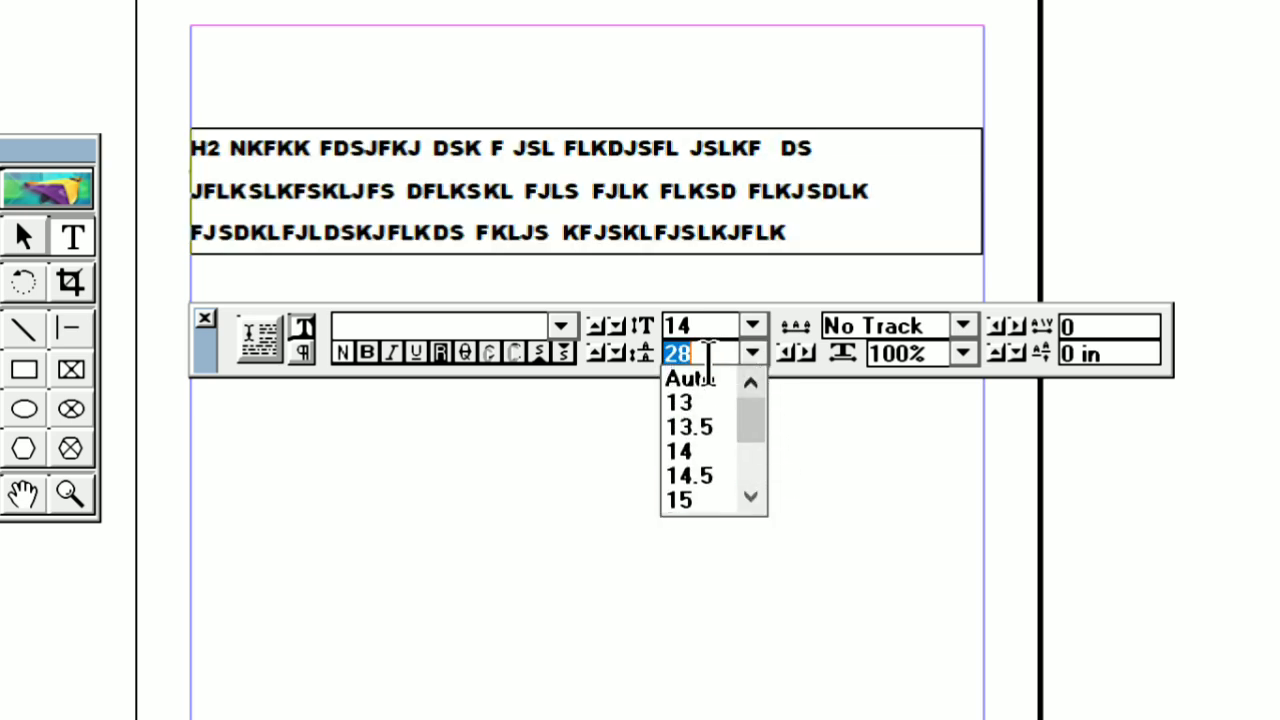
pyautogui.click(698, 384)
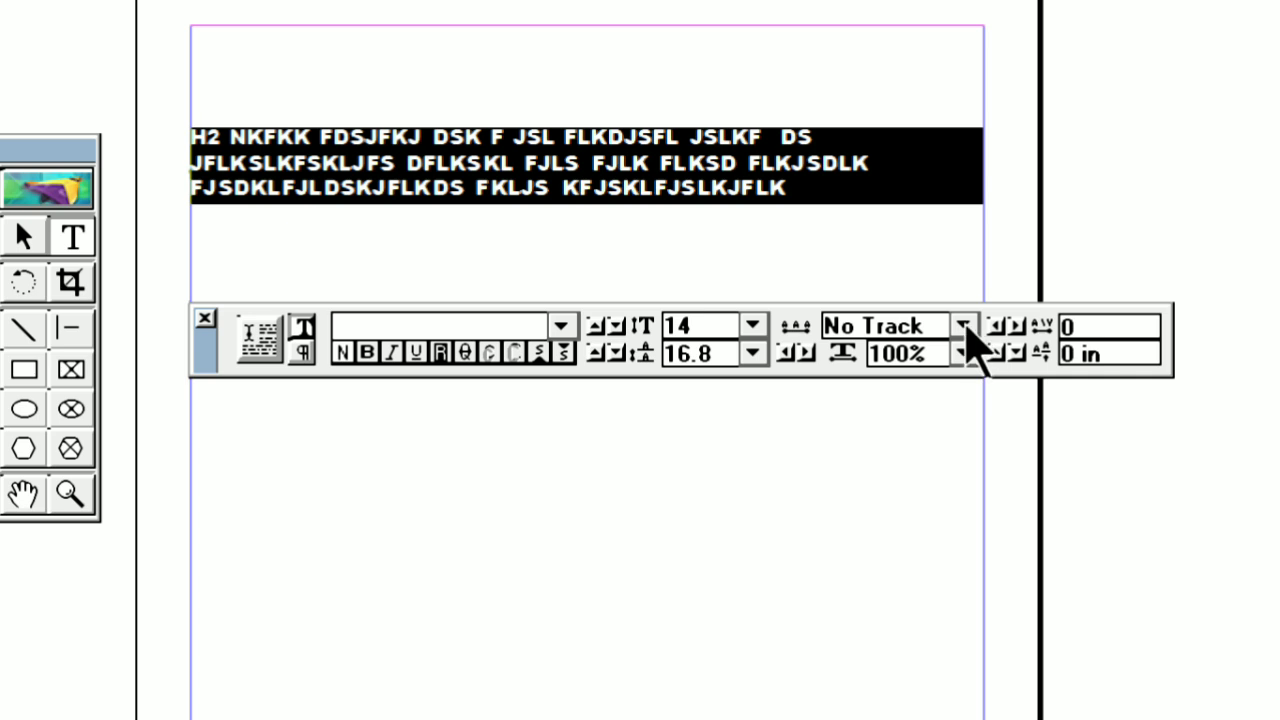
# Try Very Loose tracking on the whole text and return it to No Track
pyautogui.click(963, 327)
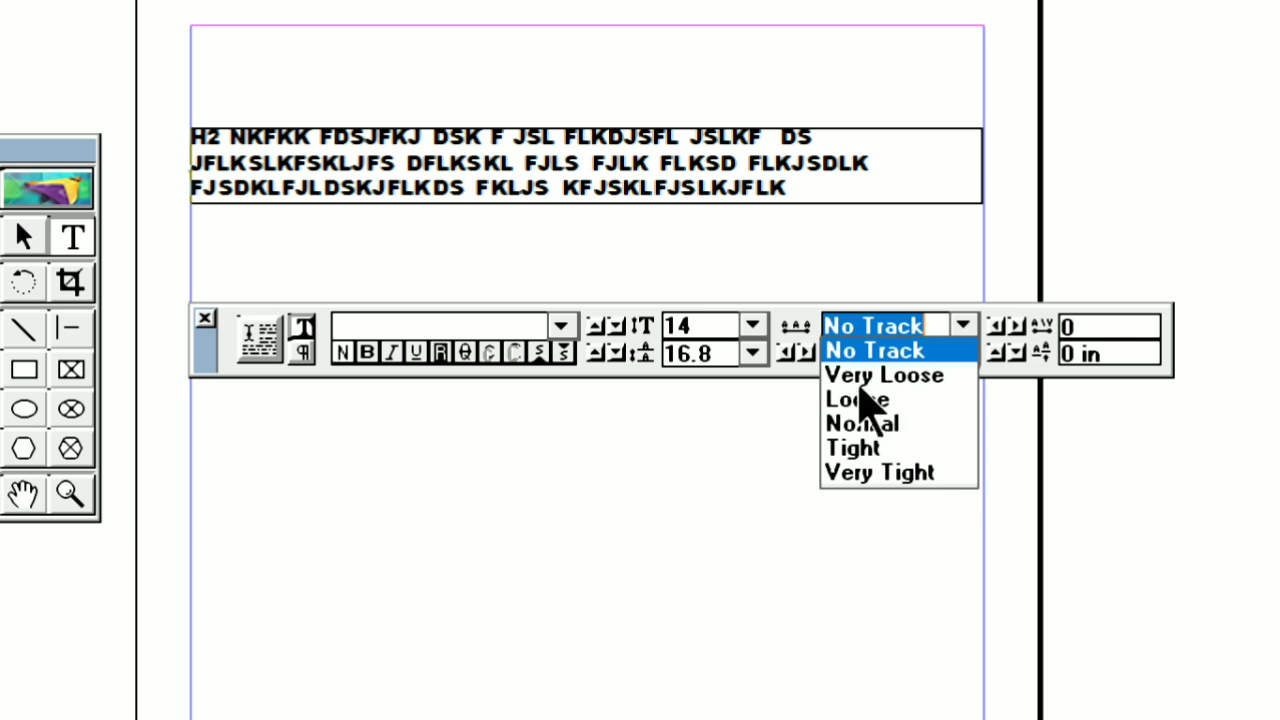
pyautogui.click(877, 378)
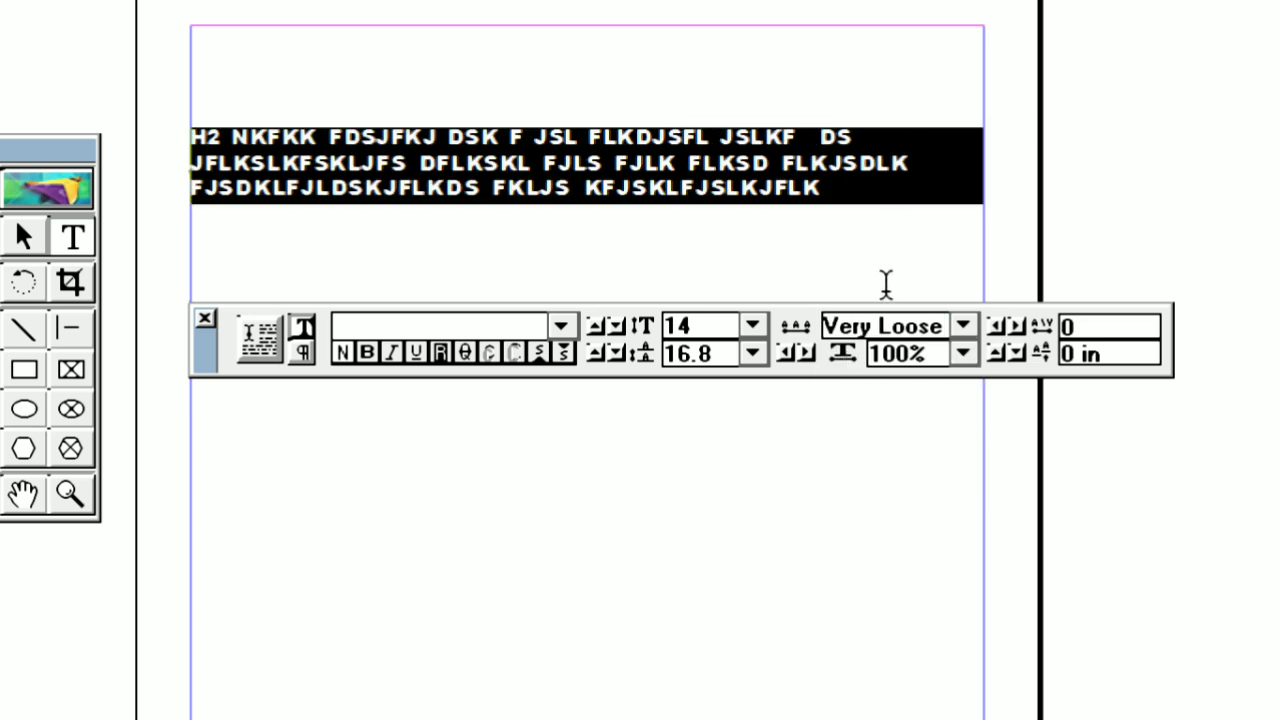
pyautogui.click(963, 326)
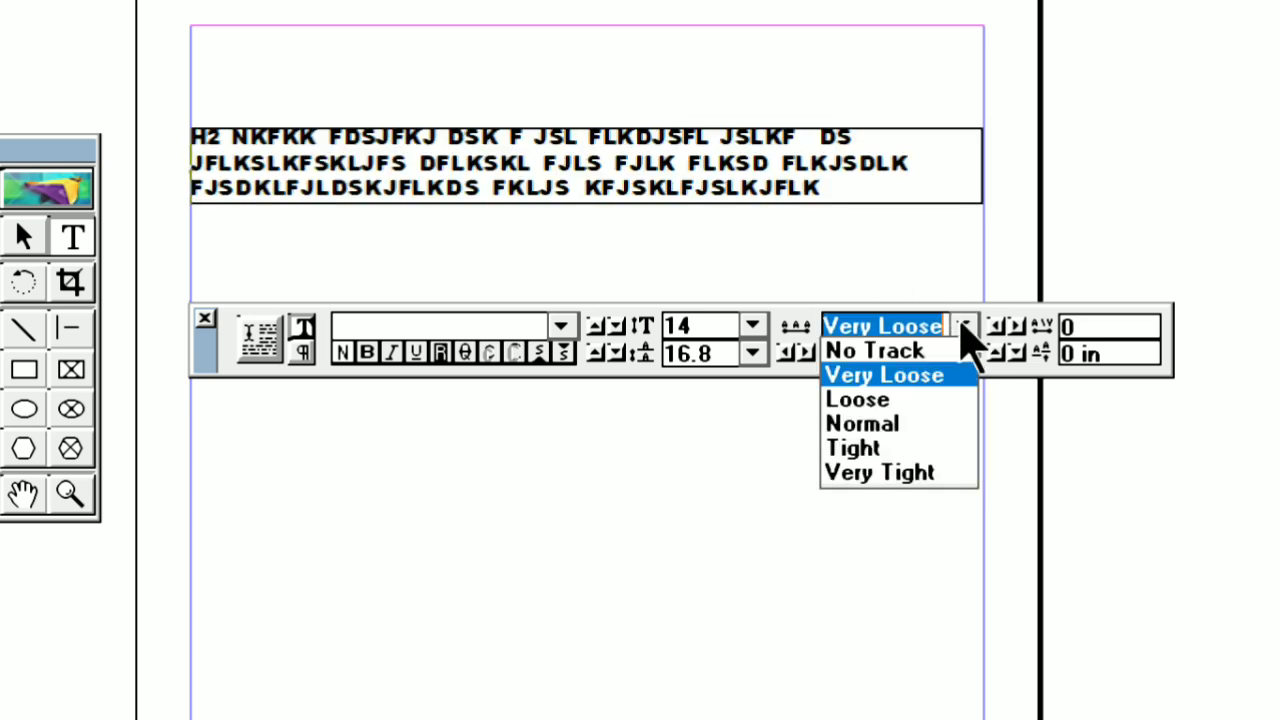
pyautogui.click(900, 351)
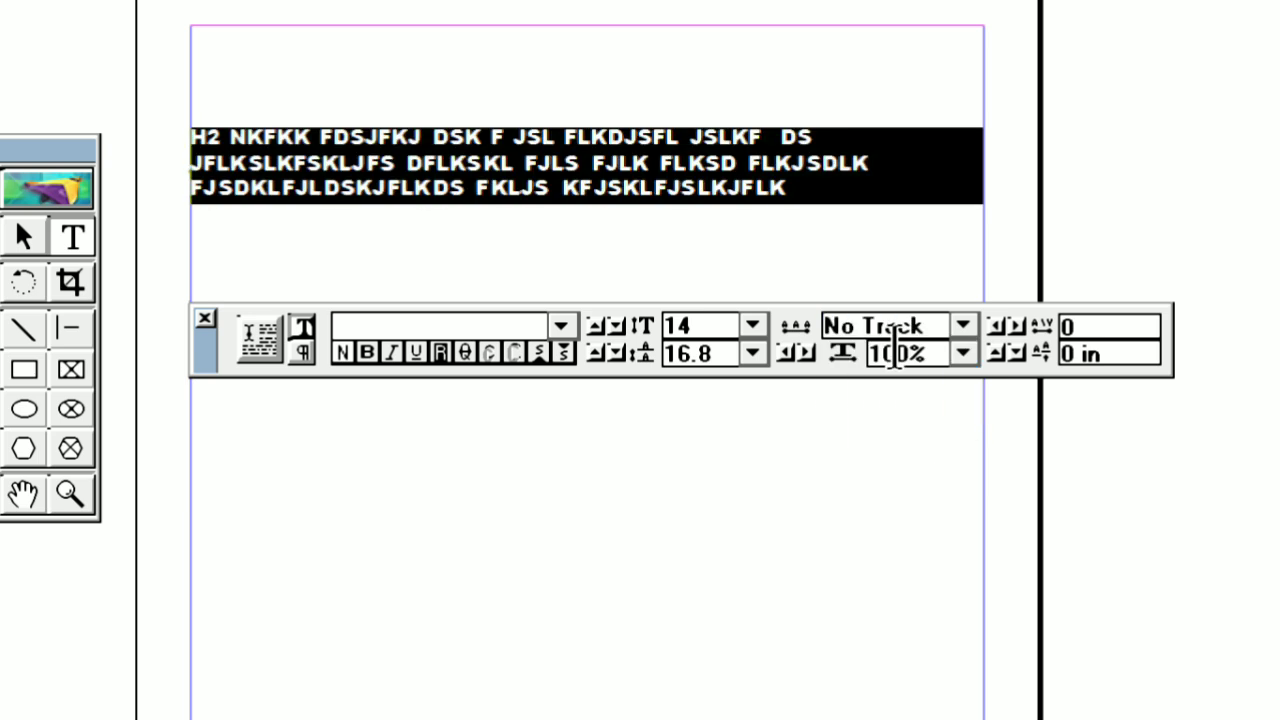
# Compare Loose with Very Loose tracking on the whole text, and reset it to No Track
pyautogui.click(963, 328)
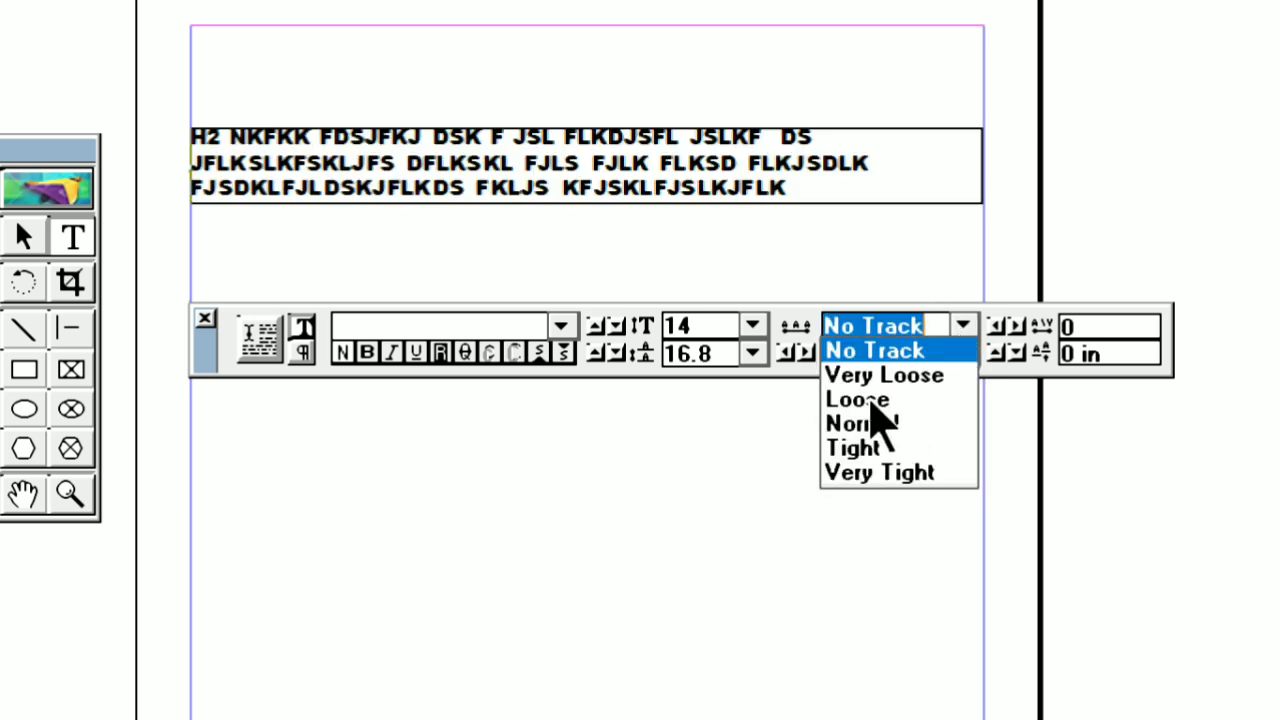
pyautogui.click(870, 400)
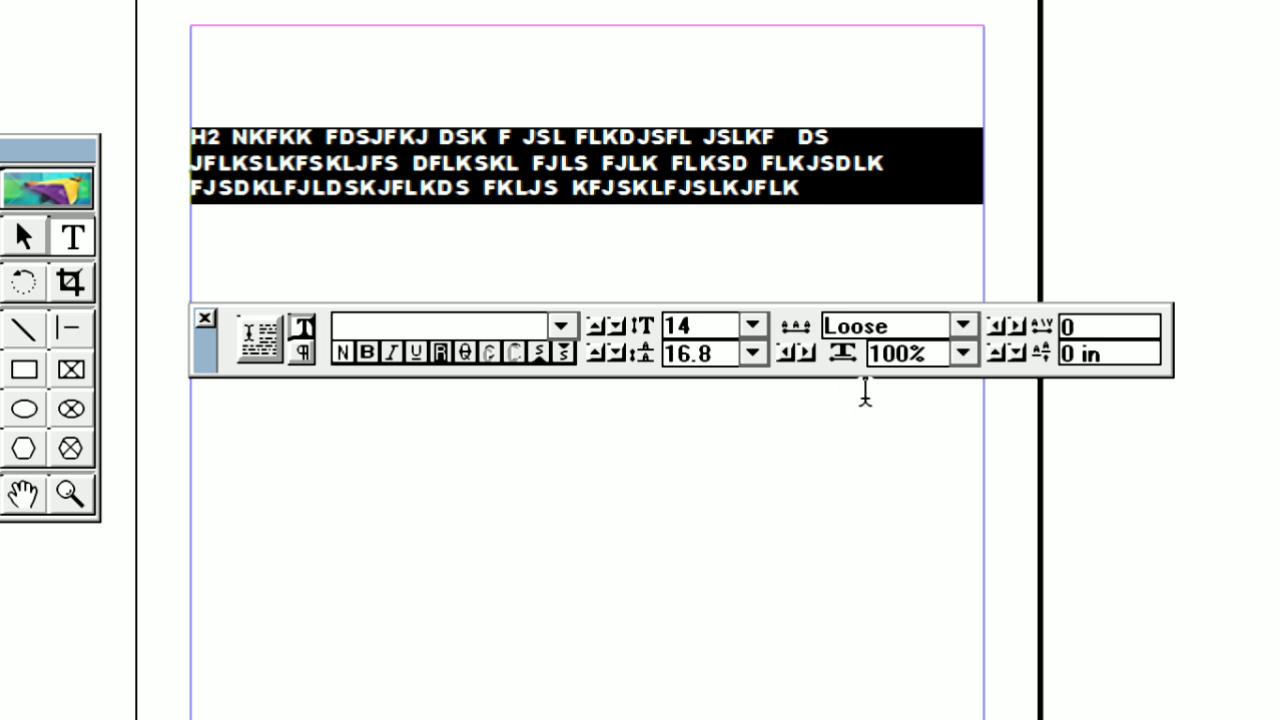
pyautogui.click(963, 330)
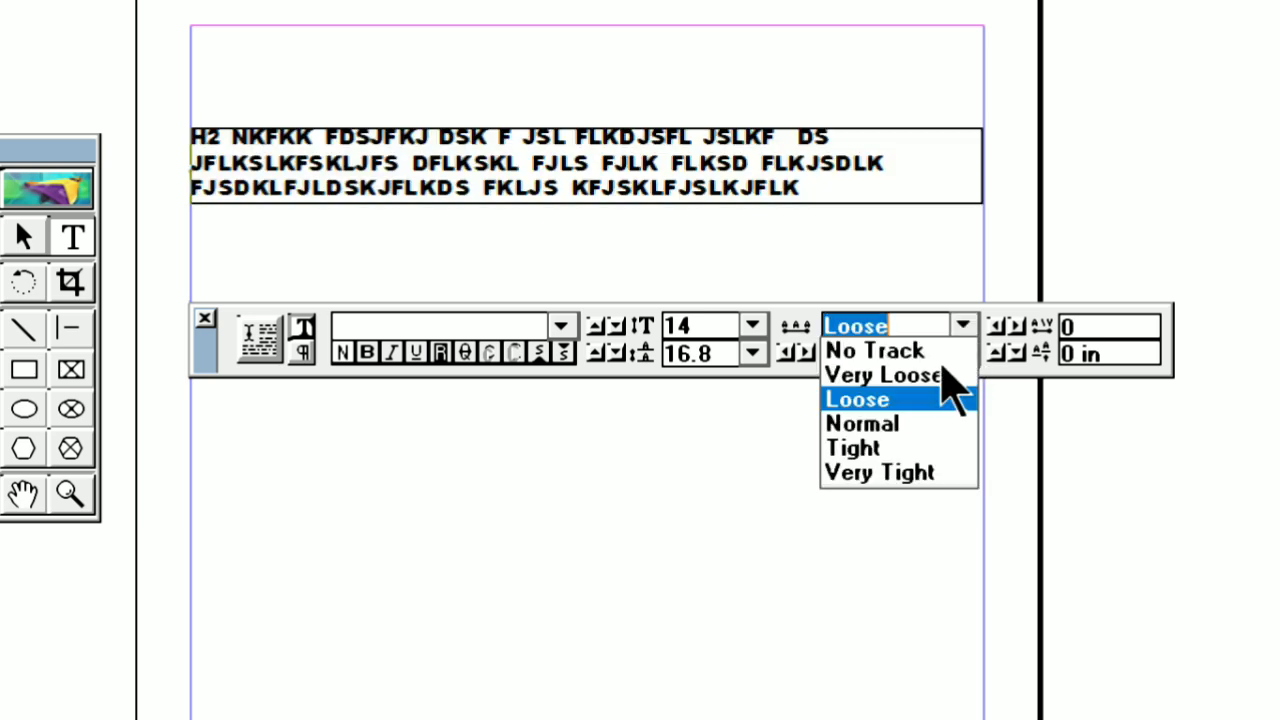
pyautogui.click(940, 374)
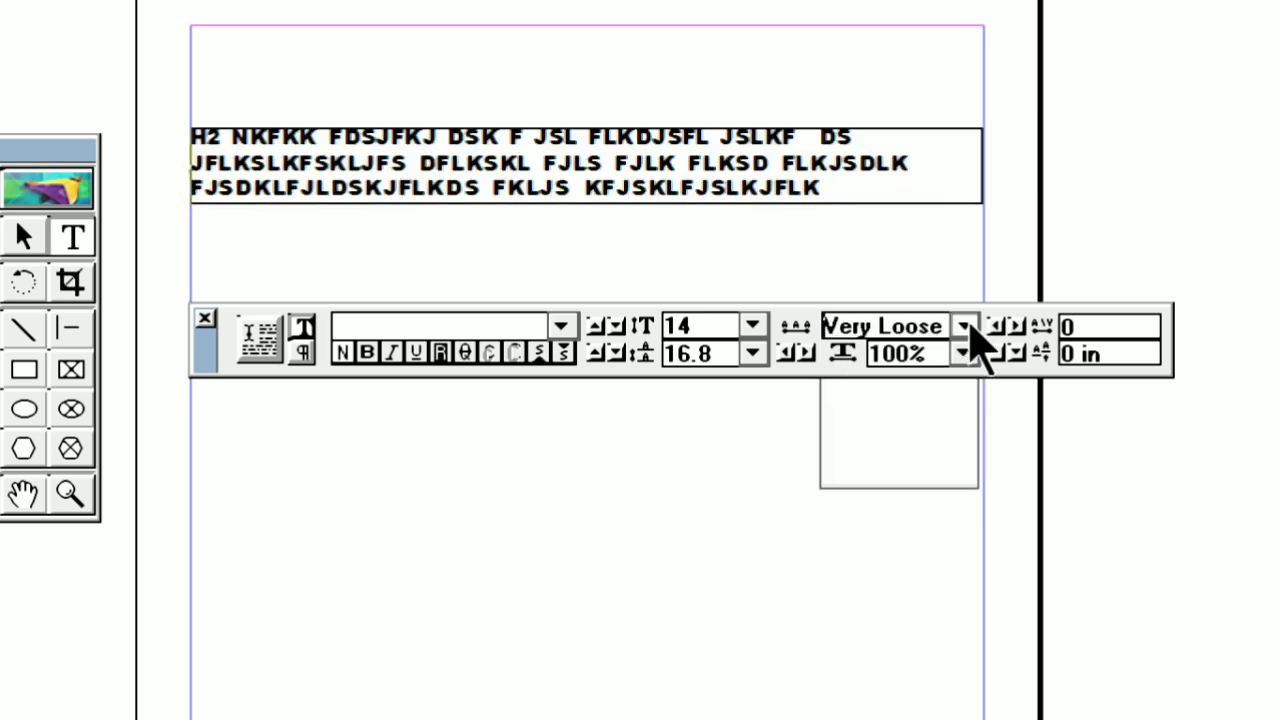
pyautogui.click(966, 326)
pyautogui.click(935, 349)
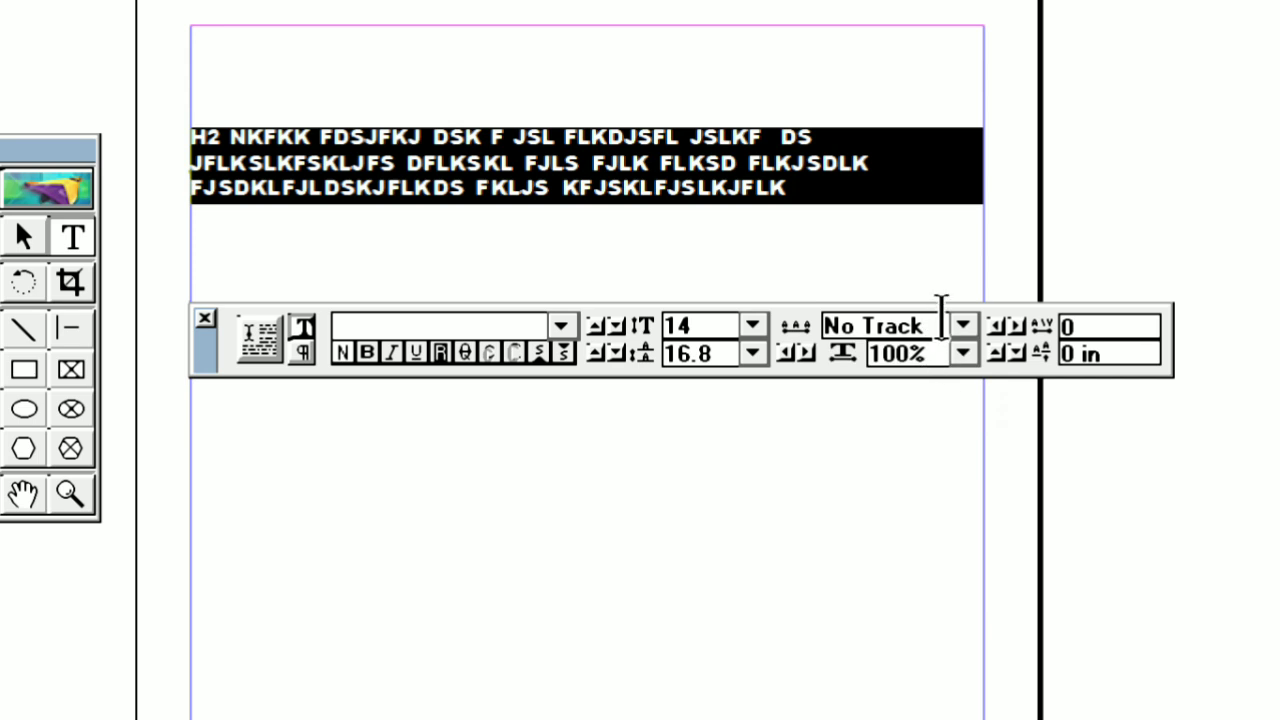
# Try Tight and Very Tight tracking on the whole text and settle on Normal
pyautogui.click(963, 326)
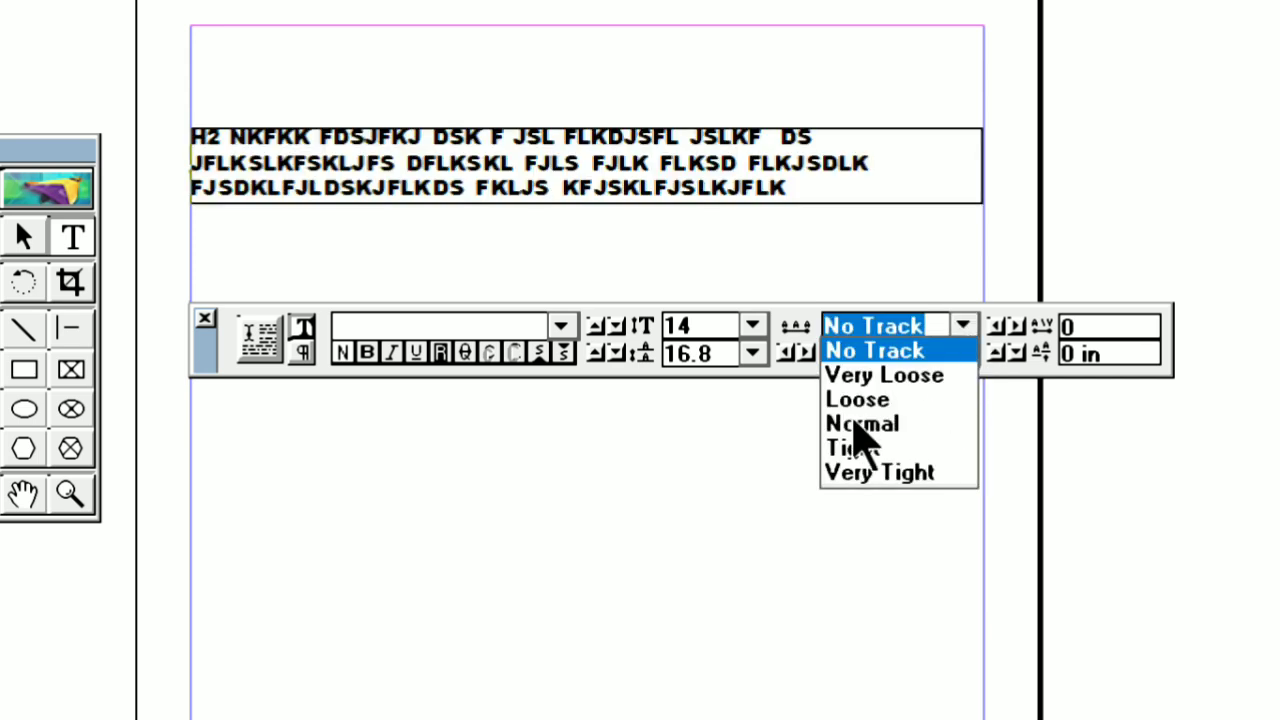
pyautogui.click(860, 449)
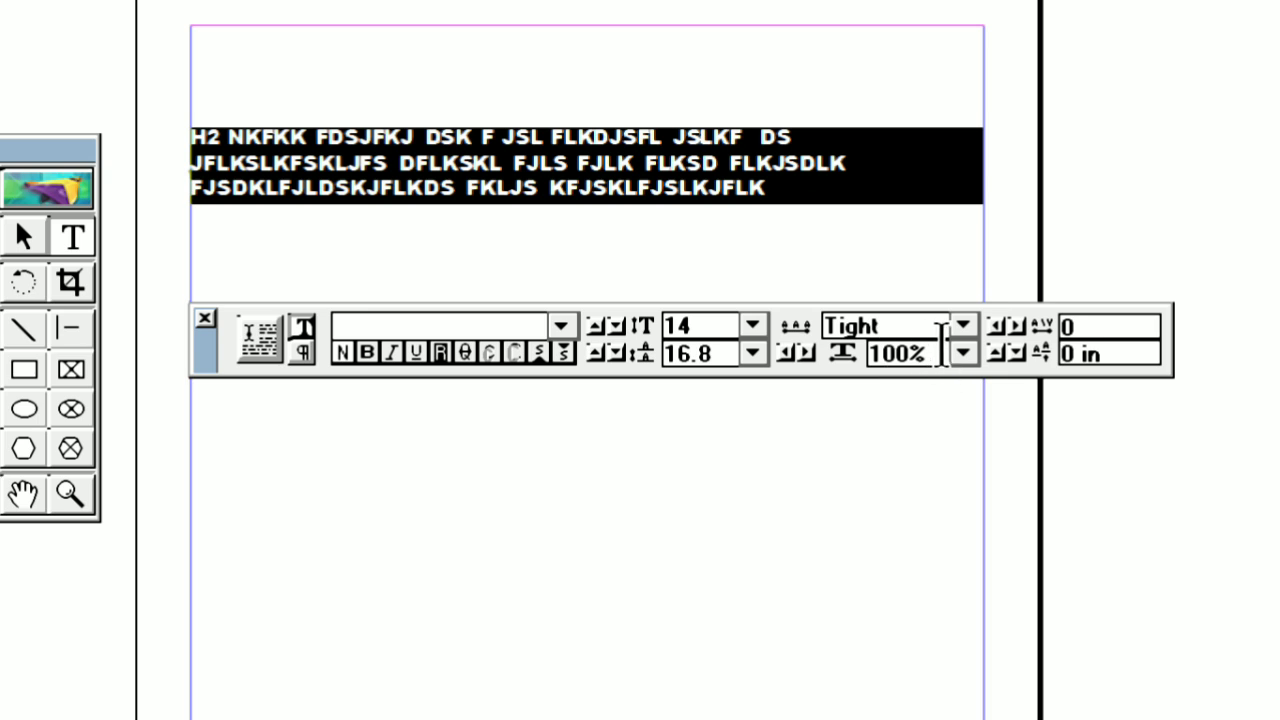
pyautogui.click(963, 326)
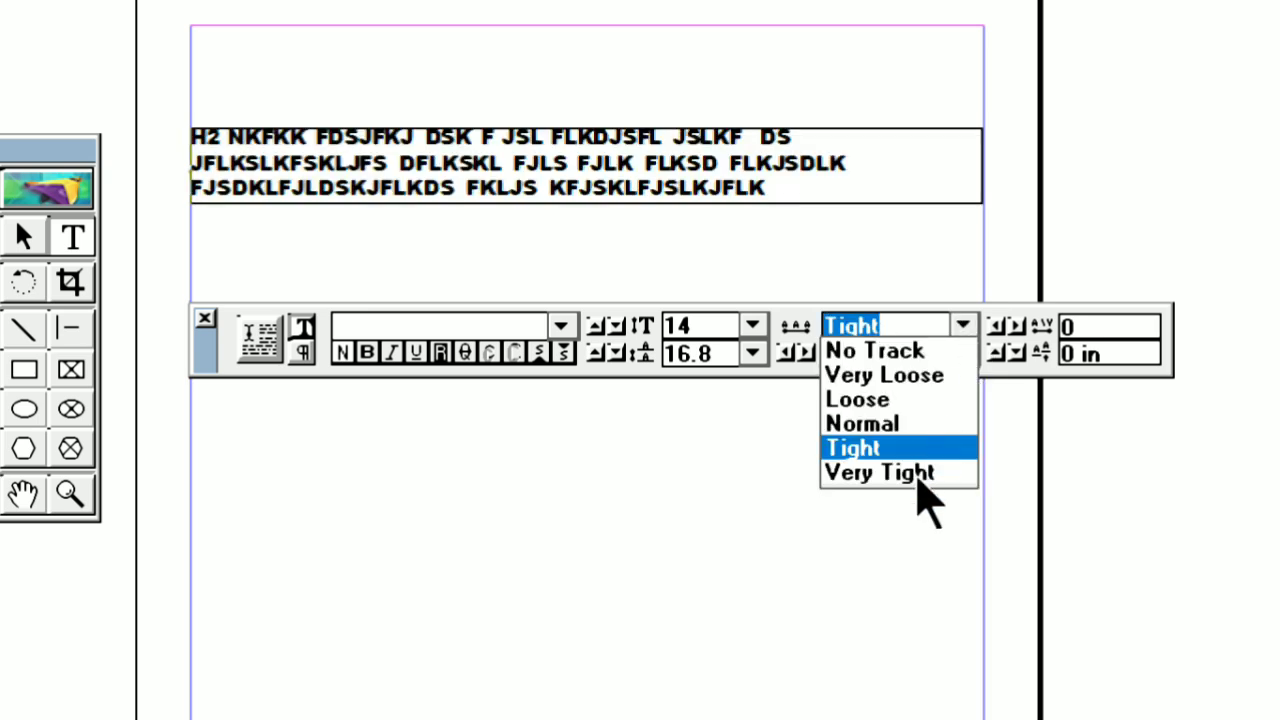
pyautogui.click(918, 474)
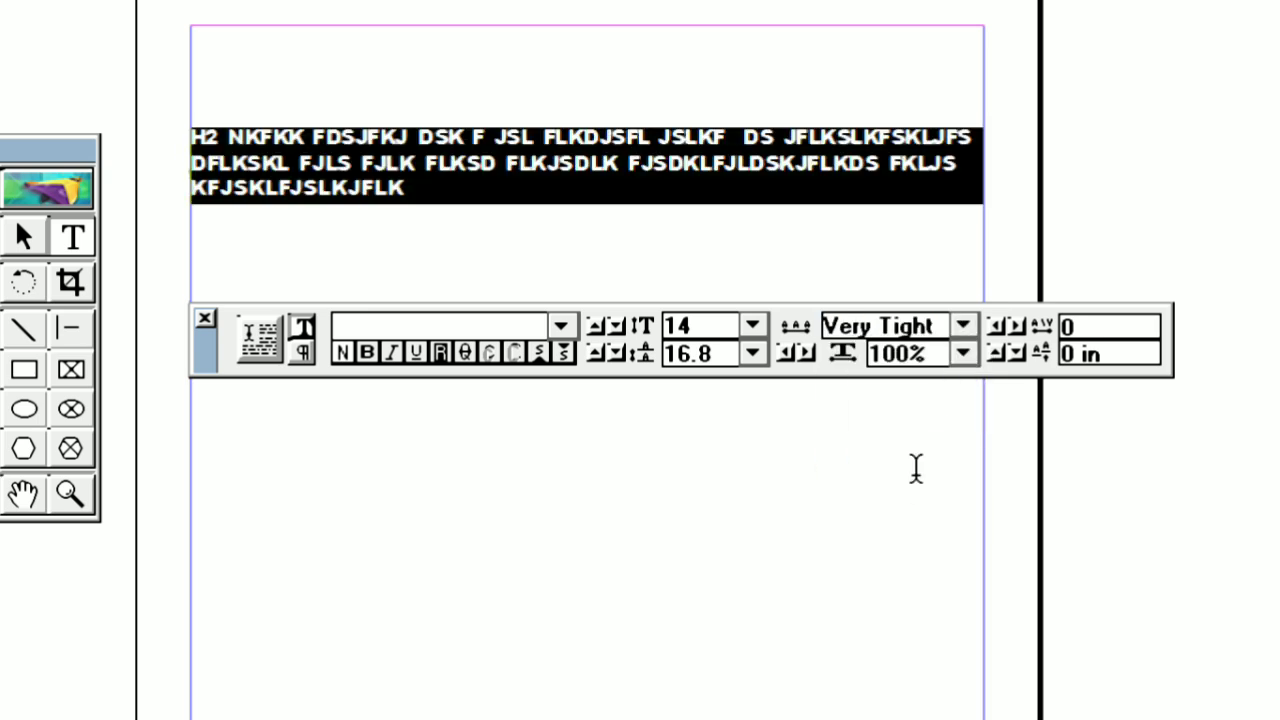
pyautogui.click(963, 326)
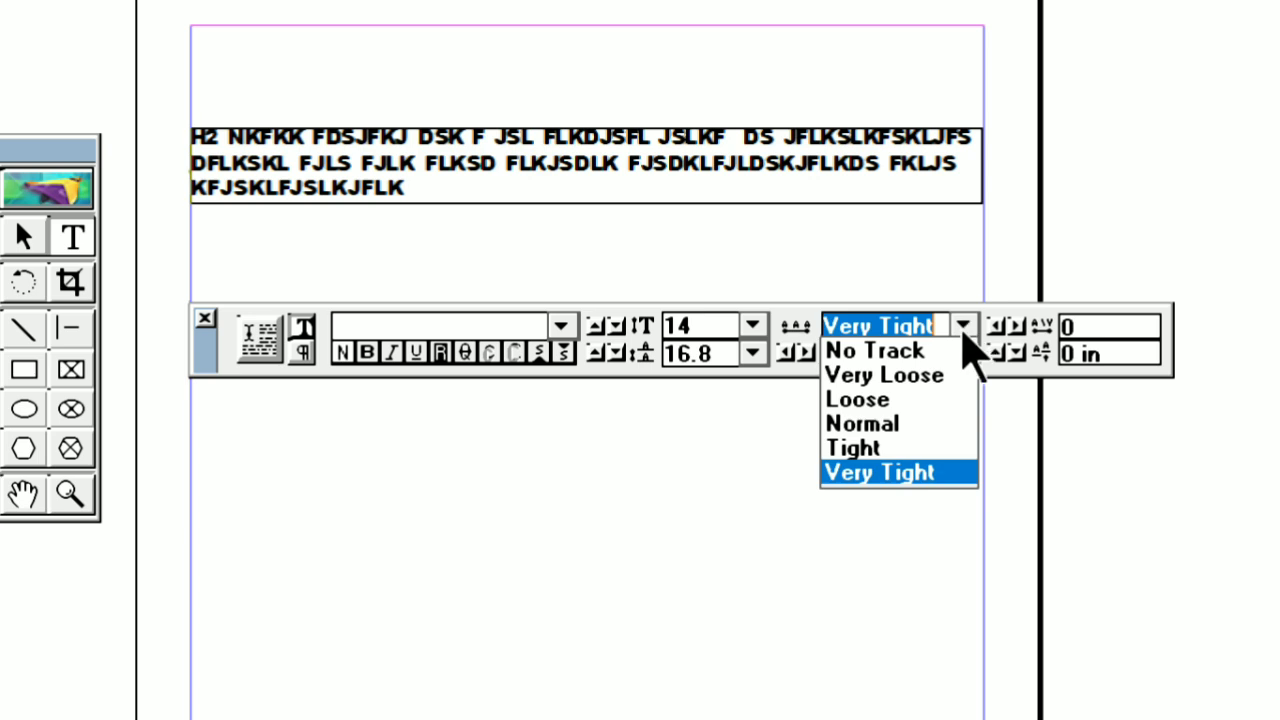
pyautogui.click(886, 424)
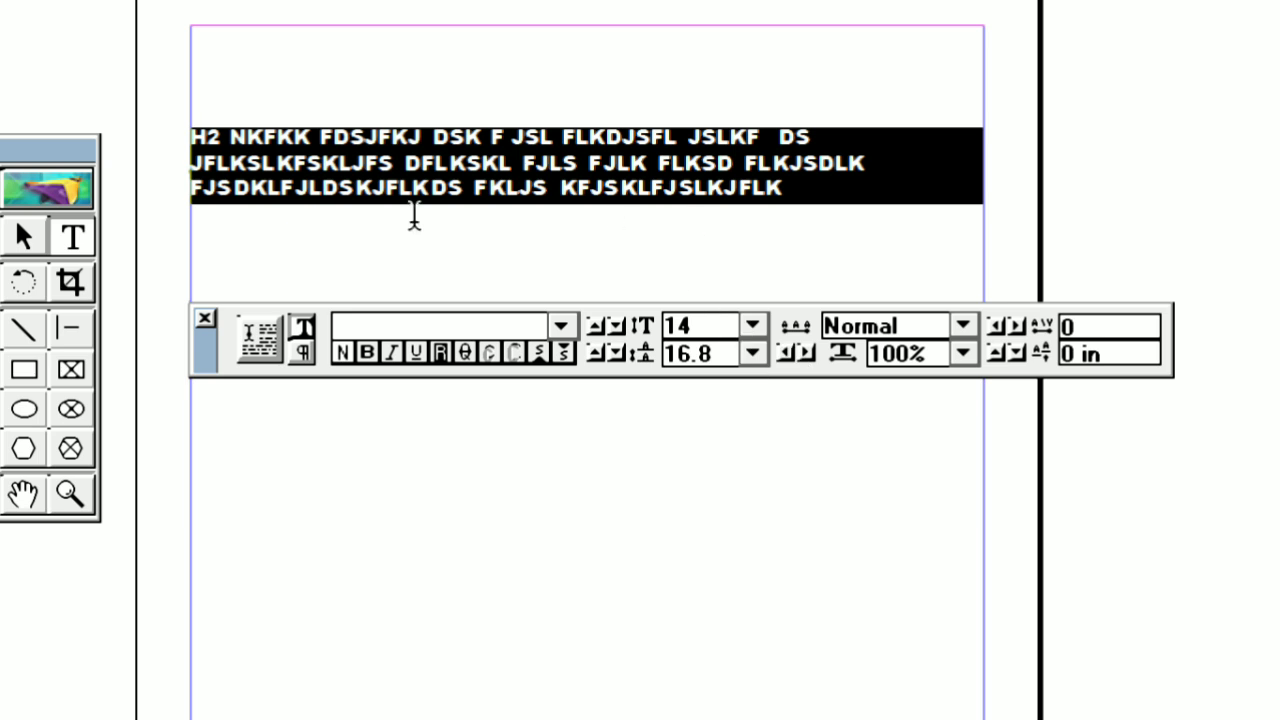
# Add the word "BYTES" as separate text below the paragraph and set its character width to 130%
pyautogui.click(235, 256)
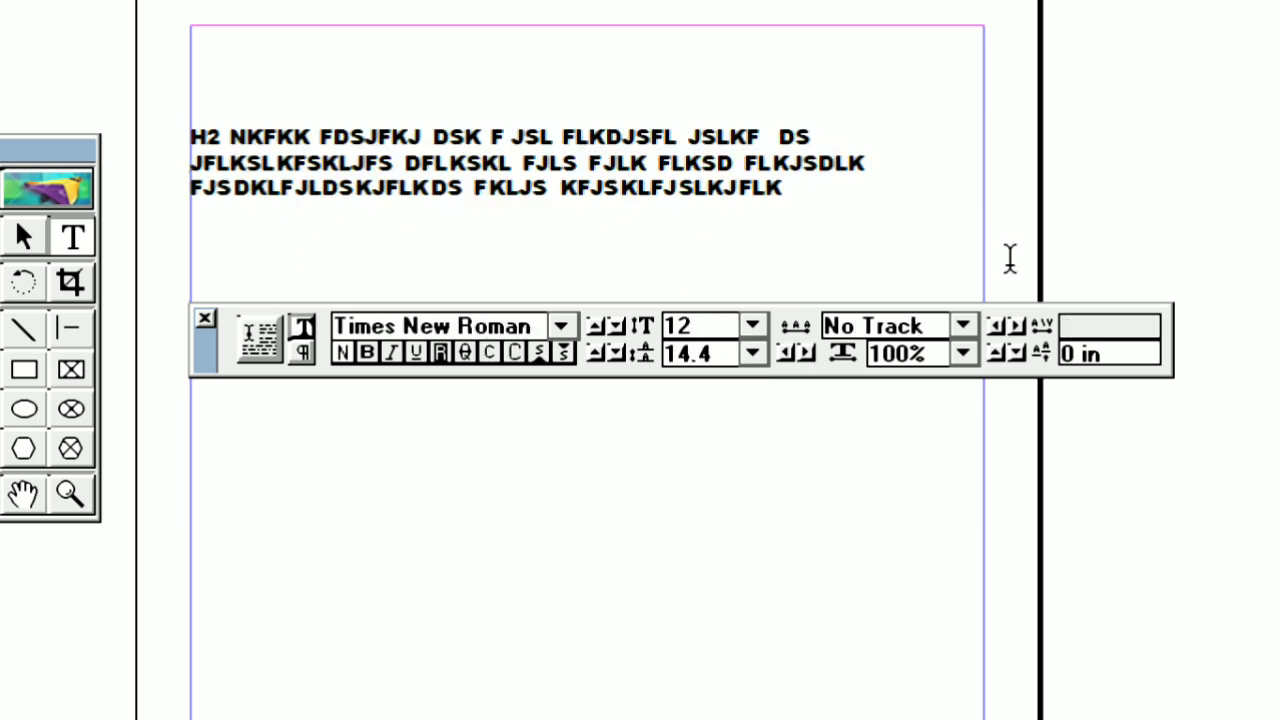
pyautogui.write('BYTES')
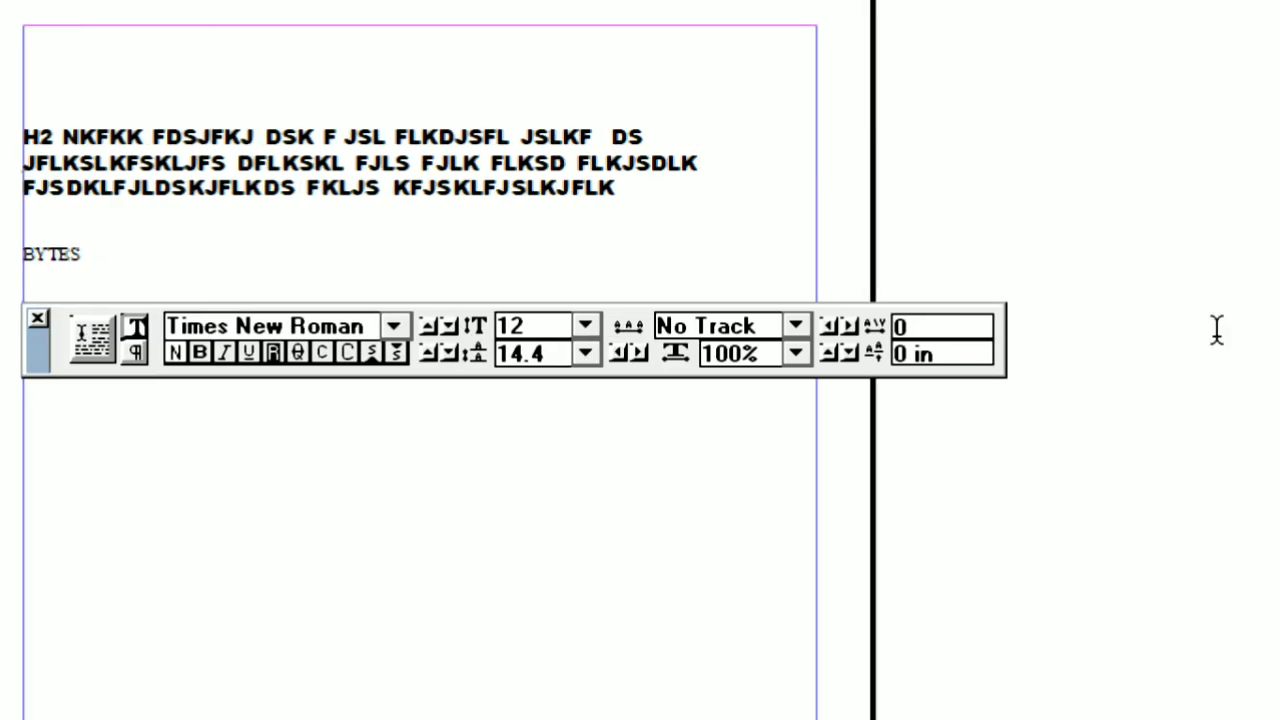
pyautogui.doubleClick(346, 254)
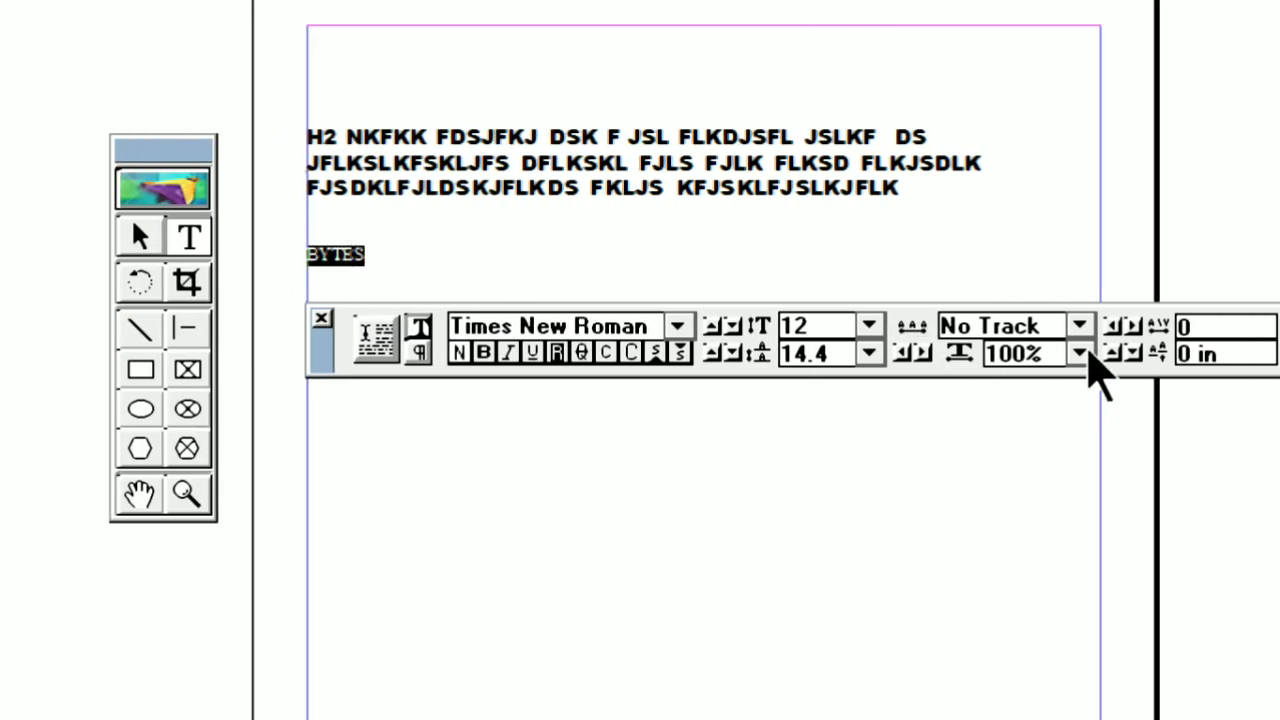
pyautogui.click(1082, 358)
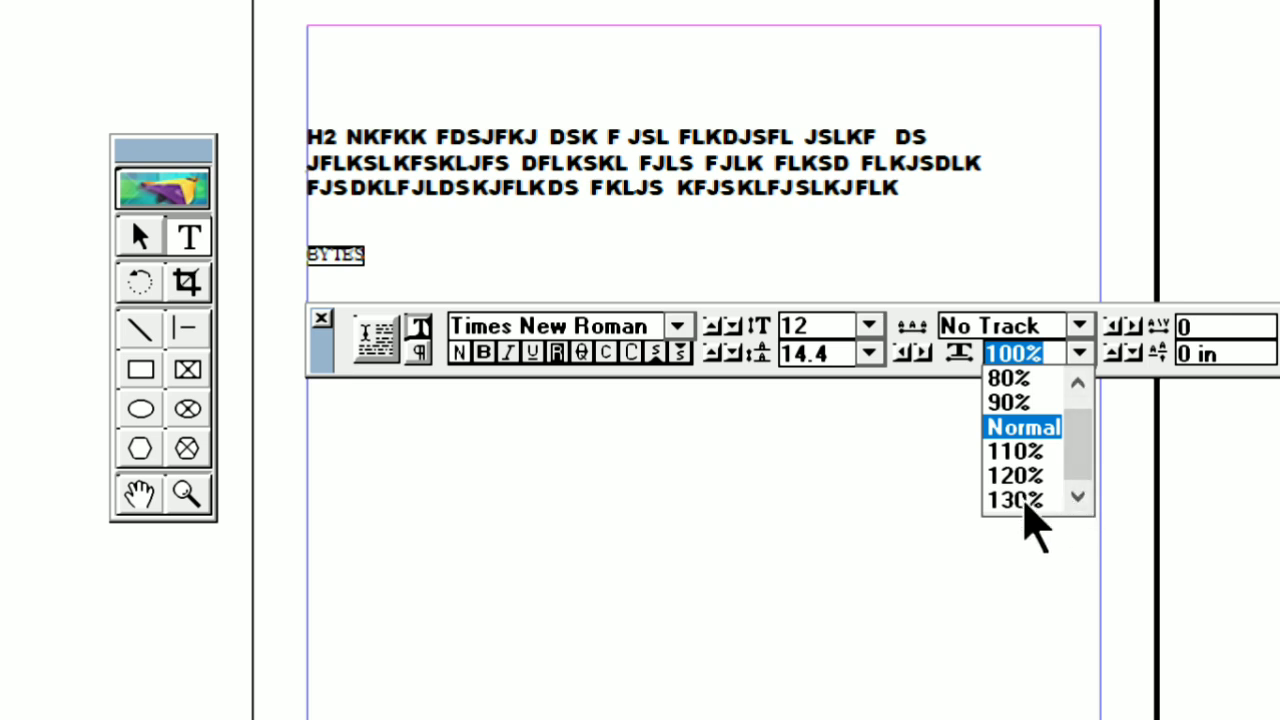
pyautogui.click(1022, 500)
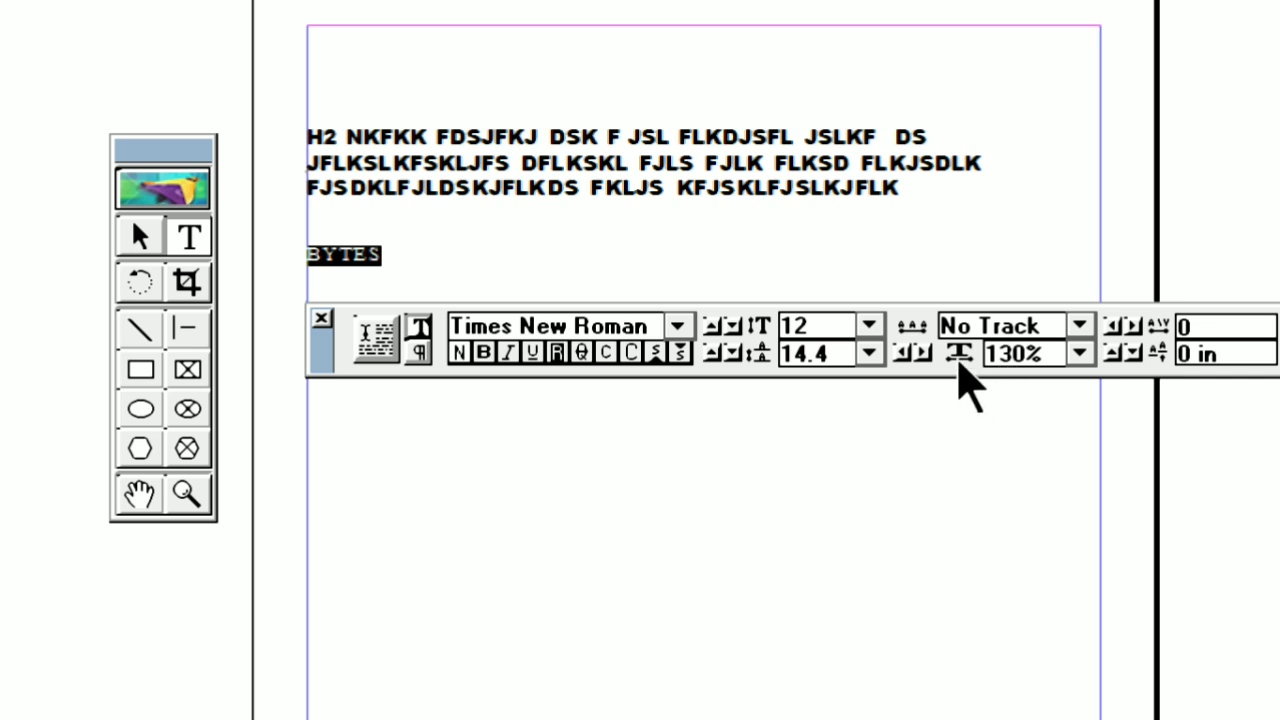
# Set the character width of the word "BYTES" to 200% and increase it further to 240%
pyautogui.moveTo(1051, 352); pyautogui.dragTo(928, 350)
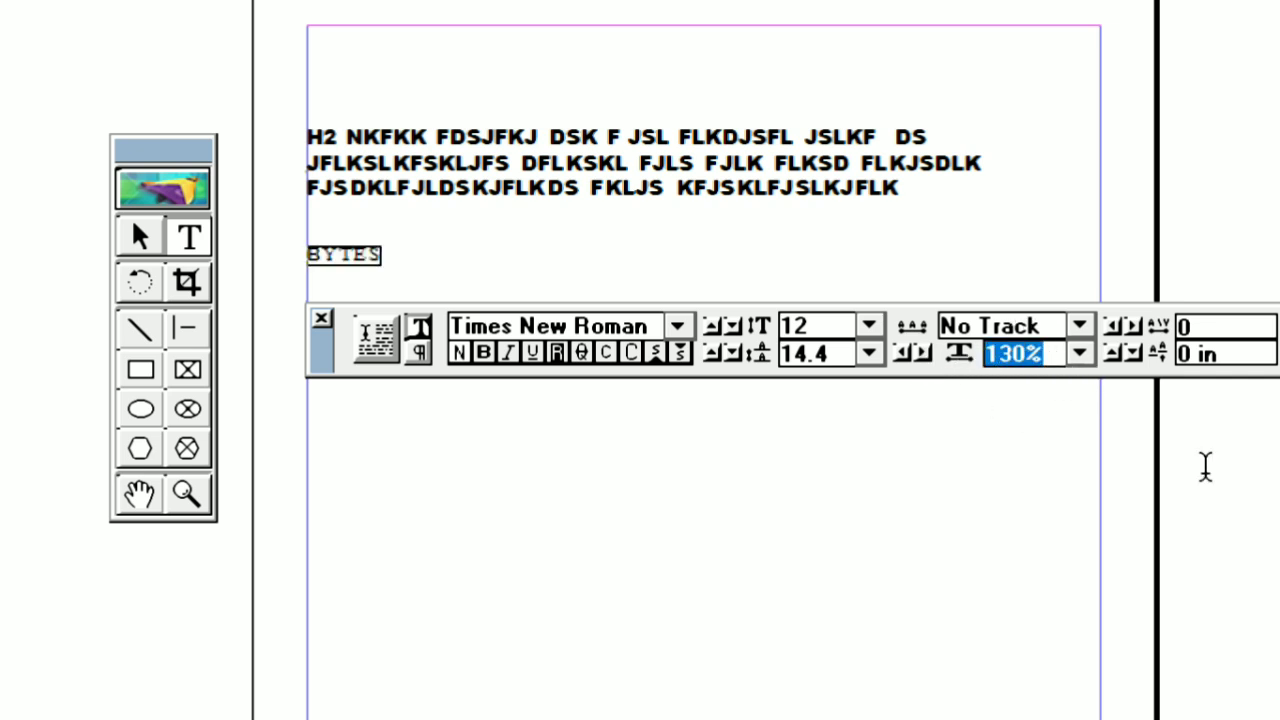
pyautogui.write('200')
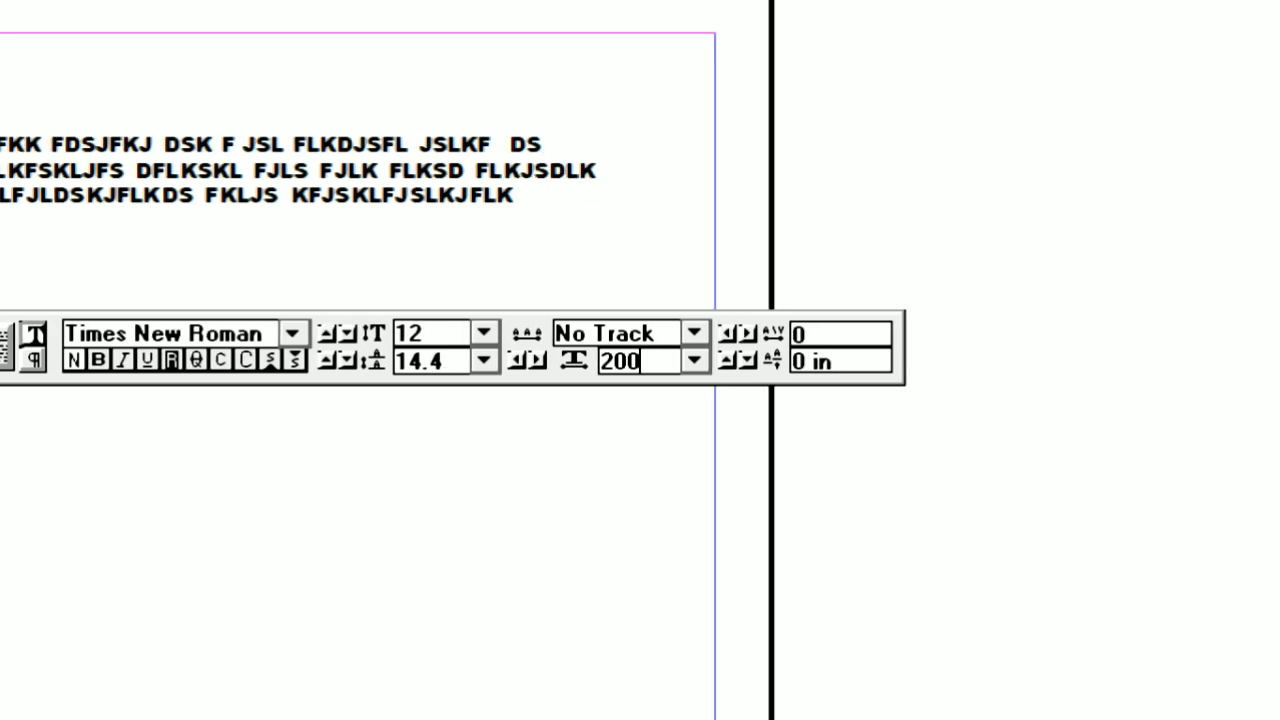
pyautogui.press('Return')
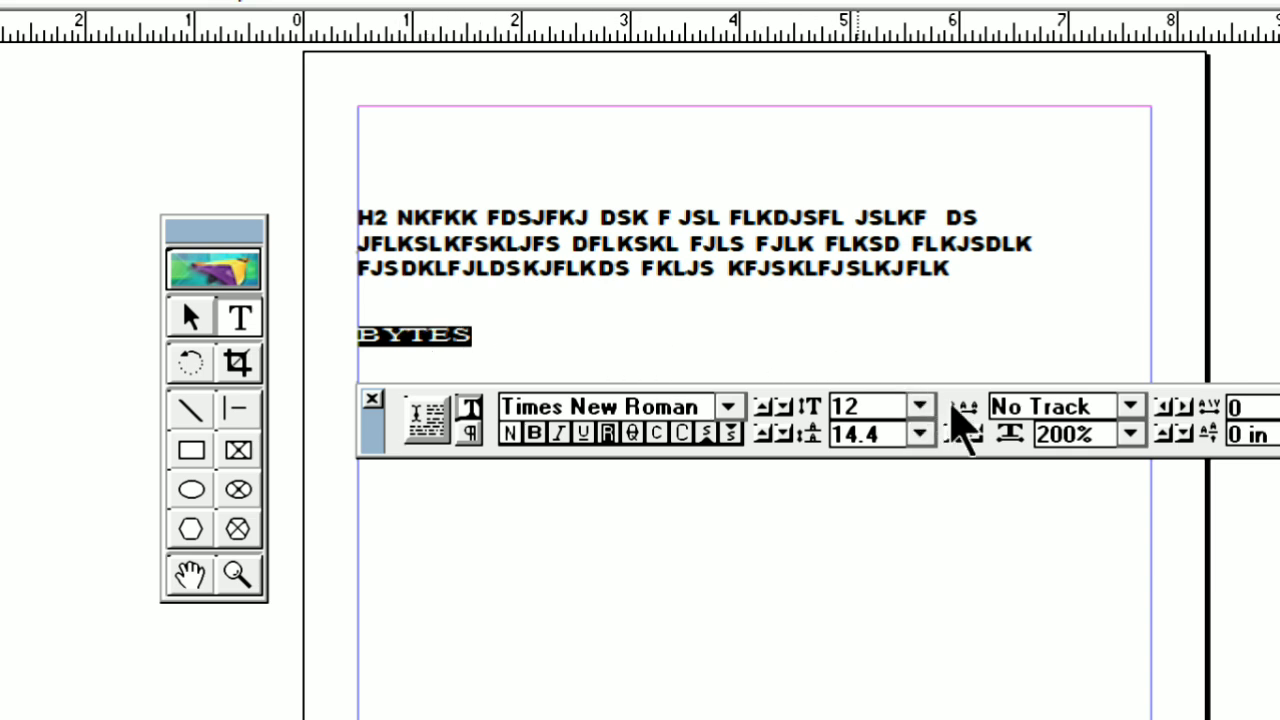
pyautogui.click(1092, 437)
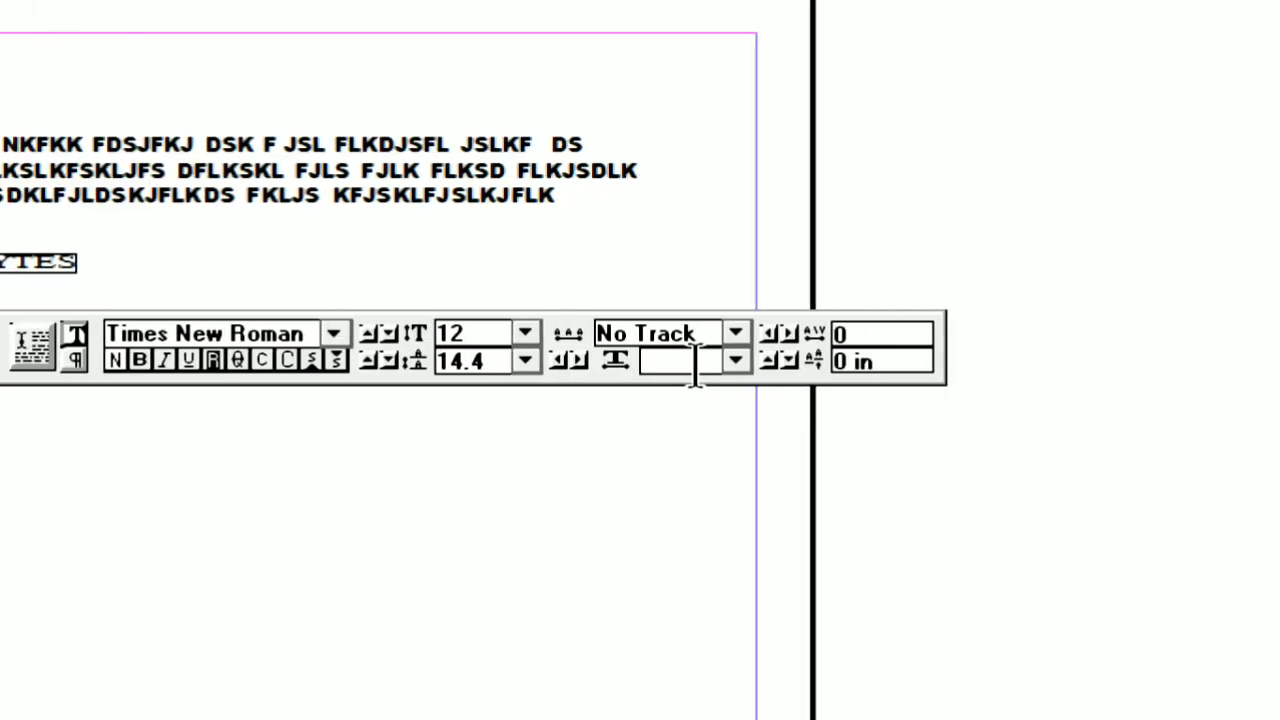
pyautogui.write('240')
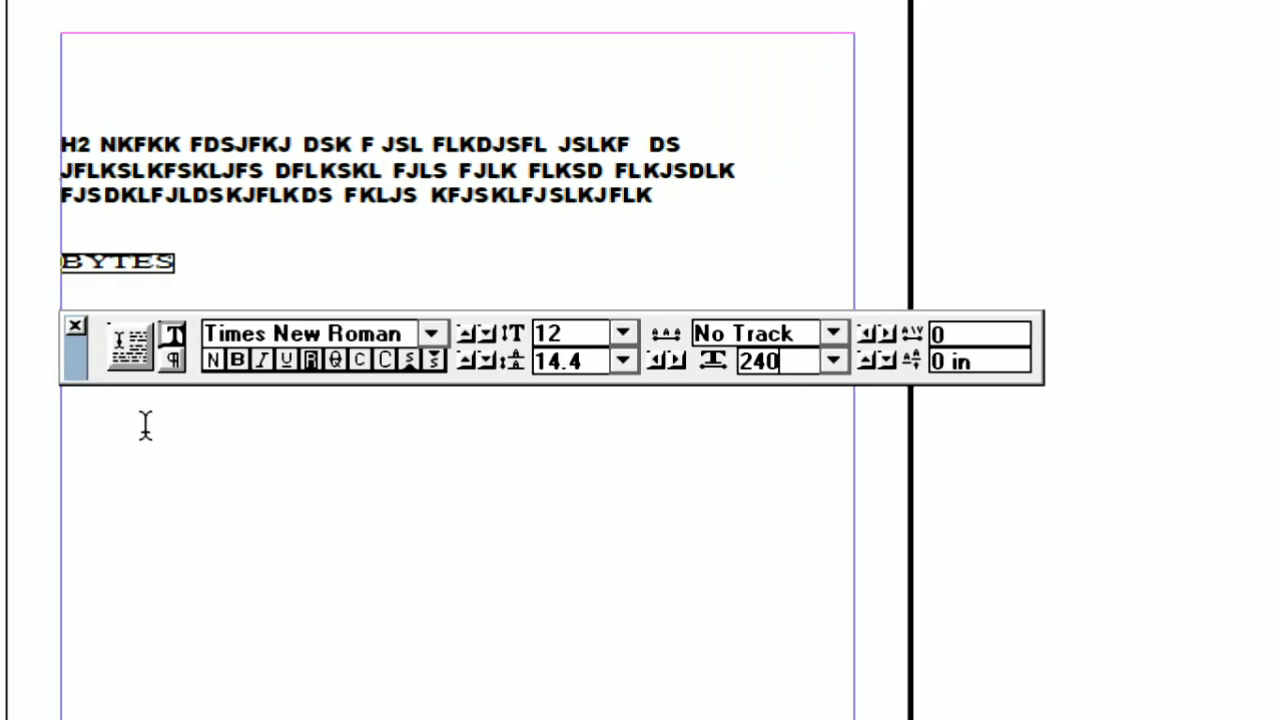
pyautogui.press('Return')
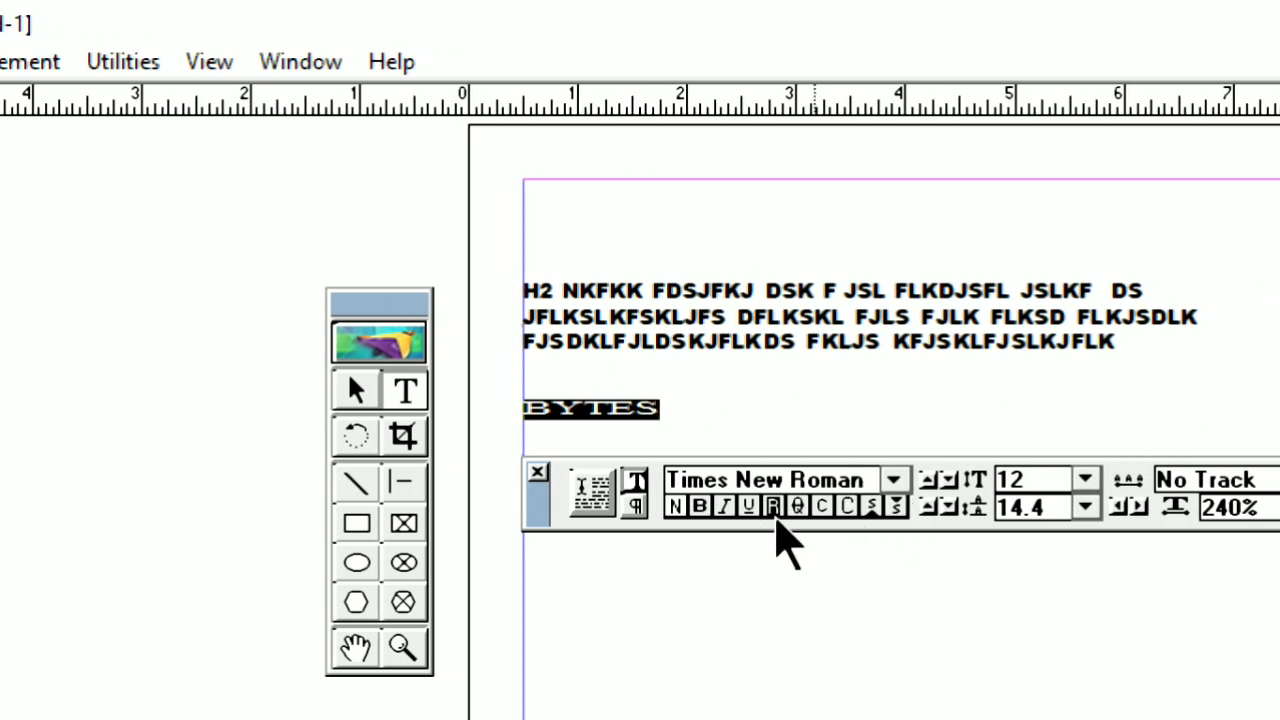
# Increase the font size of the word "BYTES" in single-point increments to 27
pyautogui.click(966, 467)
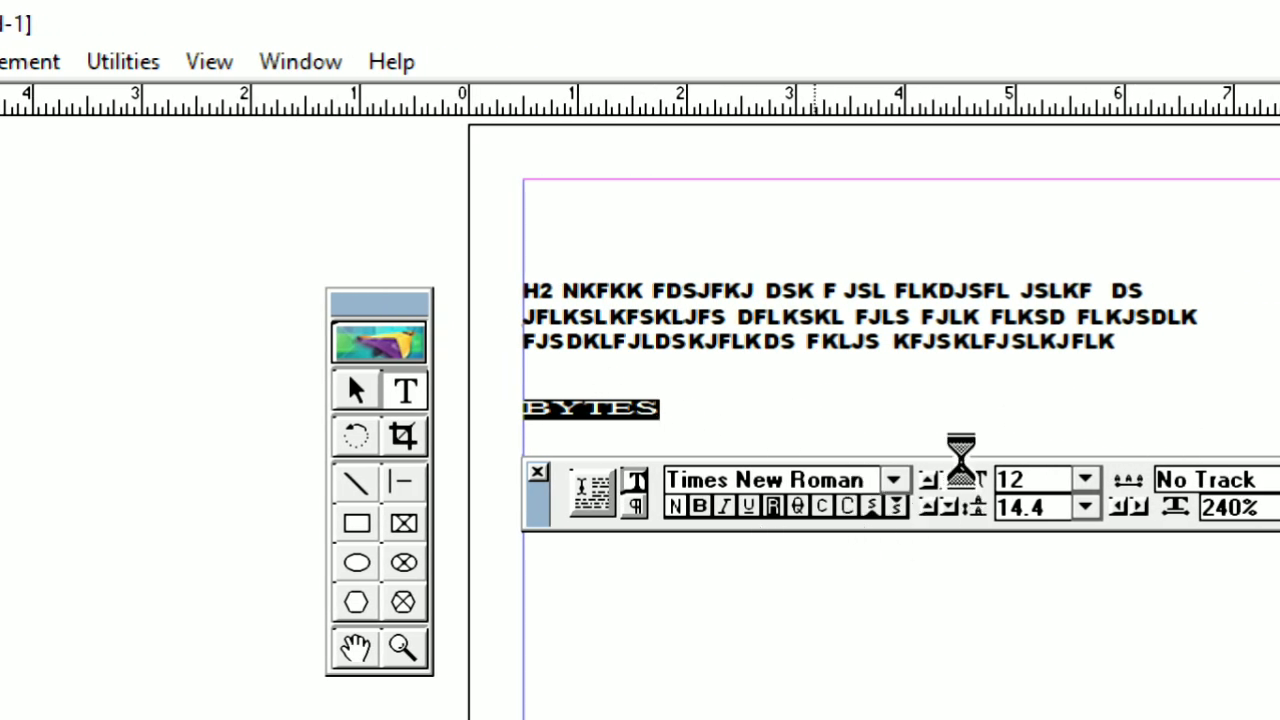
pyautogui.click(966, 467)
pyautogui.click(966, 467)
pyautogui.click(966, 467)
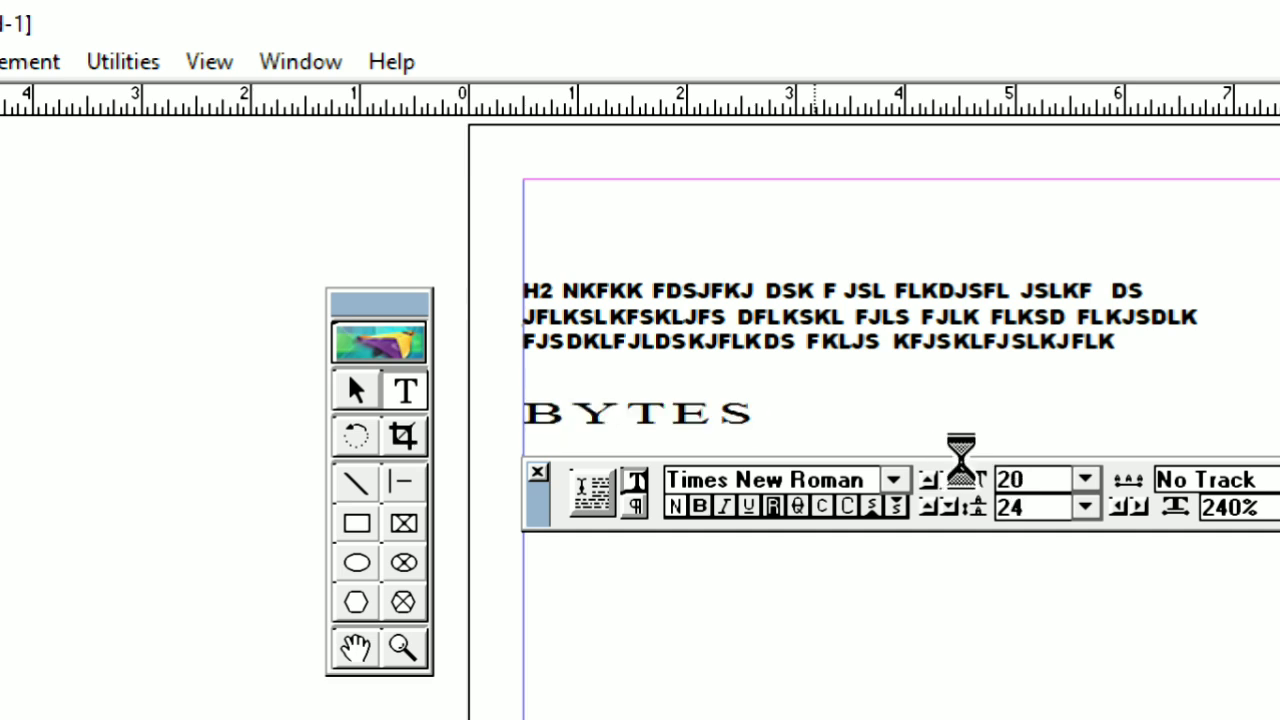
pyautogui.click(966, 467)
pyautogui.click(966, 467)
pyautogui.click(966, 467)
pyautogui.click(966, 467)
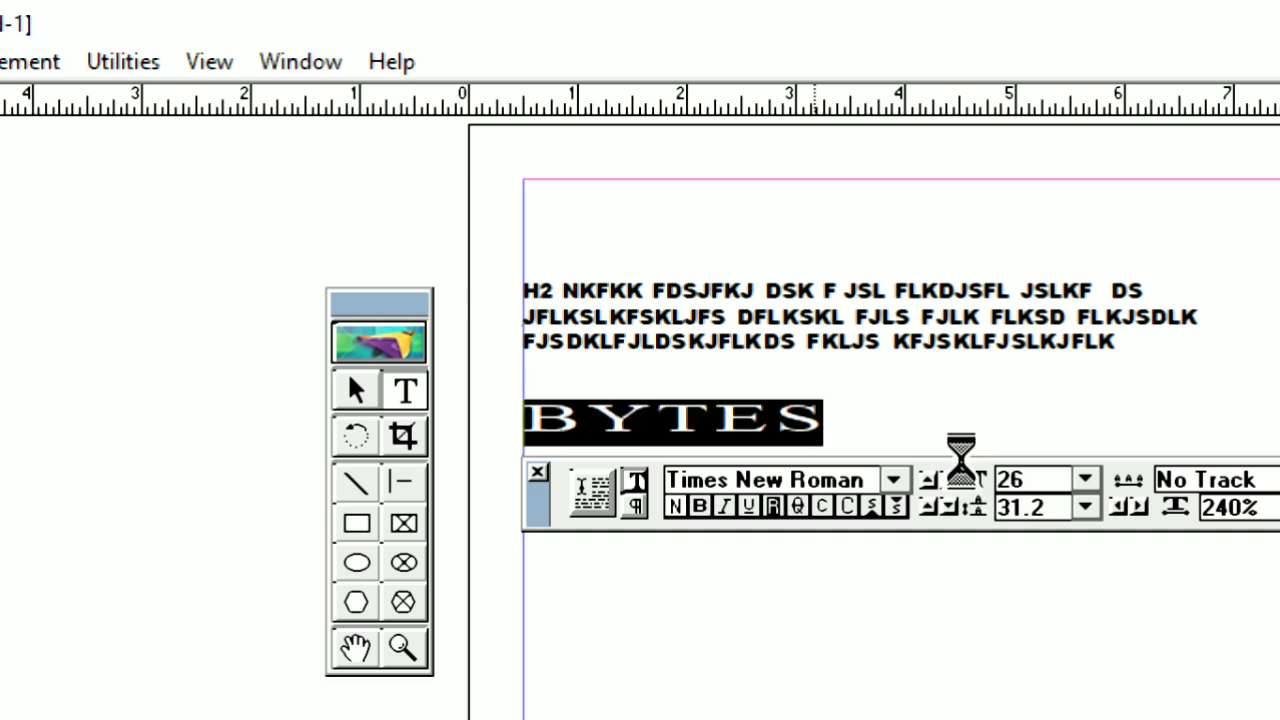
pyautogui.click(966, 467)
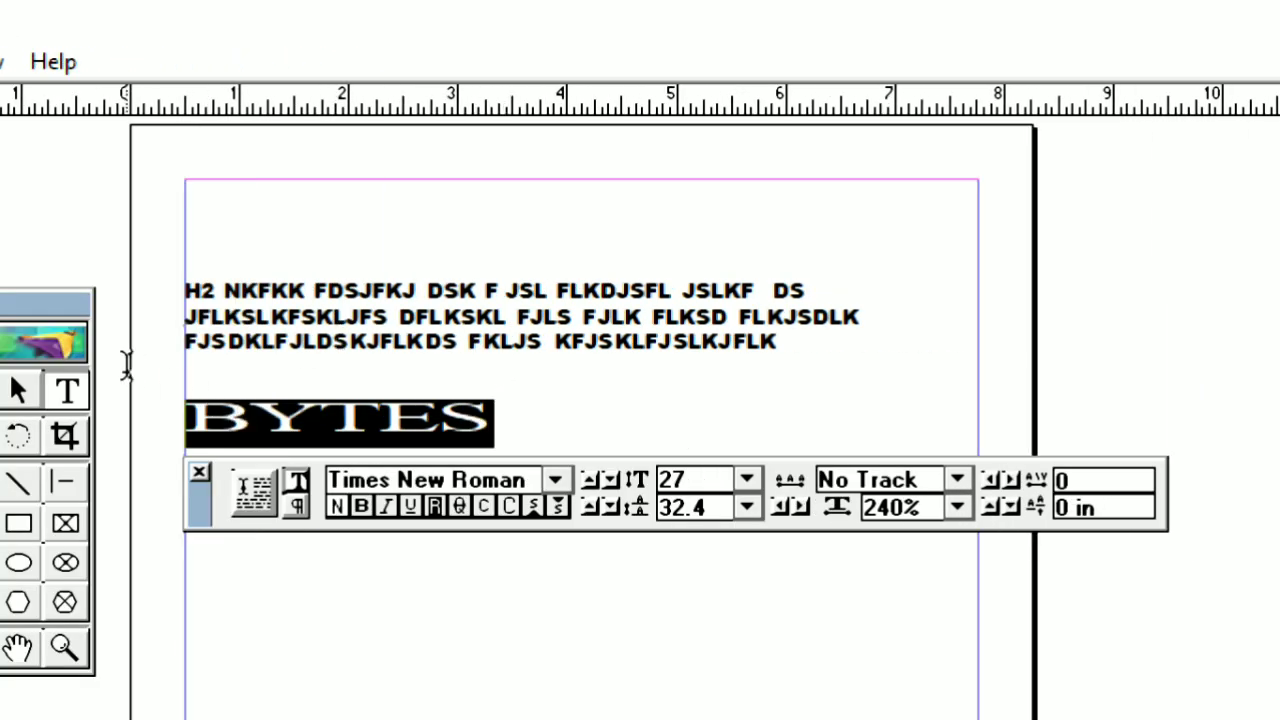
# Move the toolbox up beside the page's upper edge and reposition the paragraph with the Pointer tool at about Y 0.675 in
pyautogui.moveTo(78, 302); pyautogui.dragTo(122, 137)
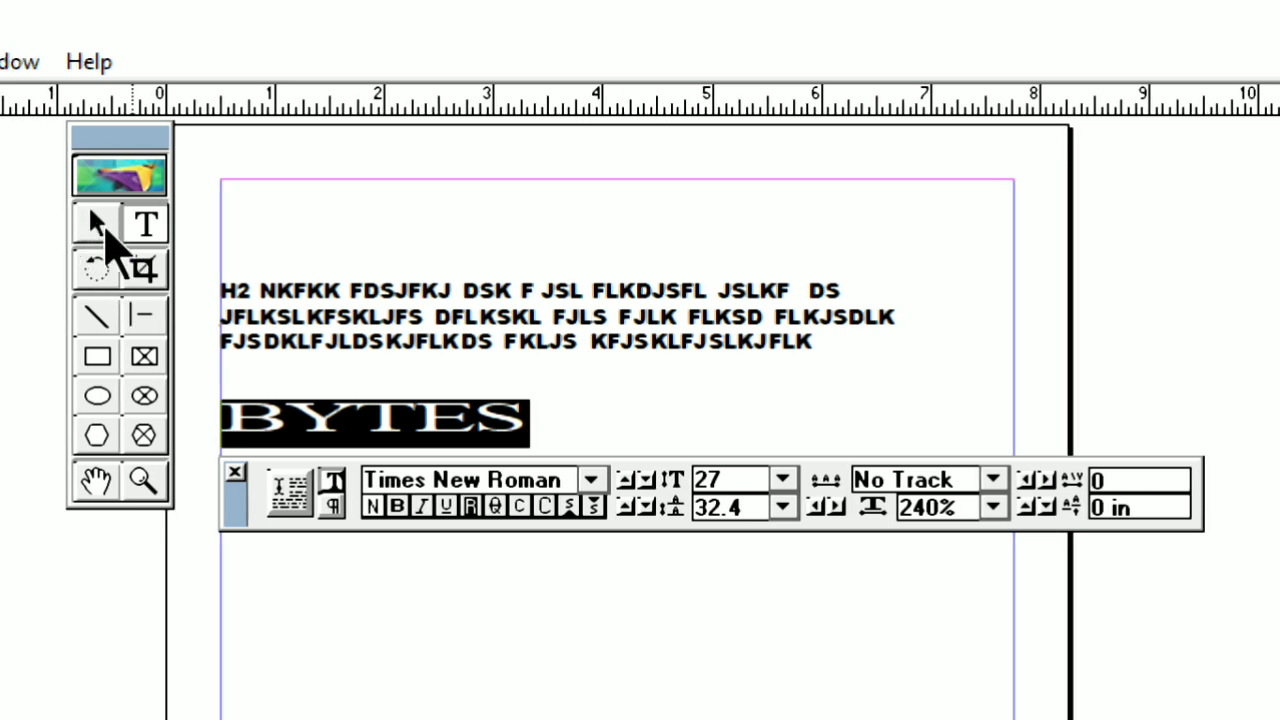
pyautogui.click(88, 222)
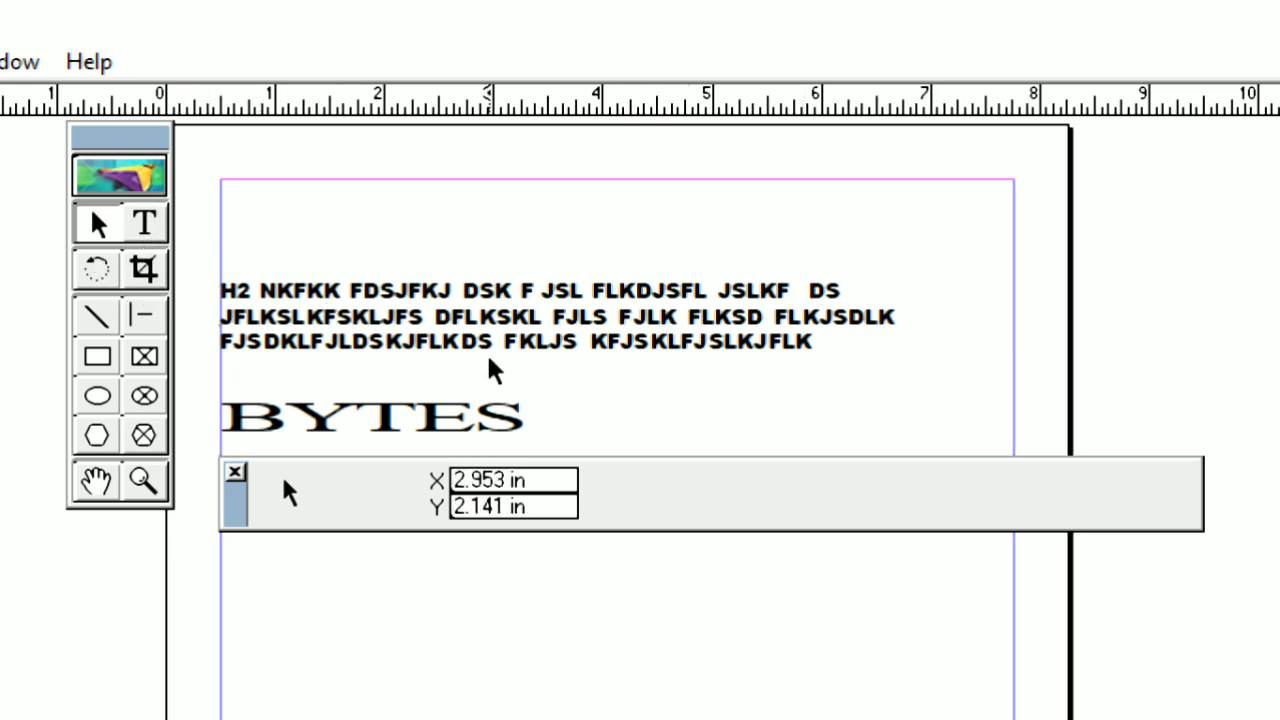
pyautogui.click(448, 318)
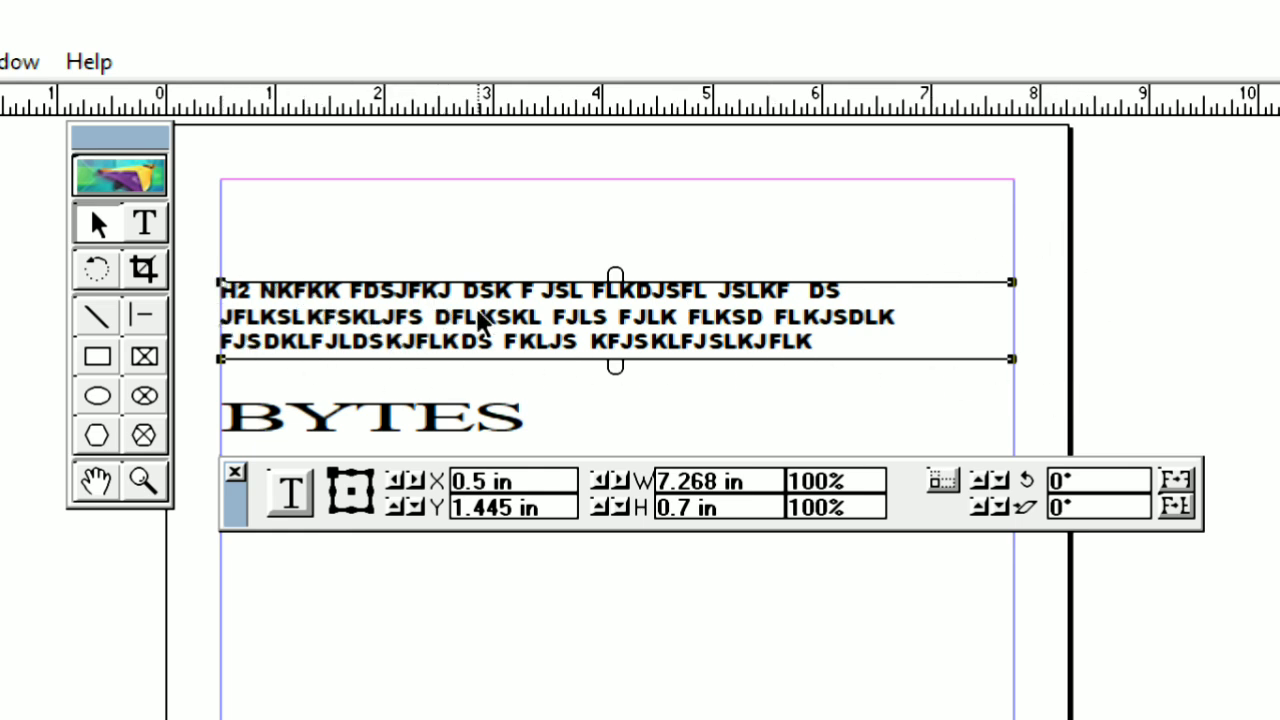
pyautogui.moveTo(518, 347)
pyautogui.mouseDown()
pyautogui.moveTo(540, 258)
pyautogui.moveTo(523, 222)
pyautogui.moveTo(505, 226)
pyautogui.mouseUp()
pyautogui.moveTo(513, 218)
pyautogui.mouseDown()
pyautogui.moveTo(531, 351)
pyautogui.moveTo(520, 661)
pyautogui.moveTo(535, 614)
pyautogui.moveTo(509, 551)
pyautogui.moveTo(543, 237)
pyautogui.moveTo(530, 232)
pyautogui.mouseUp()
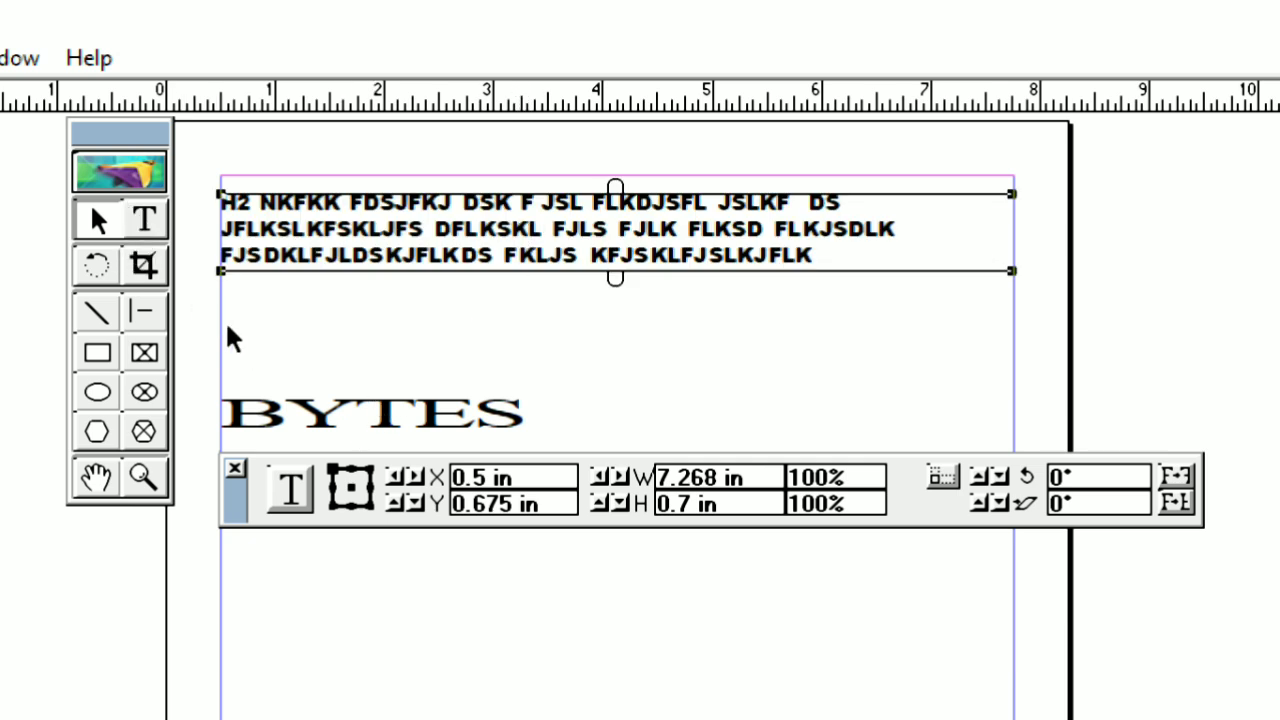
# Place the "BYTES" text block at the page's top margin, Y 0.5 in, and move the paragraph below it to about Y 3.925 in
pyautogui.click(422, 414)
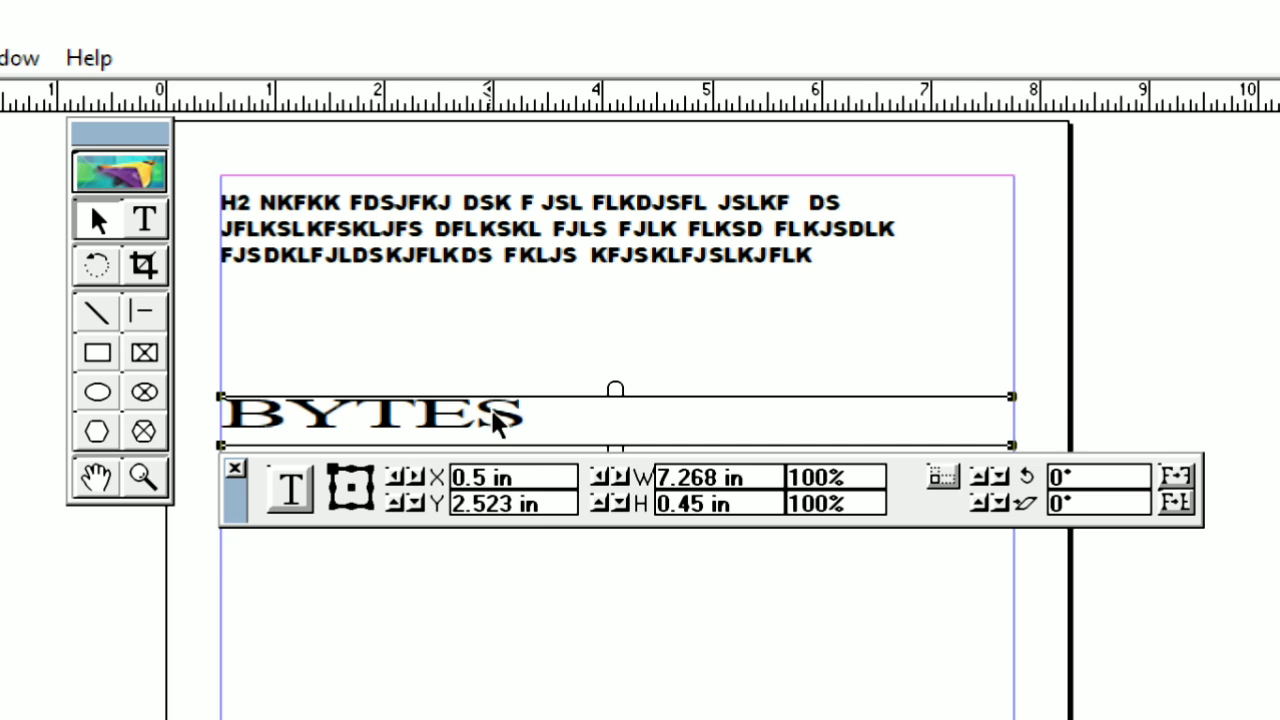
pyautogui.moveTo(491, 423); pyautogui.dragTo(571, 297)
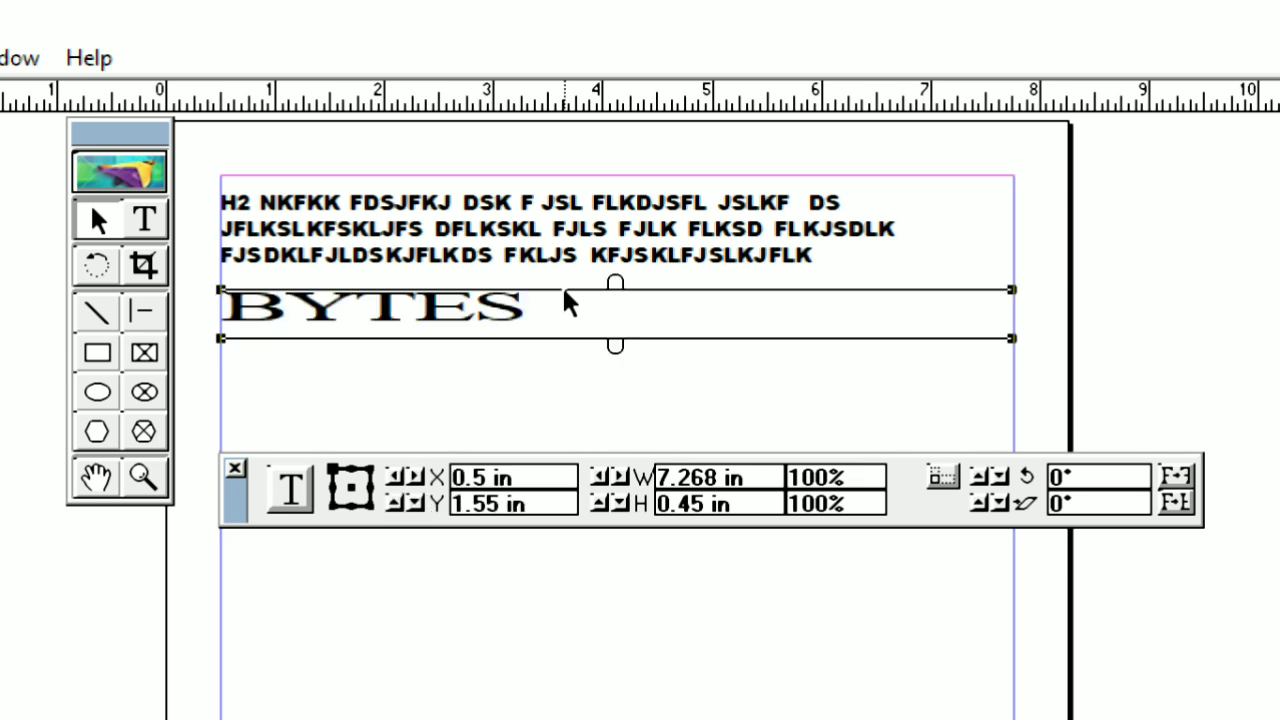
pyautogui.moveTo(590, 200); pyautogui.dragTo(588, 566)
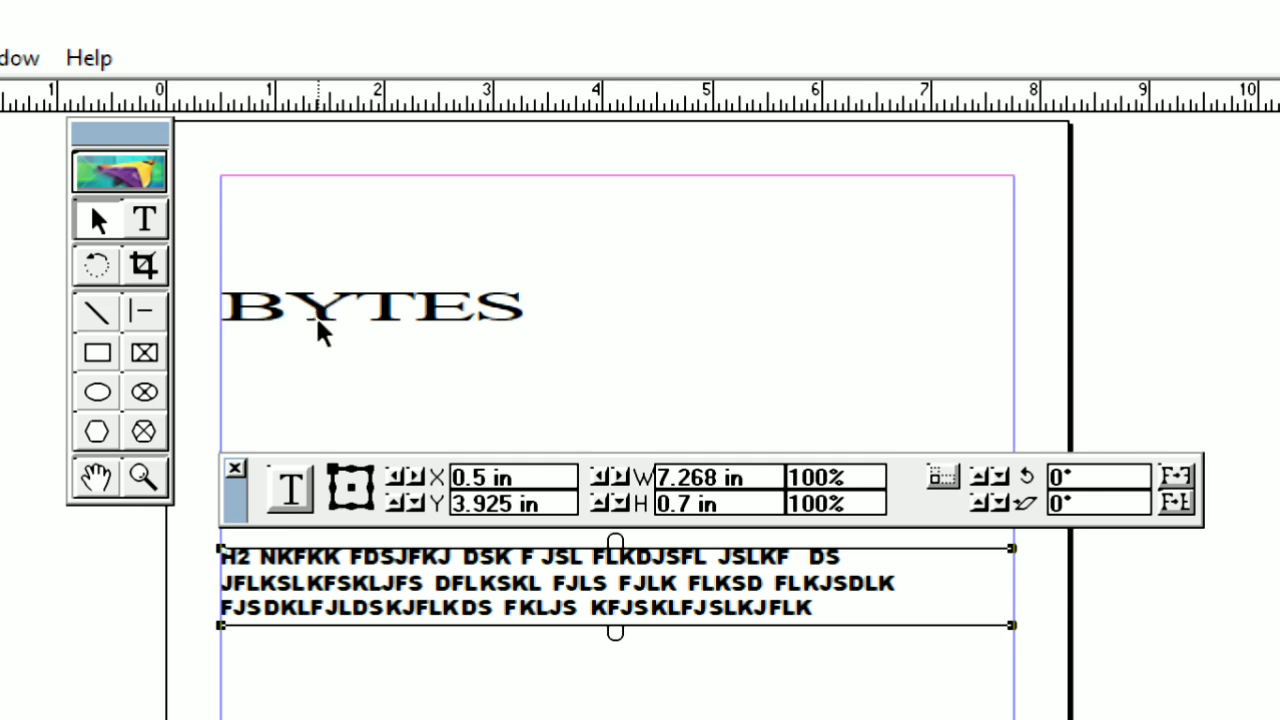
pyautogui.moveTo(320, 324); pyautogui.dragTo(314, 221)
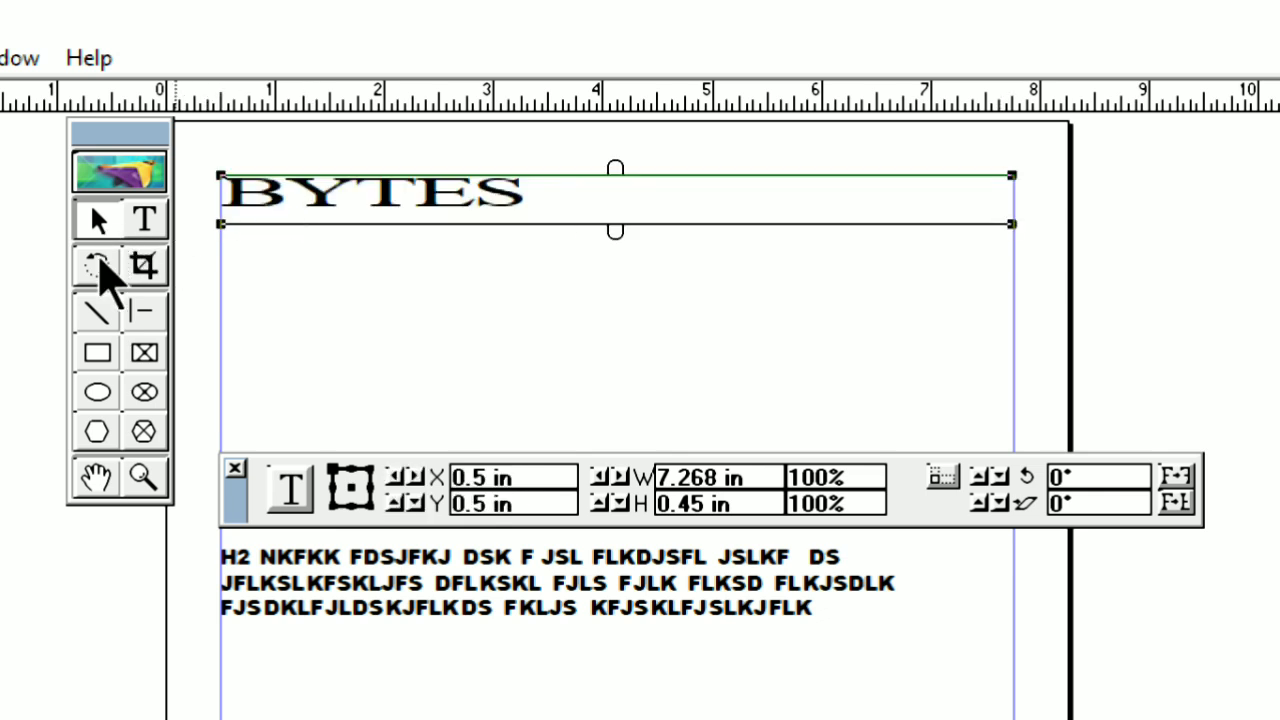